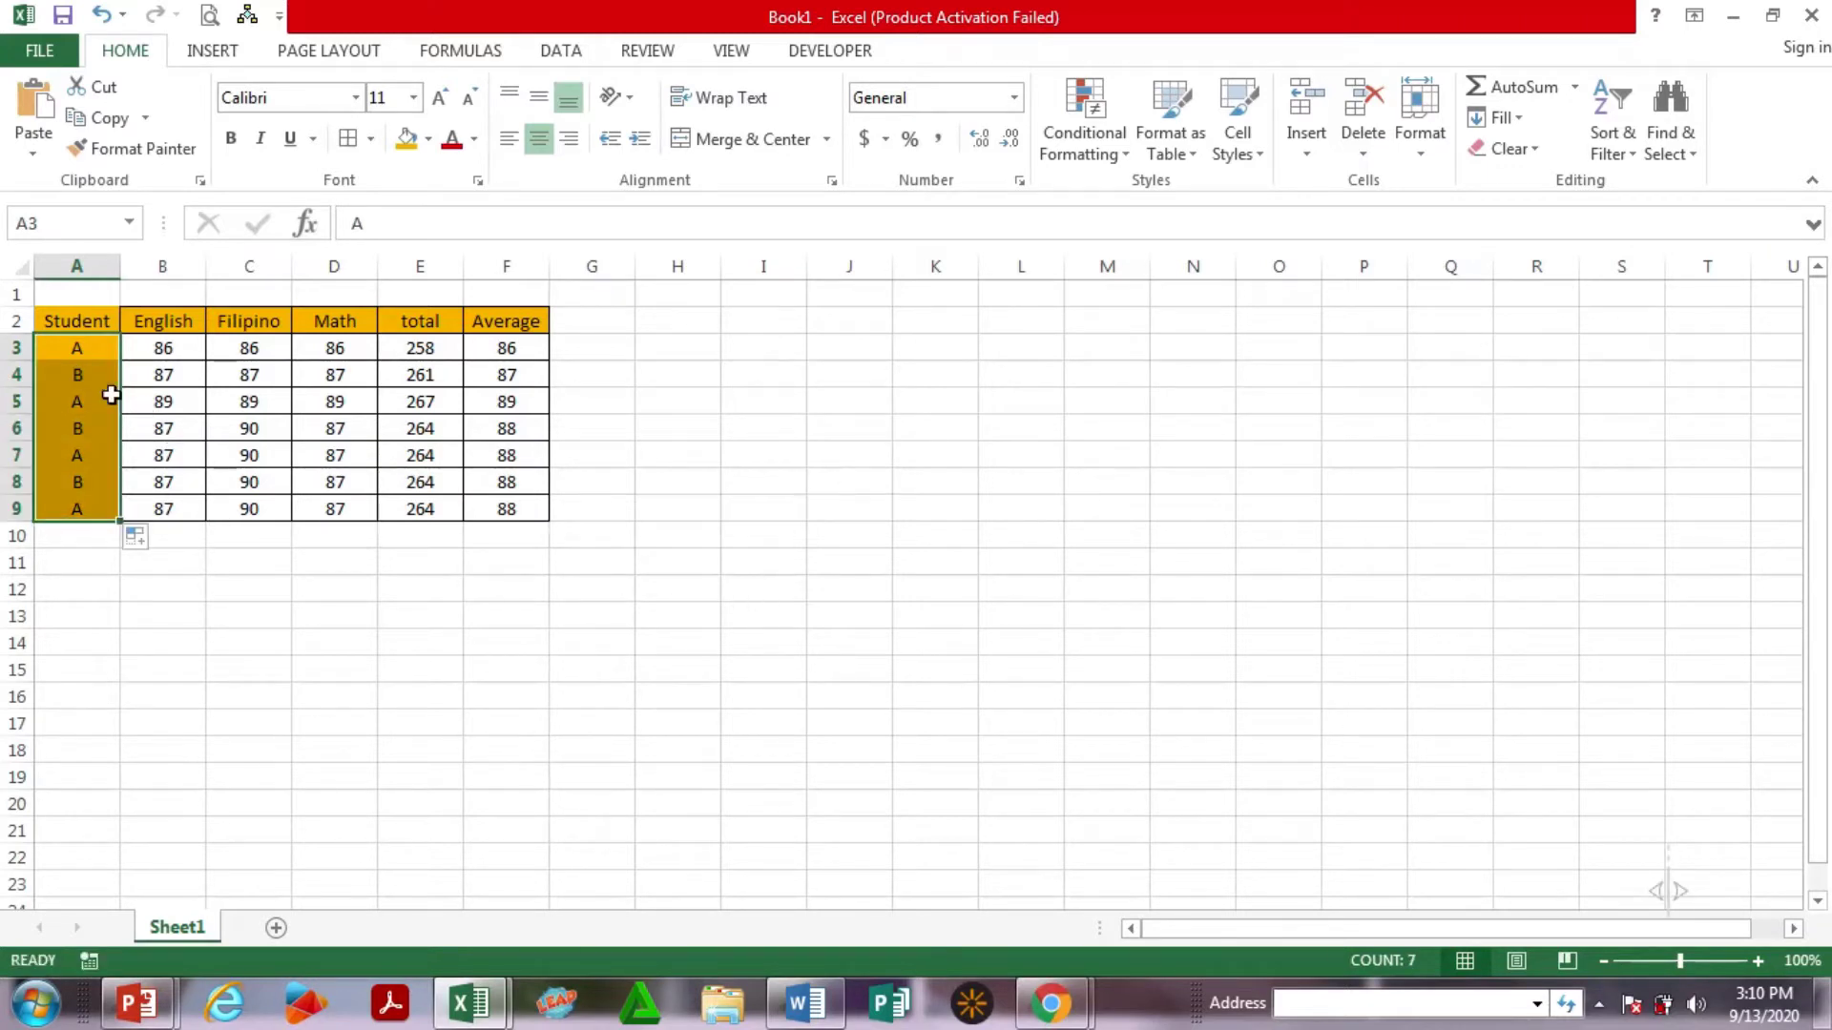
Relabel the students in cells A5 to A9 as C, D, E, F and G.
left_click_drag(75, 351, 134, 522)
left_click(516, 536)
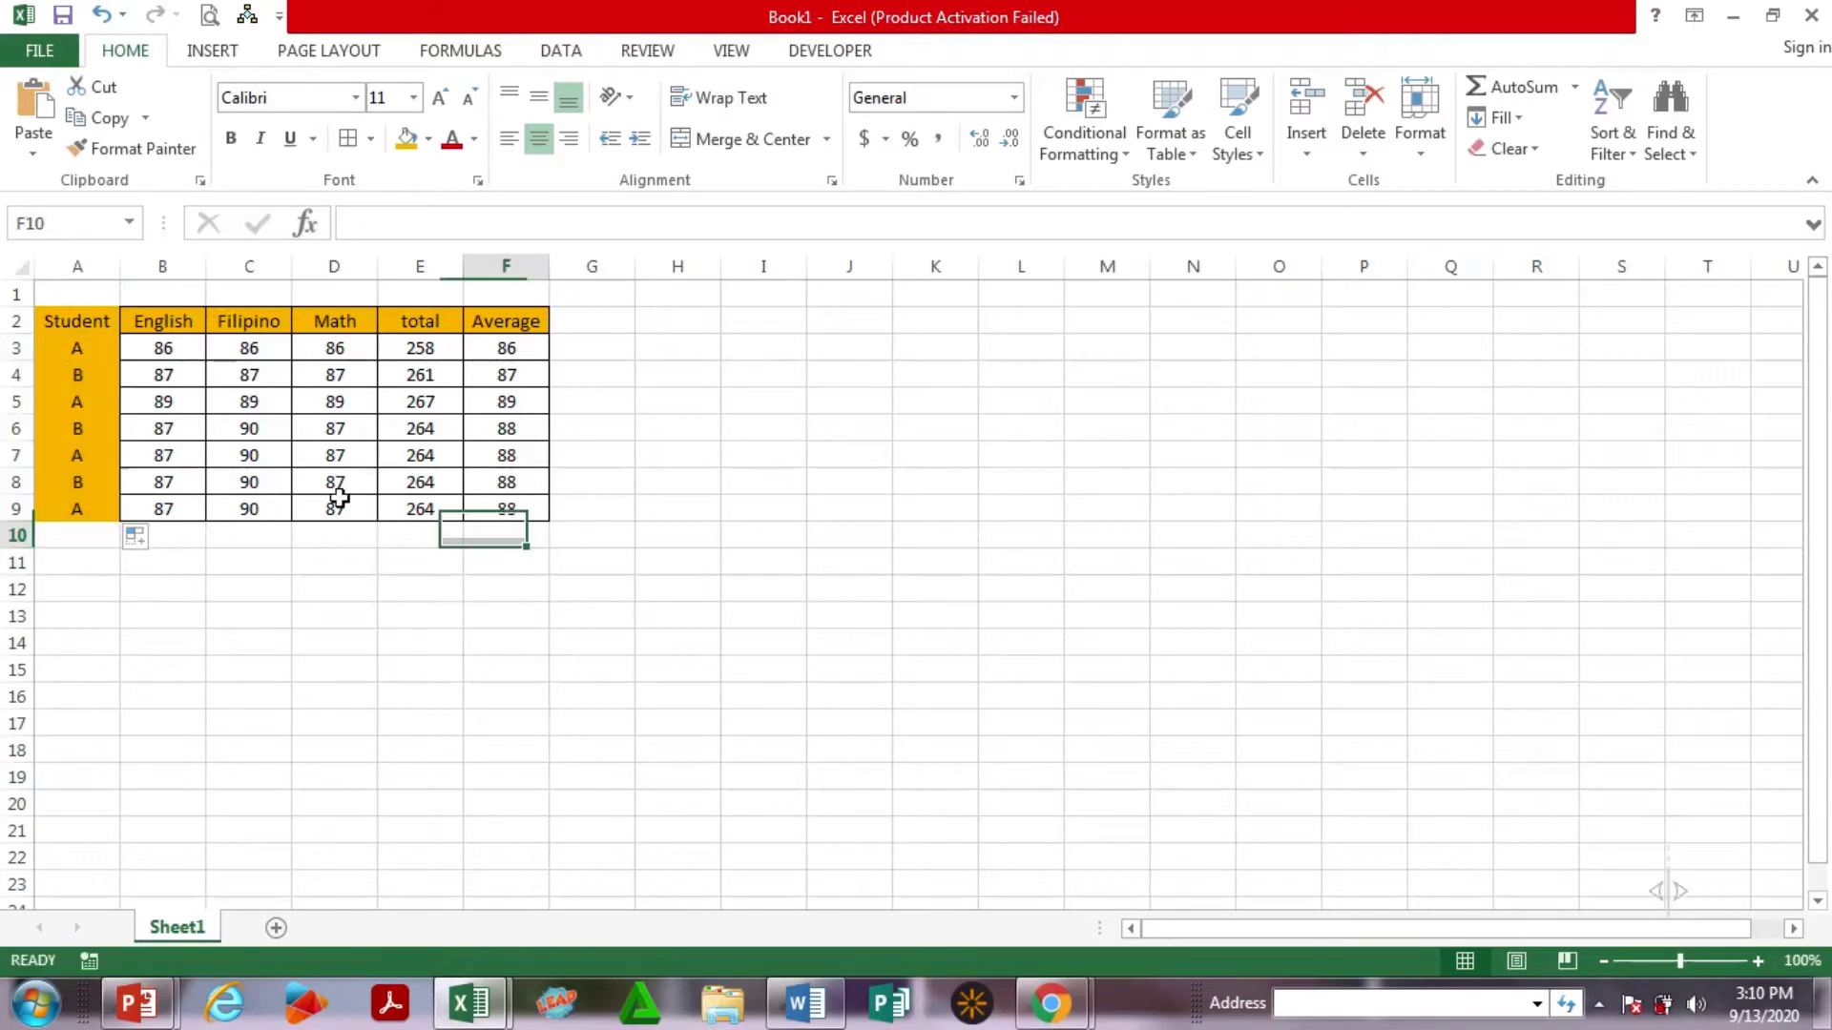
left_click(90, 399)
type("c")
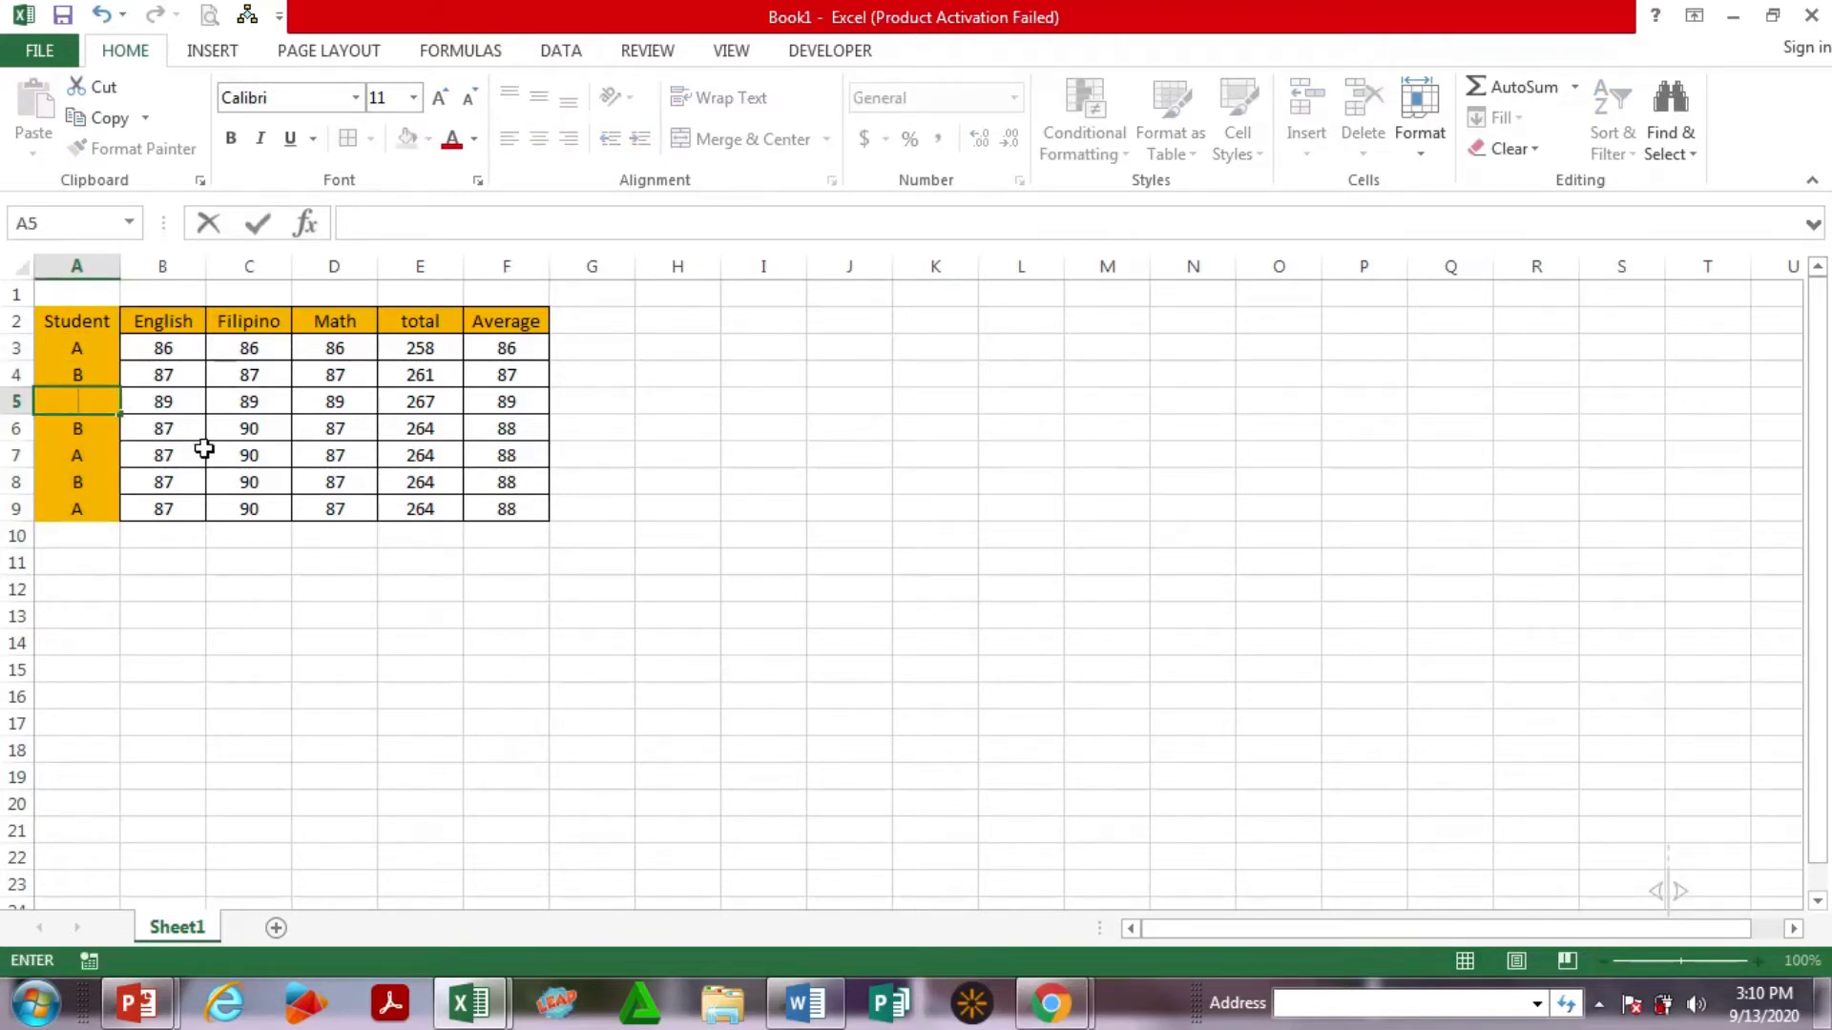
key("Return")
type("D")
key("Return")
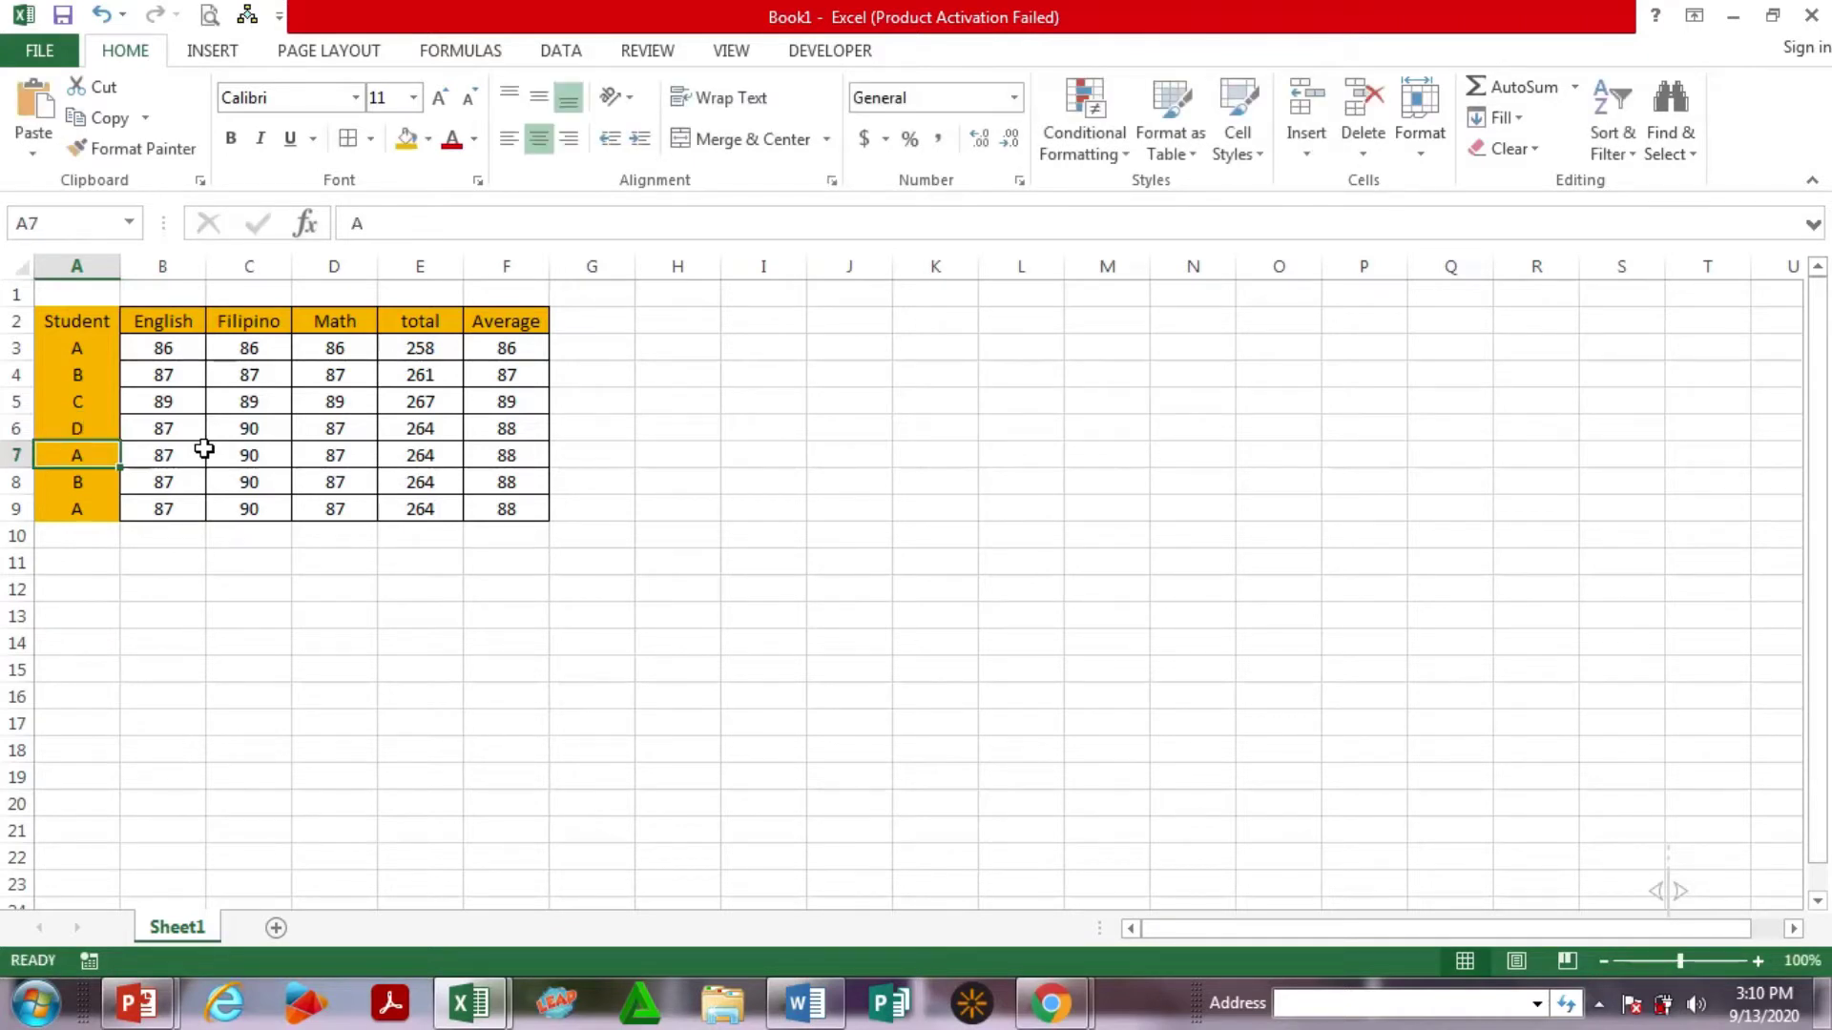
type("E")
key("Return")
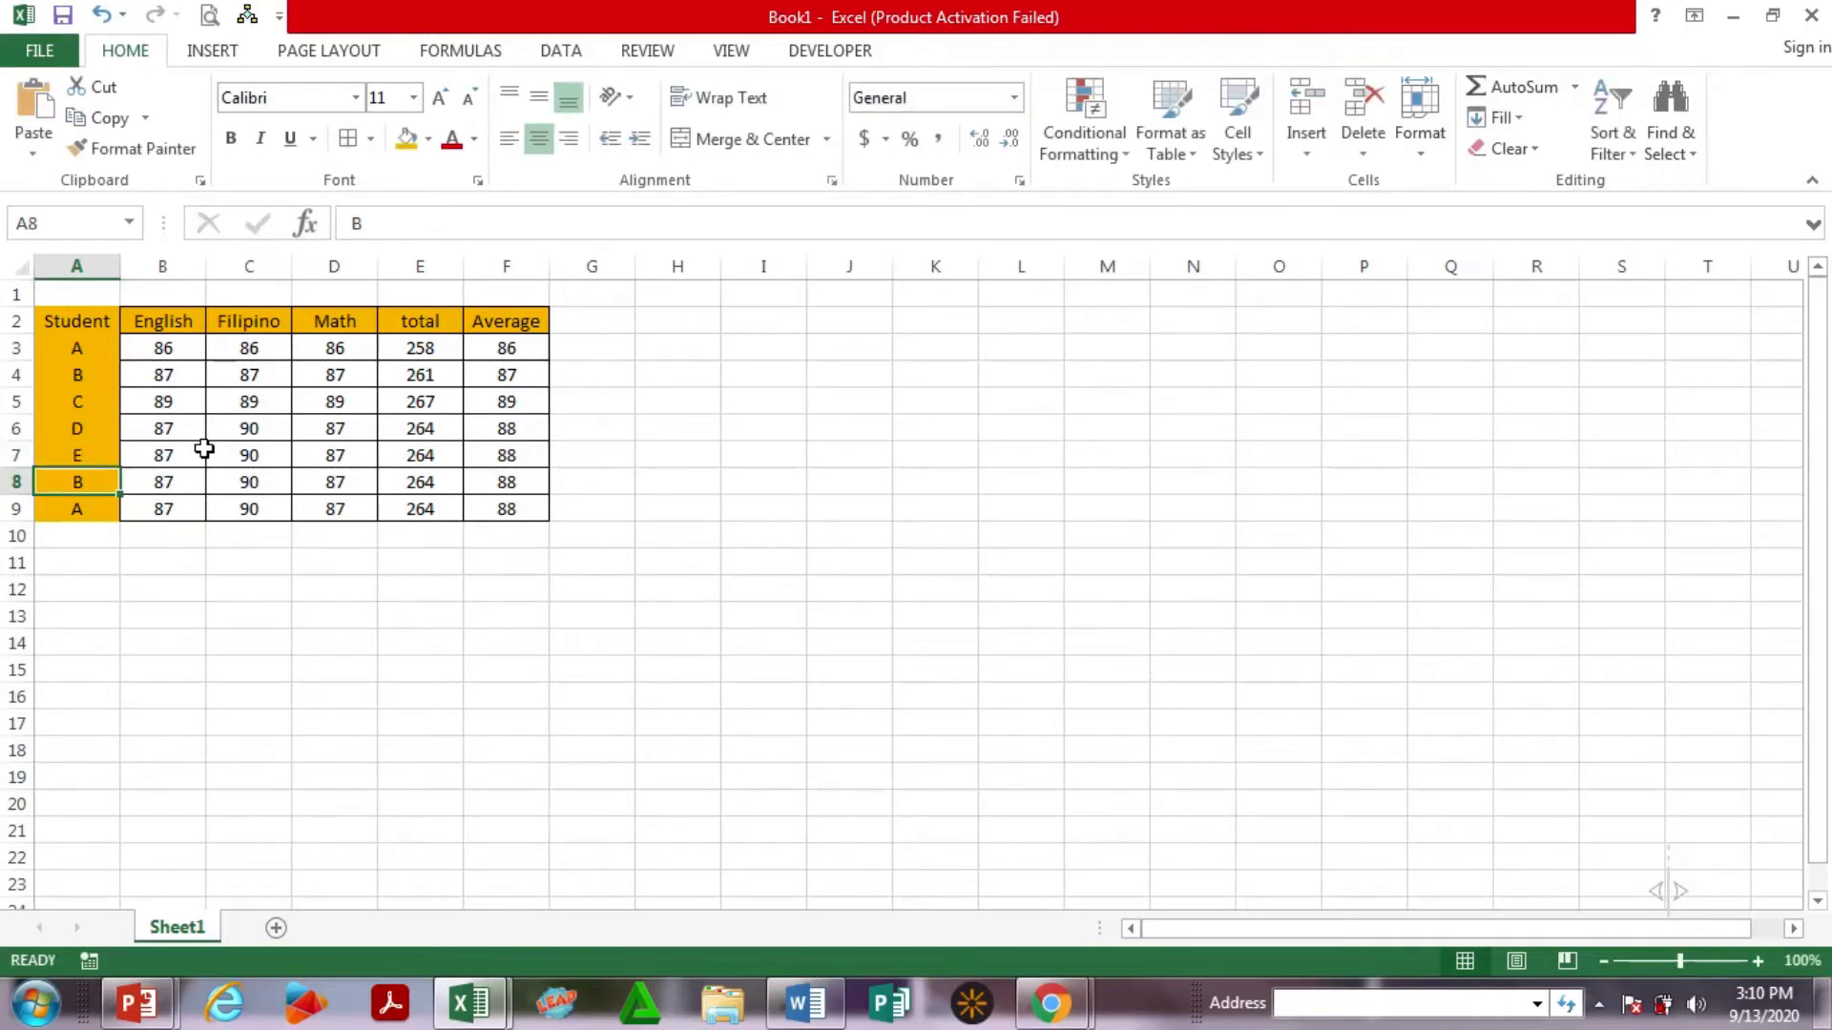
type("F")
key("Return")
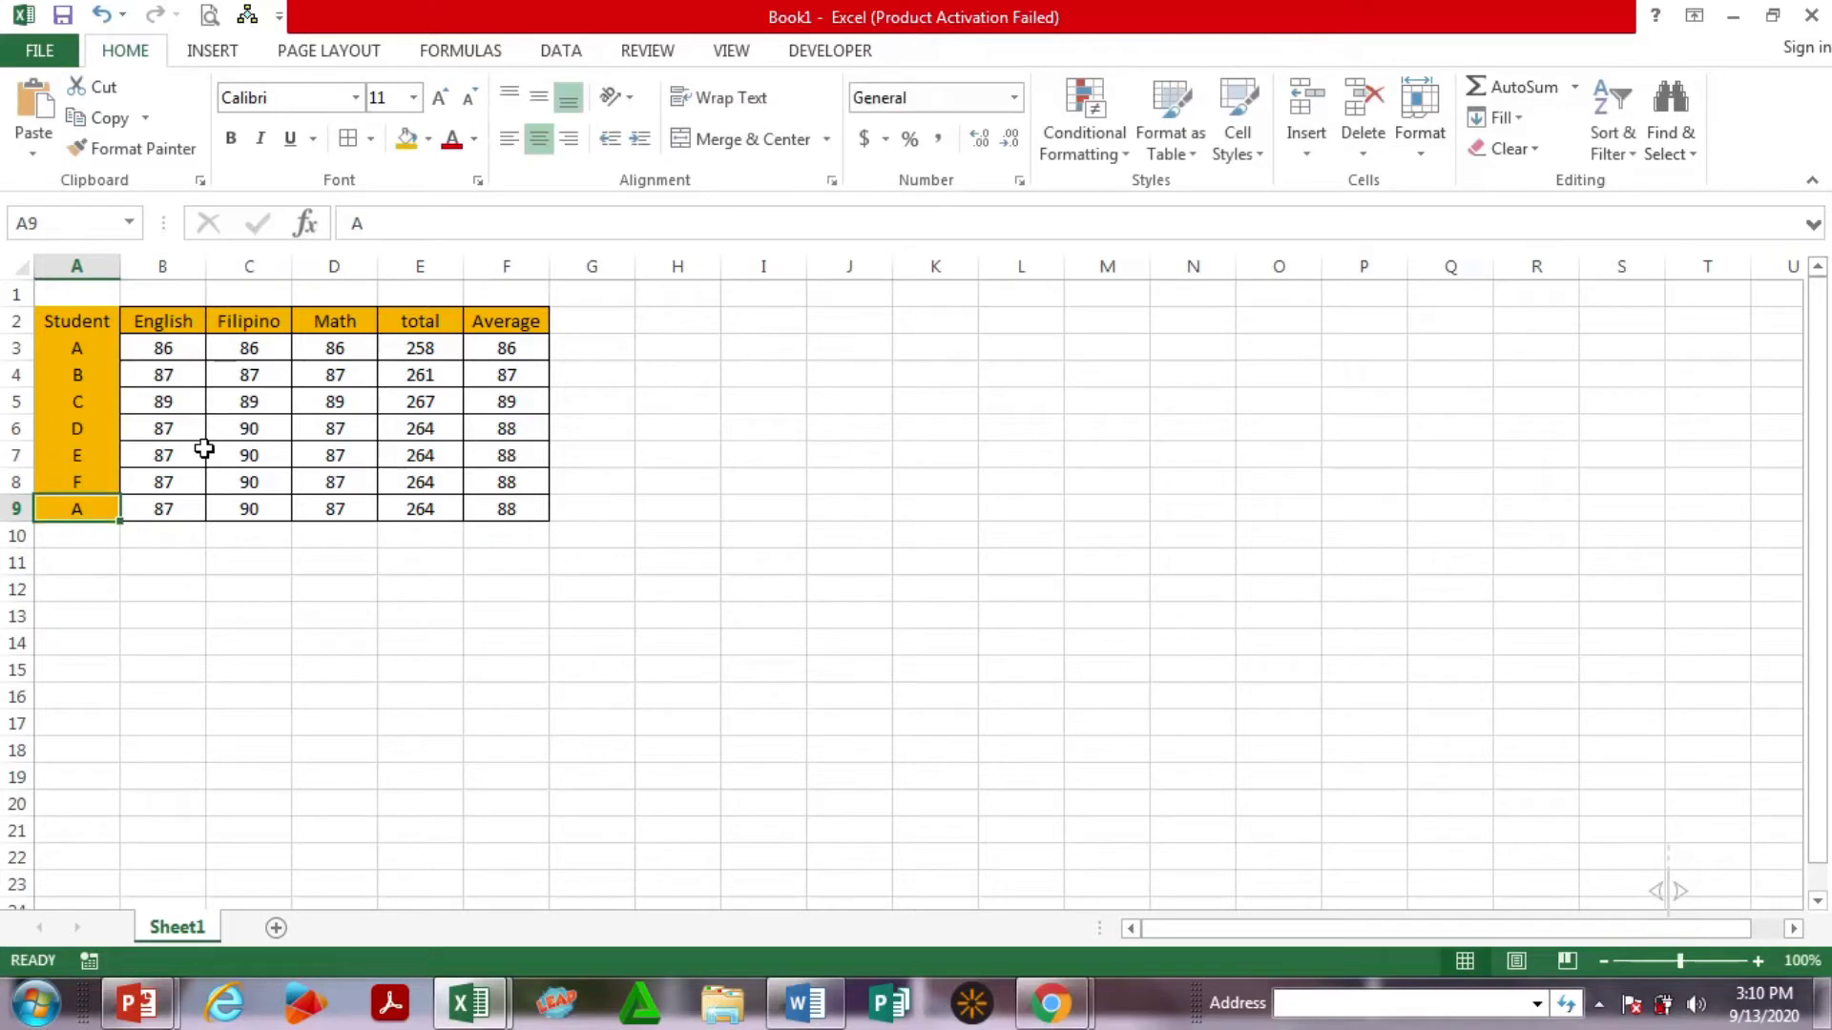
type("G")
left_click(611, 446)
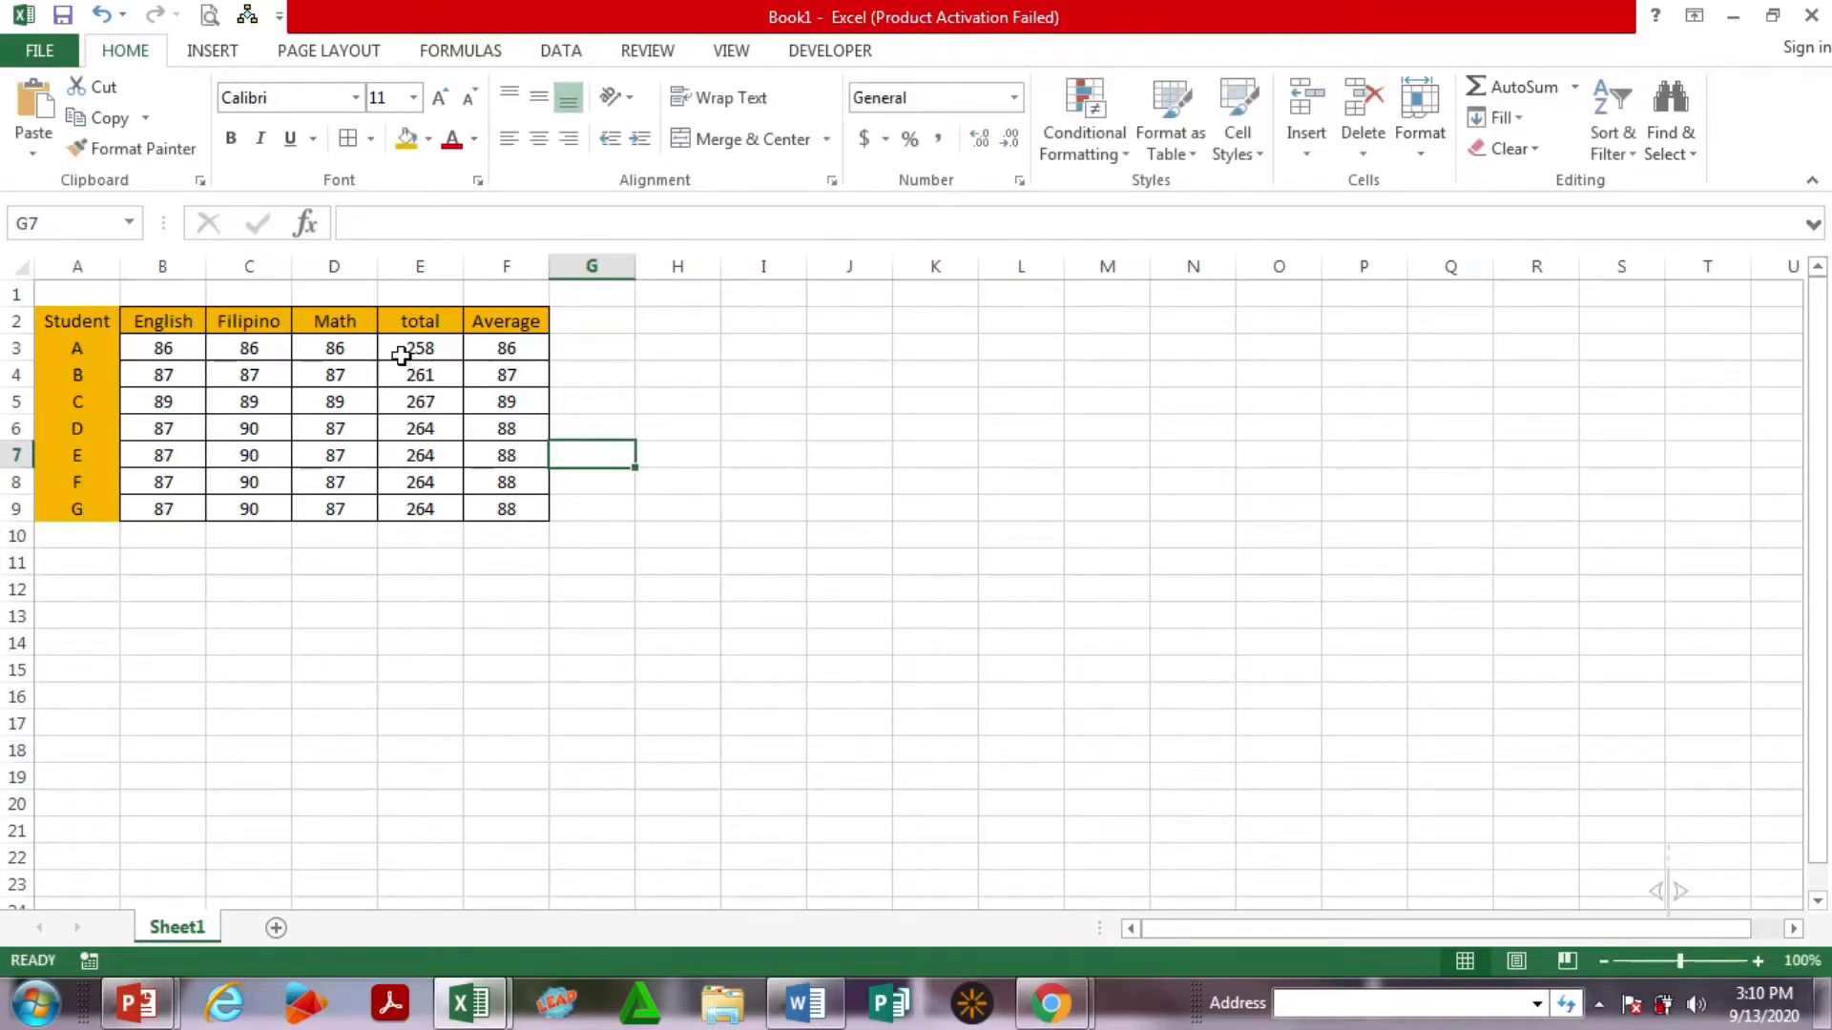
Clear the total formulas of all students in cells E3 to E9.
left_click_drag(420, 355, 506, 503)
key("BackSpace")
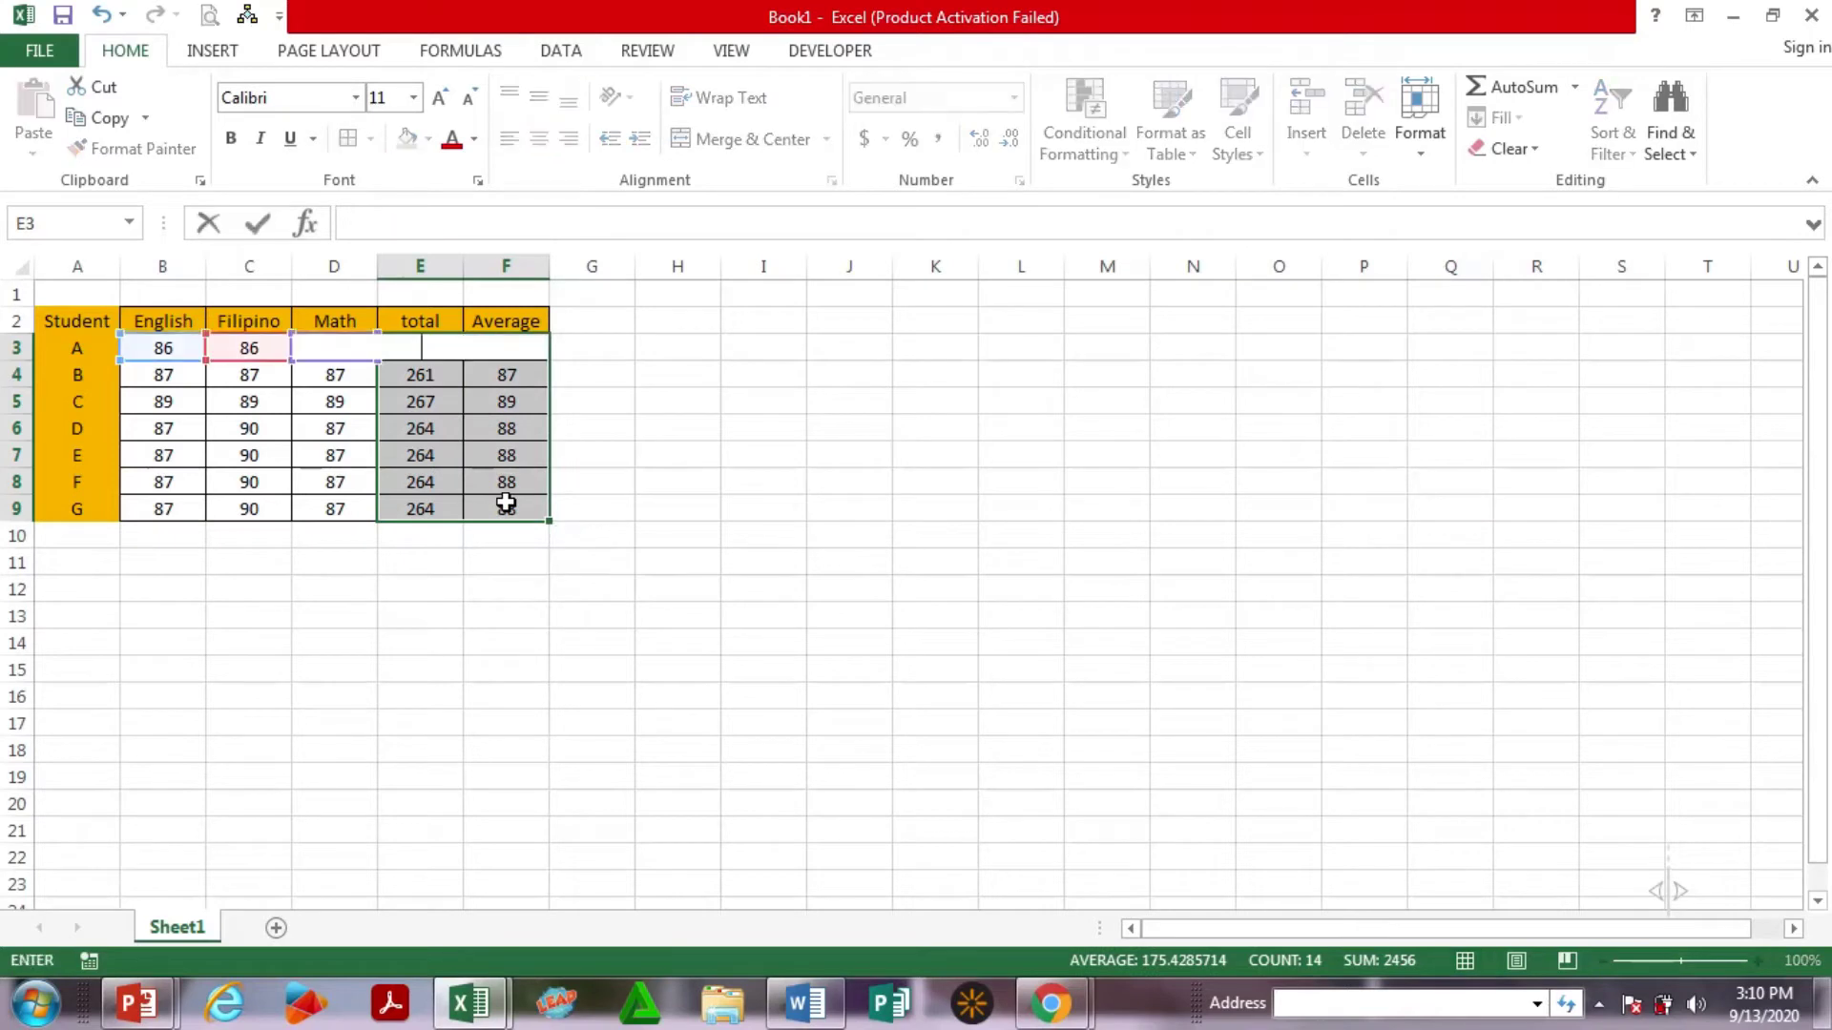
left_click(483, 535)
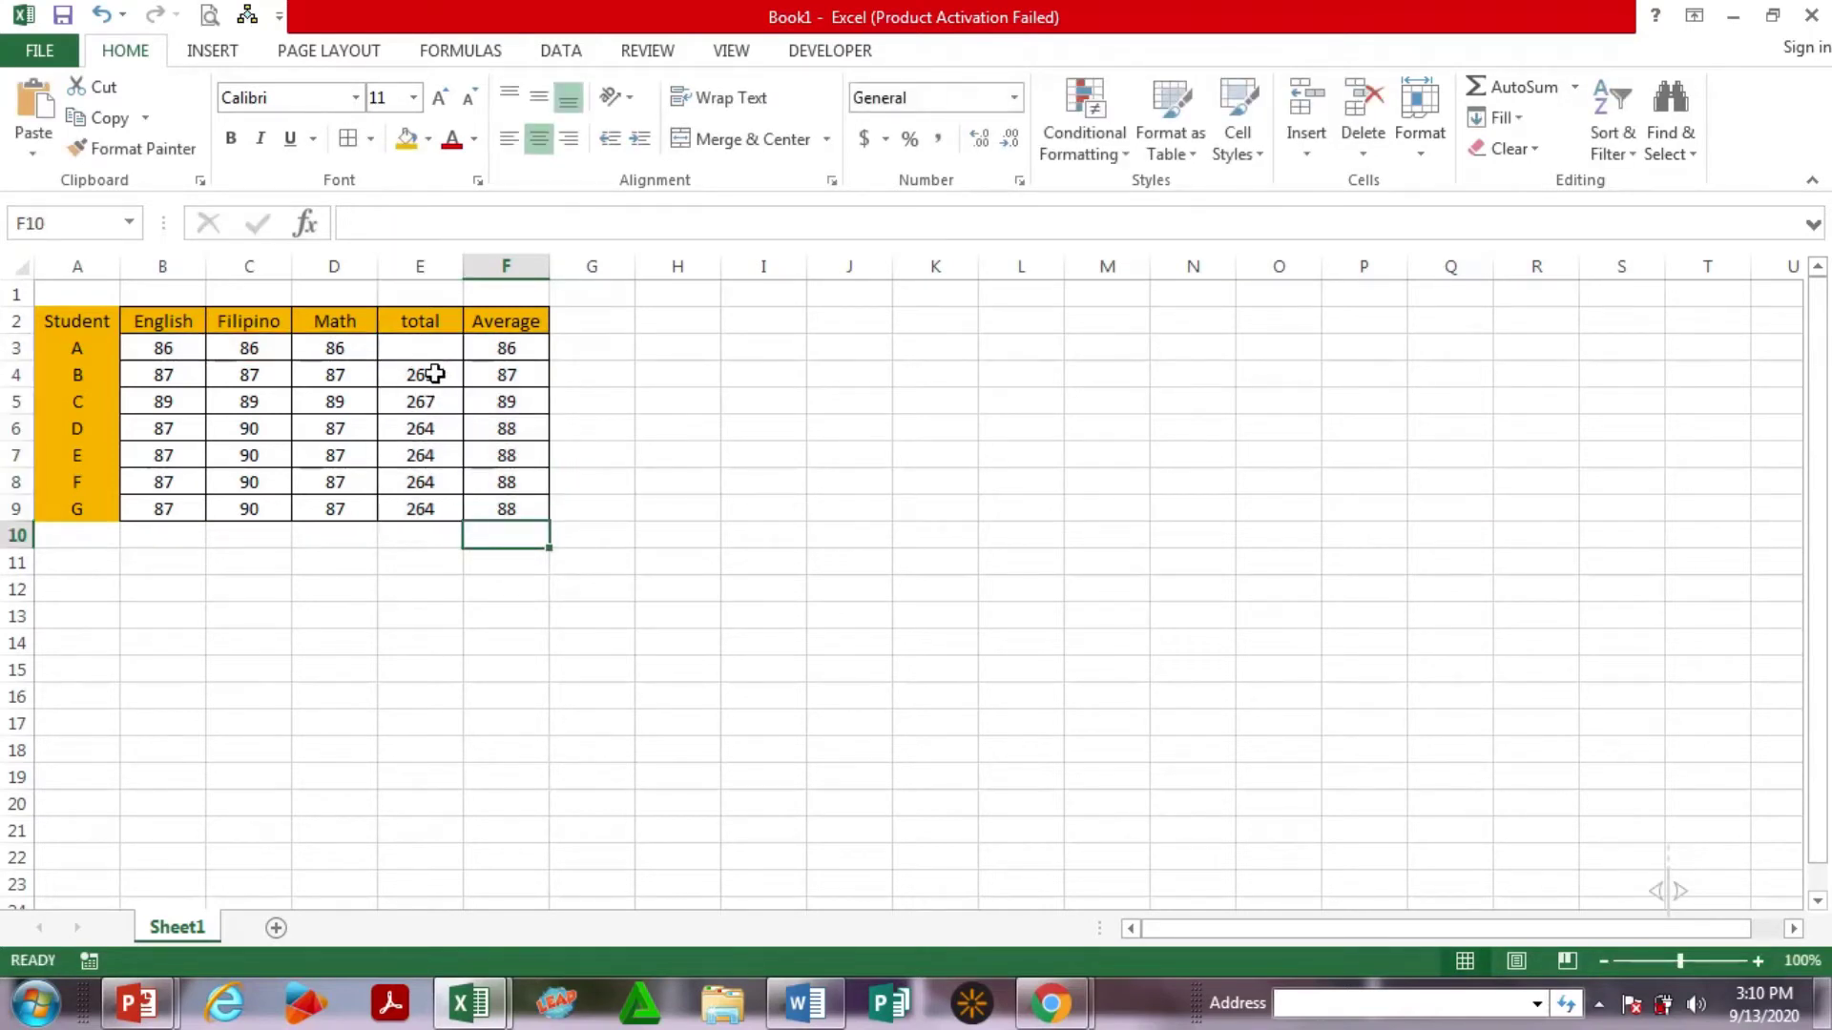
left_click_drag(426, 373, 444, 497)
key("BackSpace")
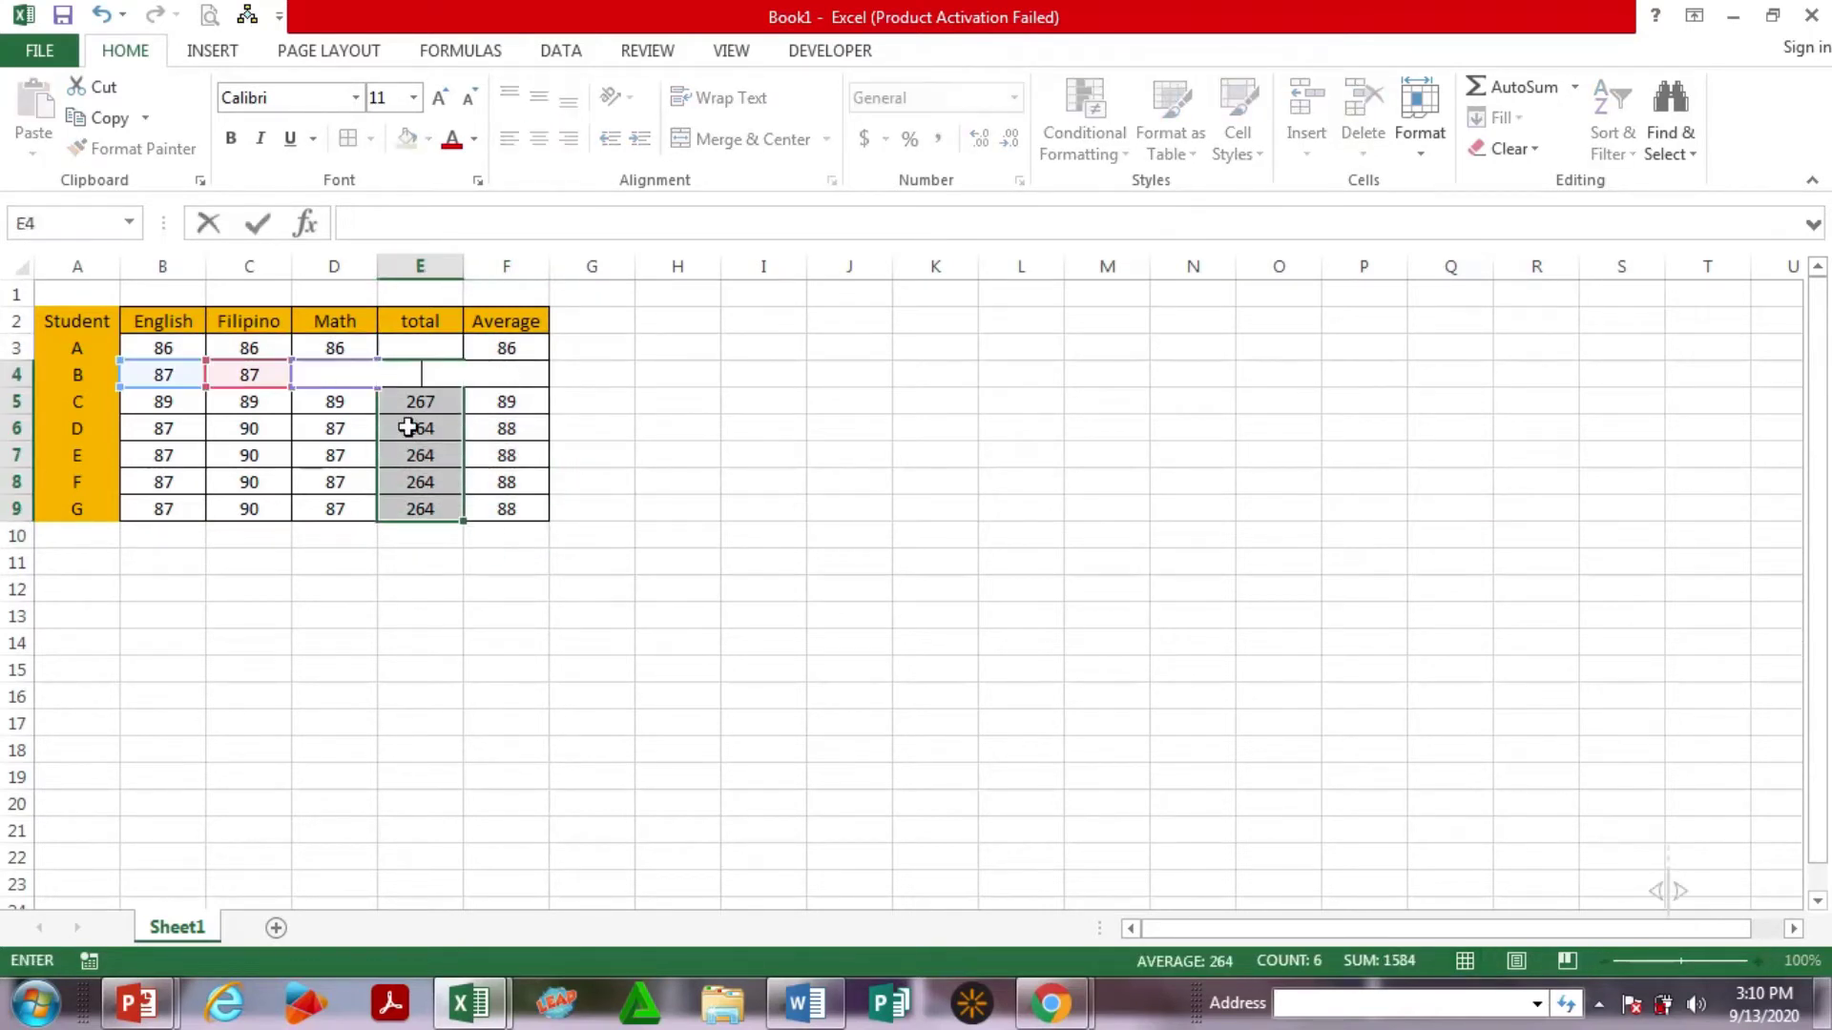
left_click(407, 407)
key("BackSpace")
left_click(425, 454)
key("BackSpace")
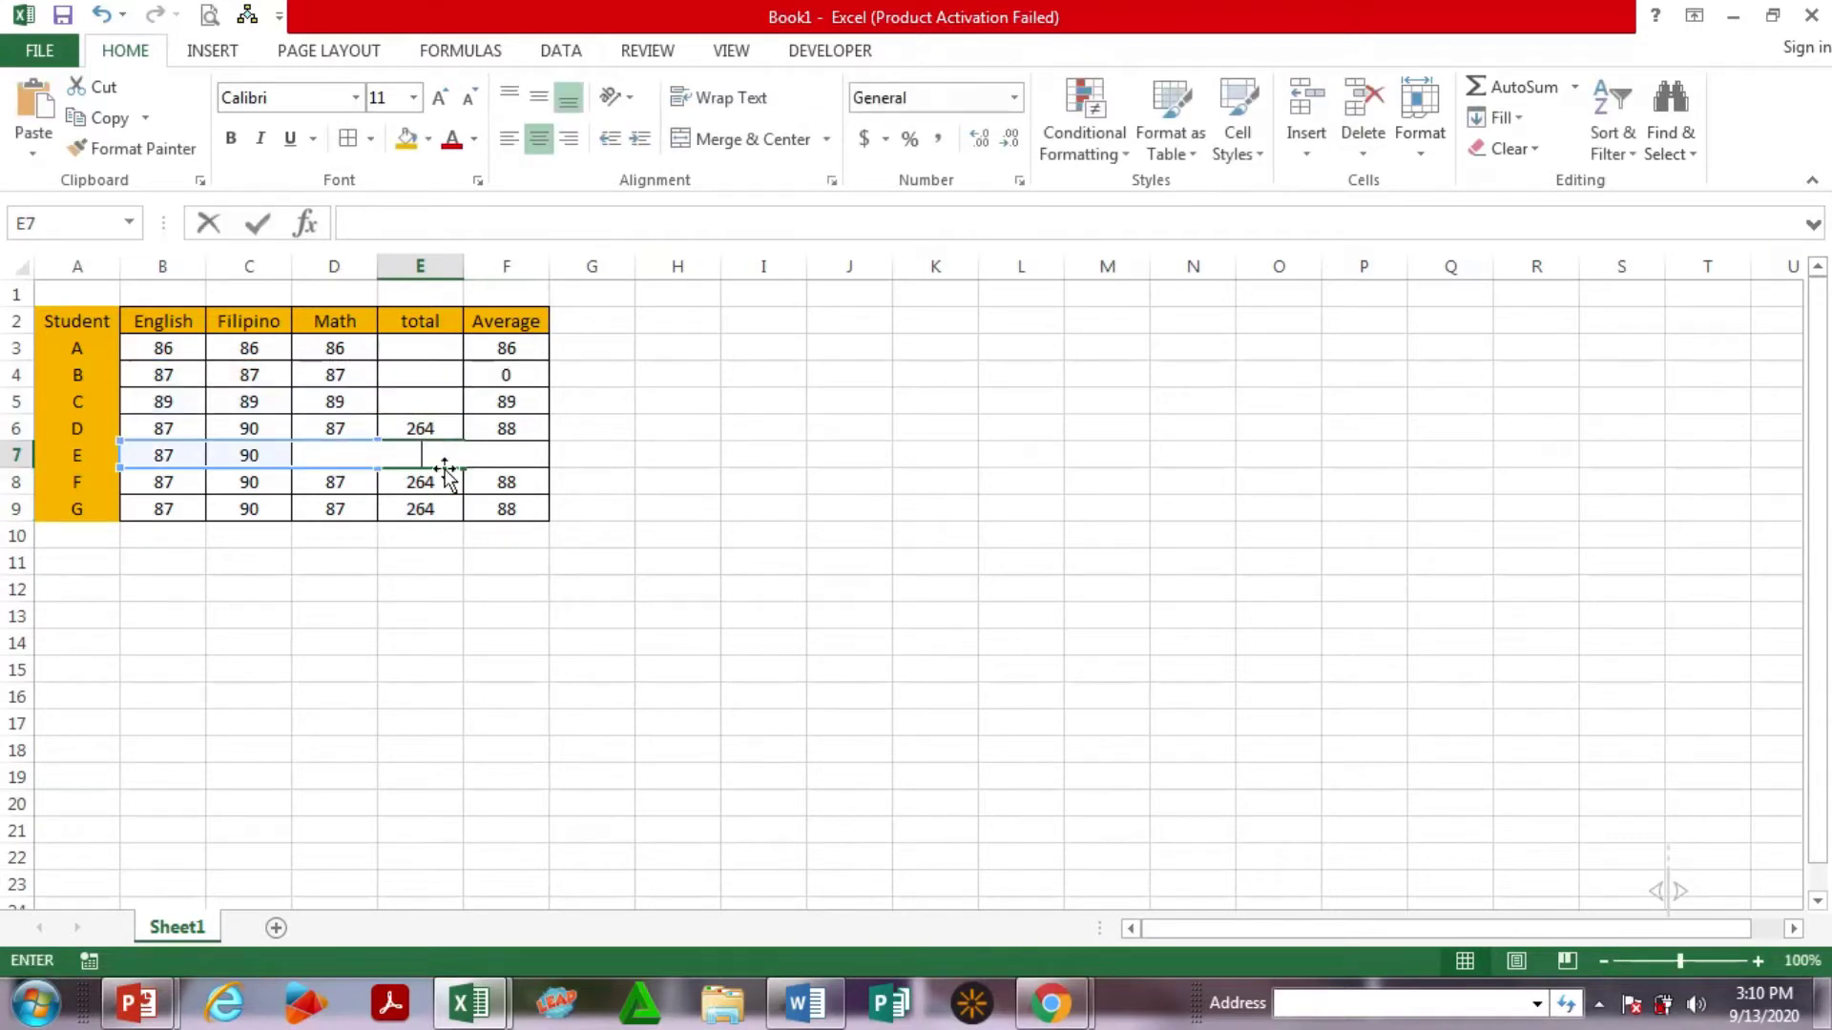
left_click(426, 427)
key("BackSpace")
left_click(420, 483)
key("BackSpace")
left_click(426, 506)
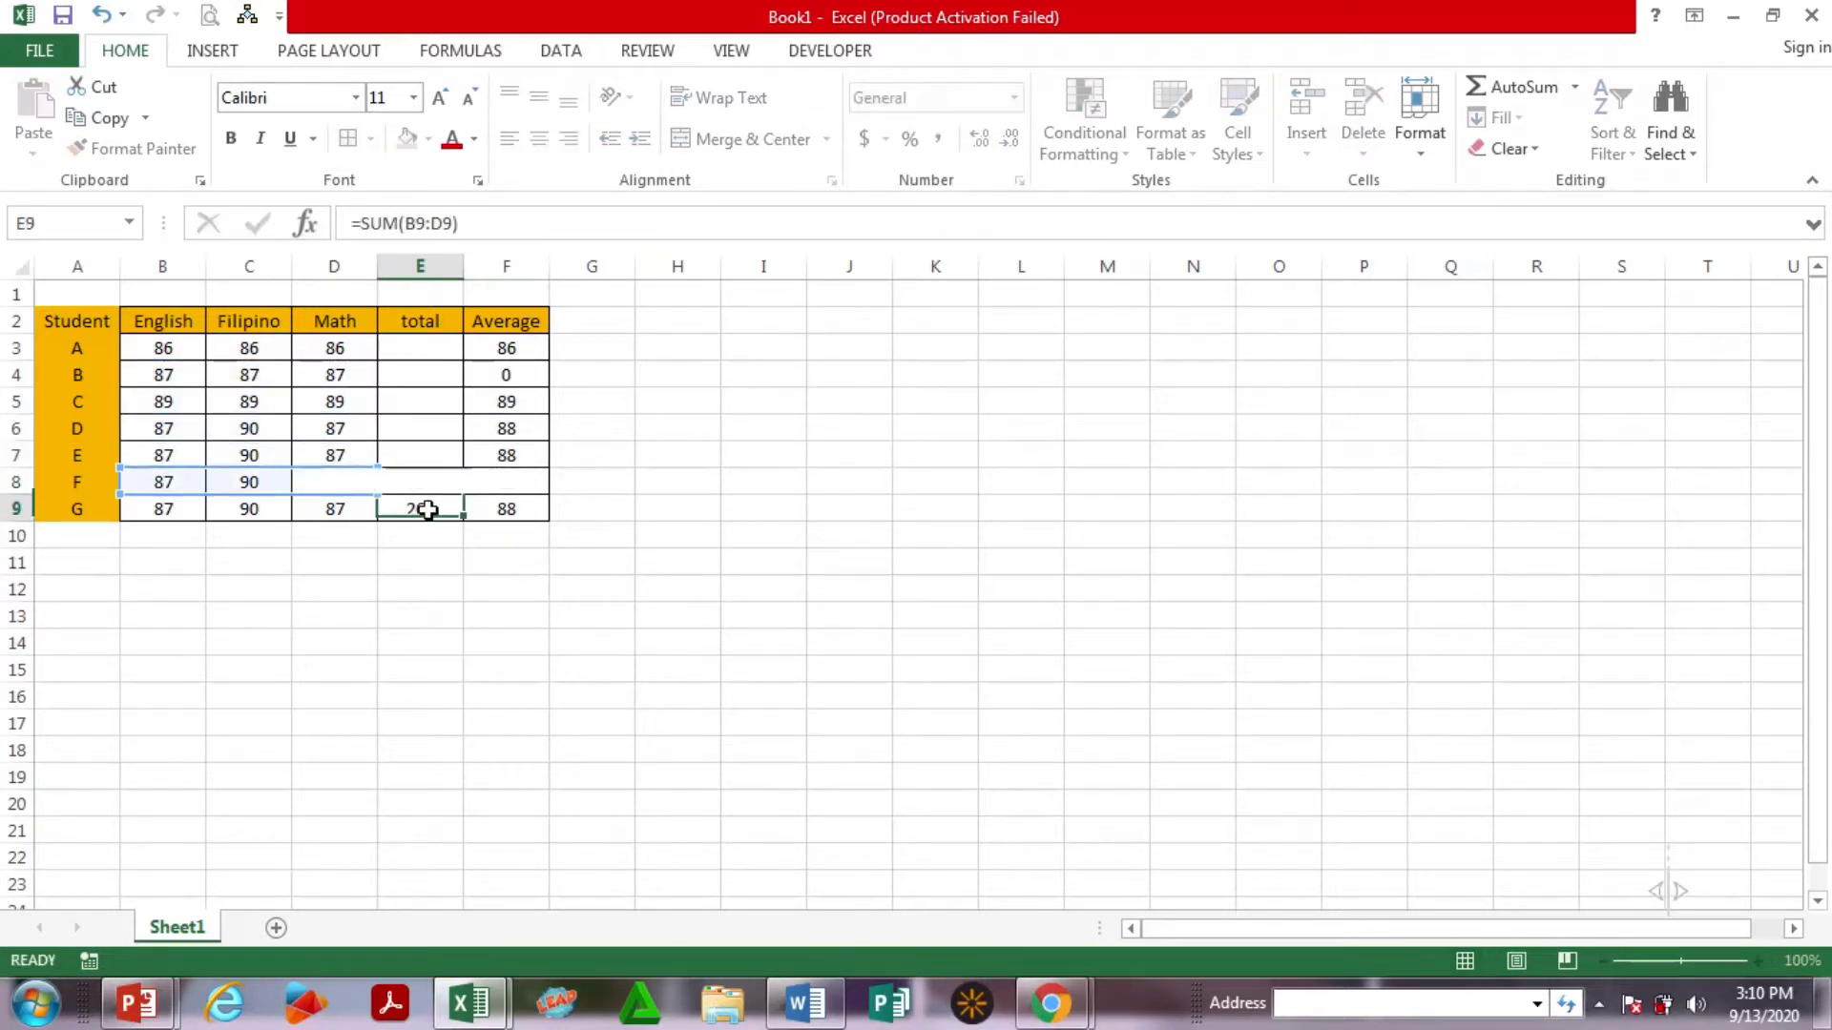
key("BackSpace")
Clear the average formulas of all students in cells F3 to F9.
left_click(491, 348)
key("BackSpace")
left_click(504, 381)
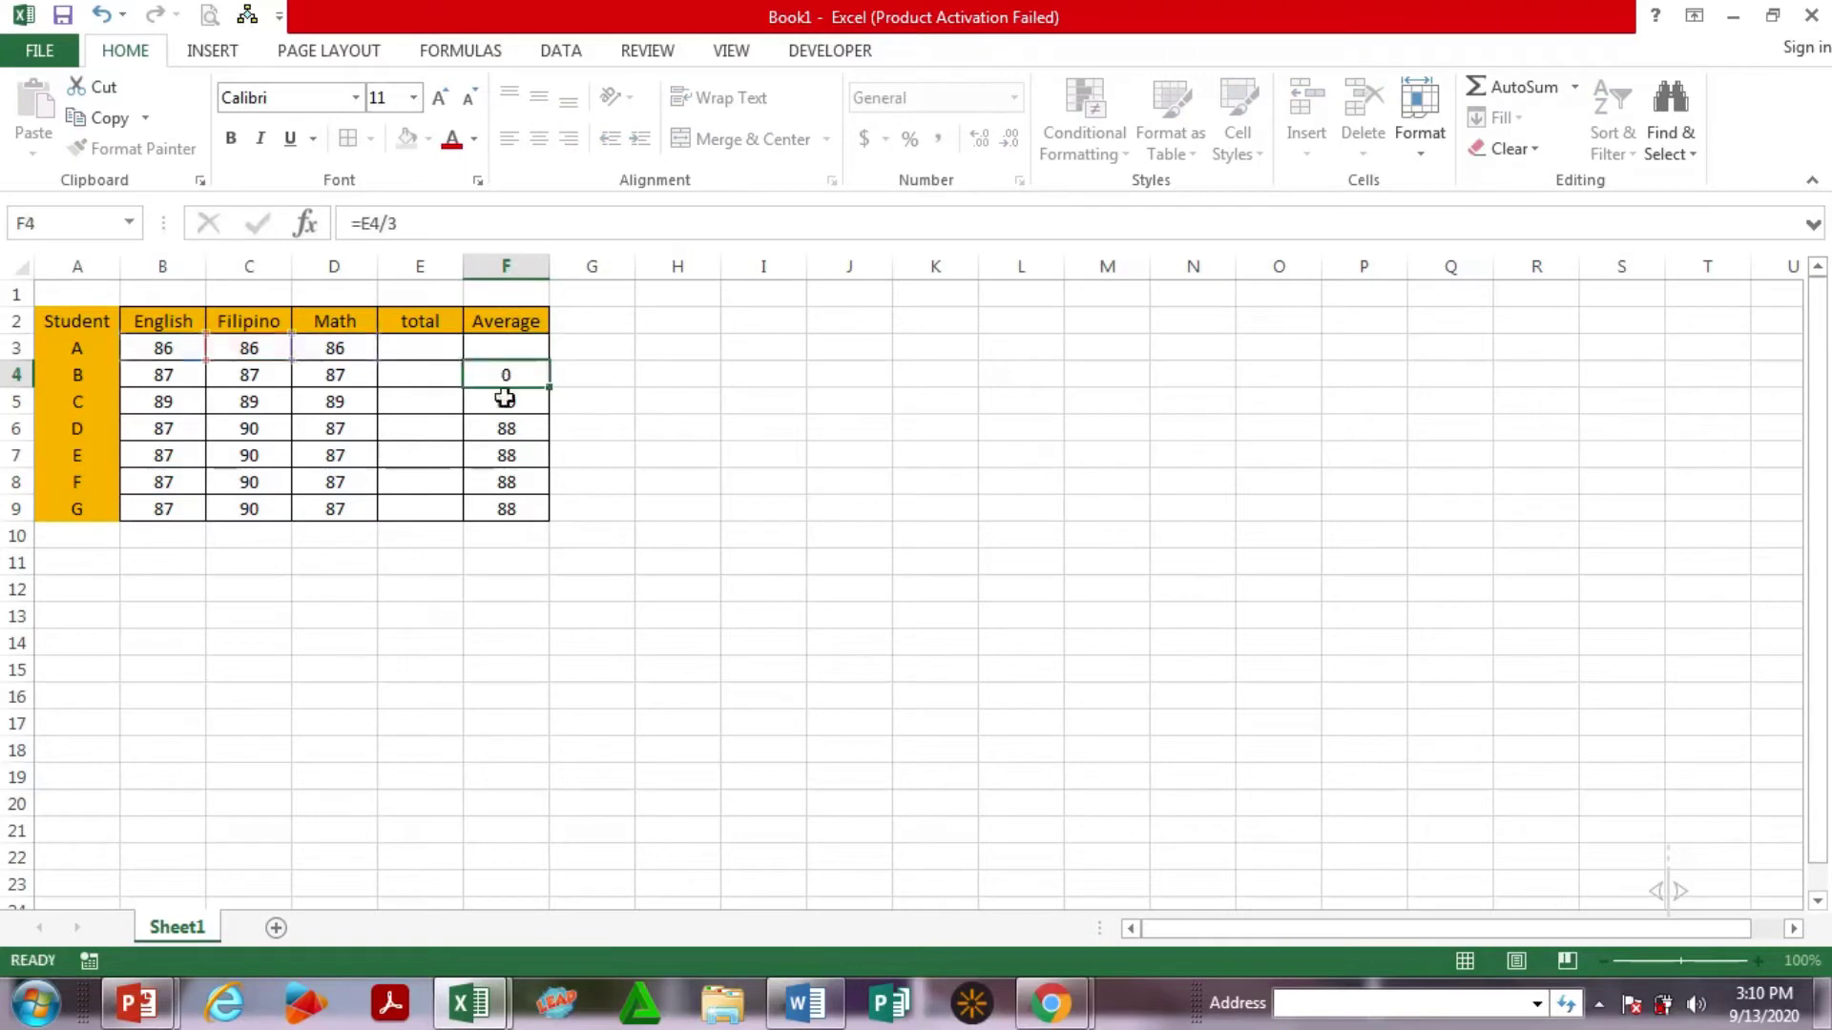
key("BackSpace")
left_click(506, 399)
key("BackSpace")
left_click(505, 427)
key("BackSpace")
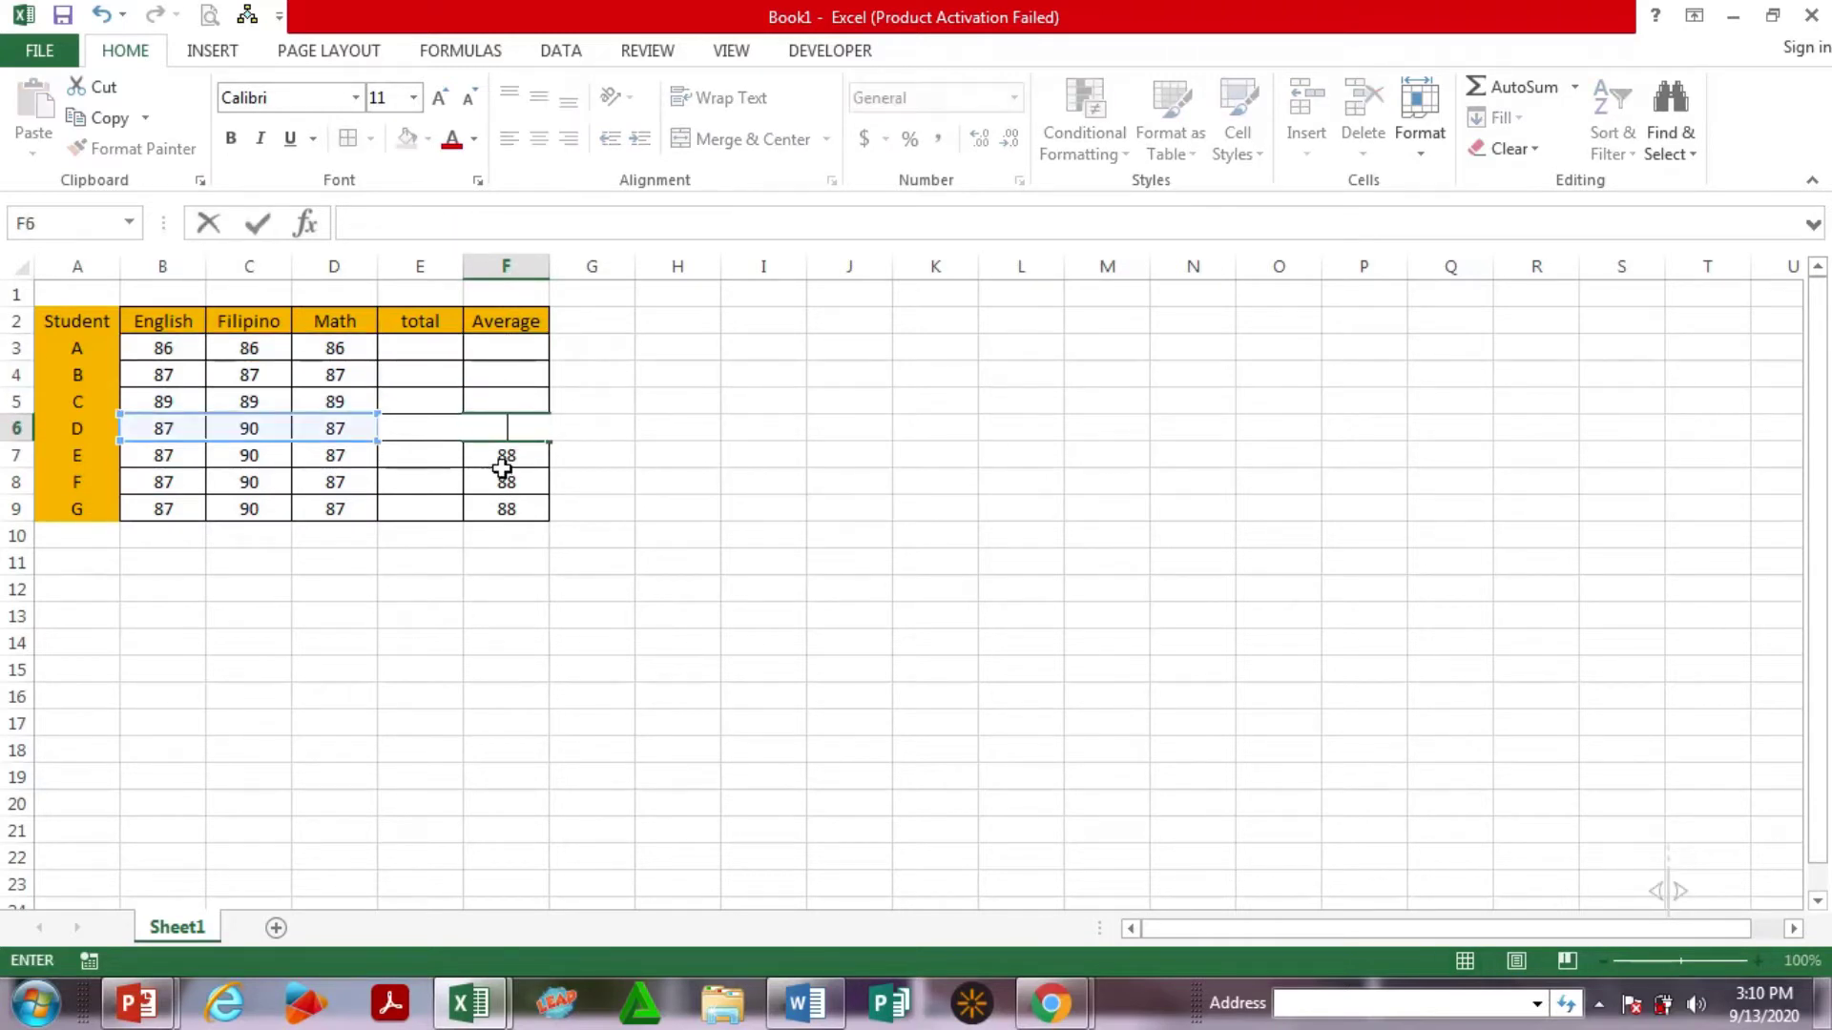
left_click(503, 482)
key("BackSpace")
left_click(502, 454)
key("BackSpace")
left_click(503, 507)
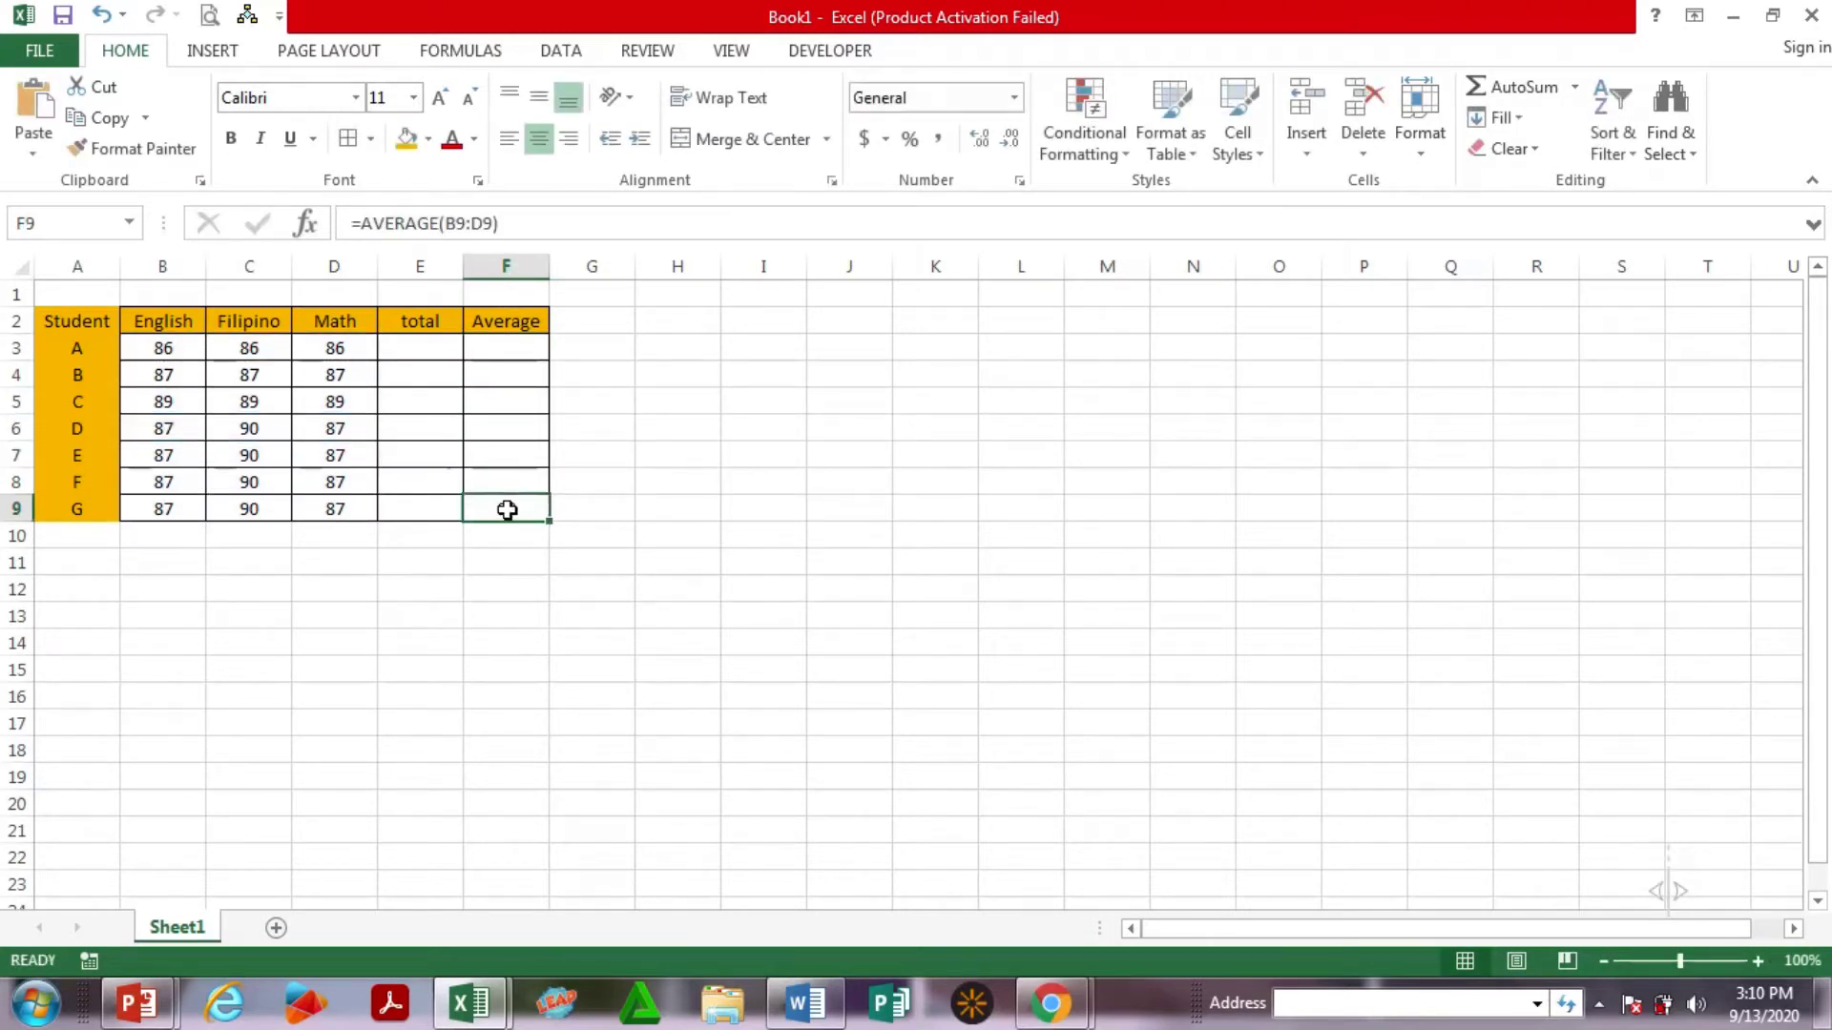
key("BackSpace")
left_click(590, 538)
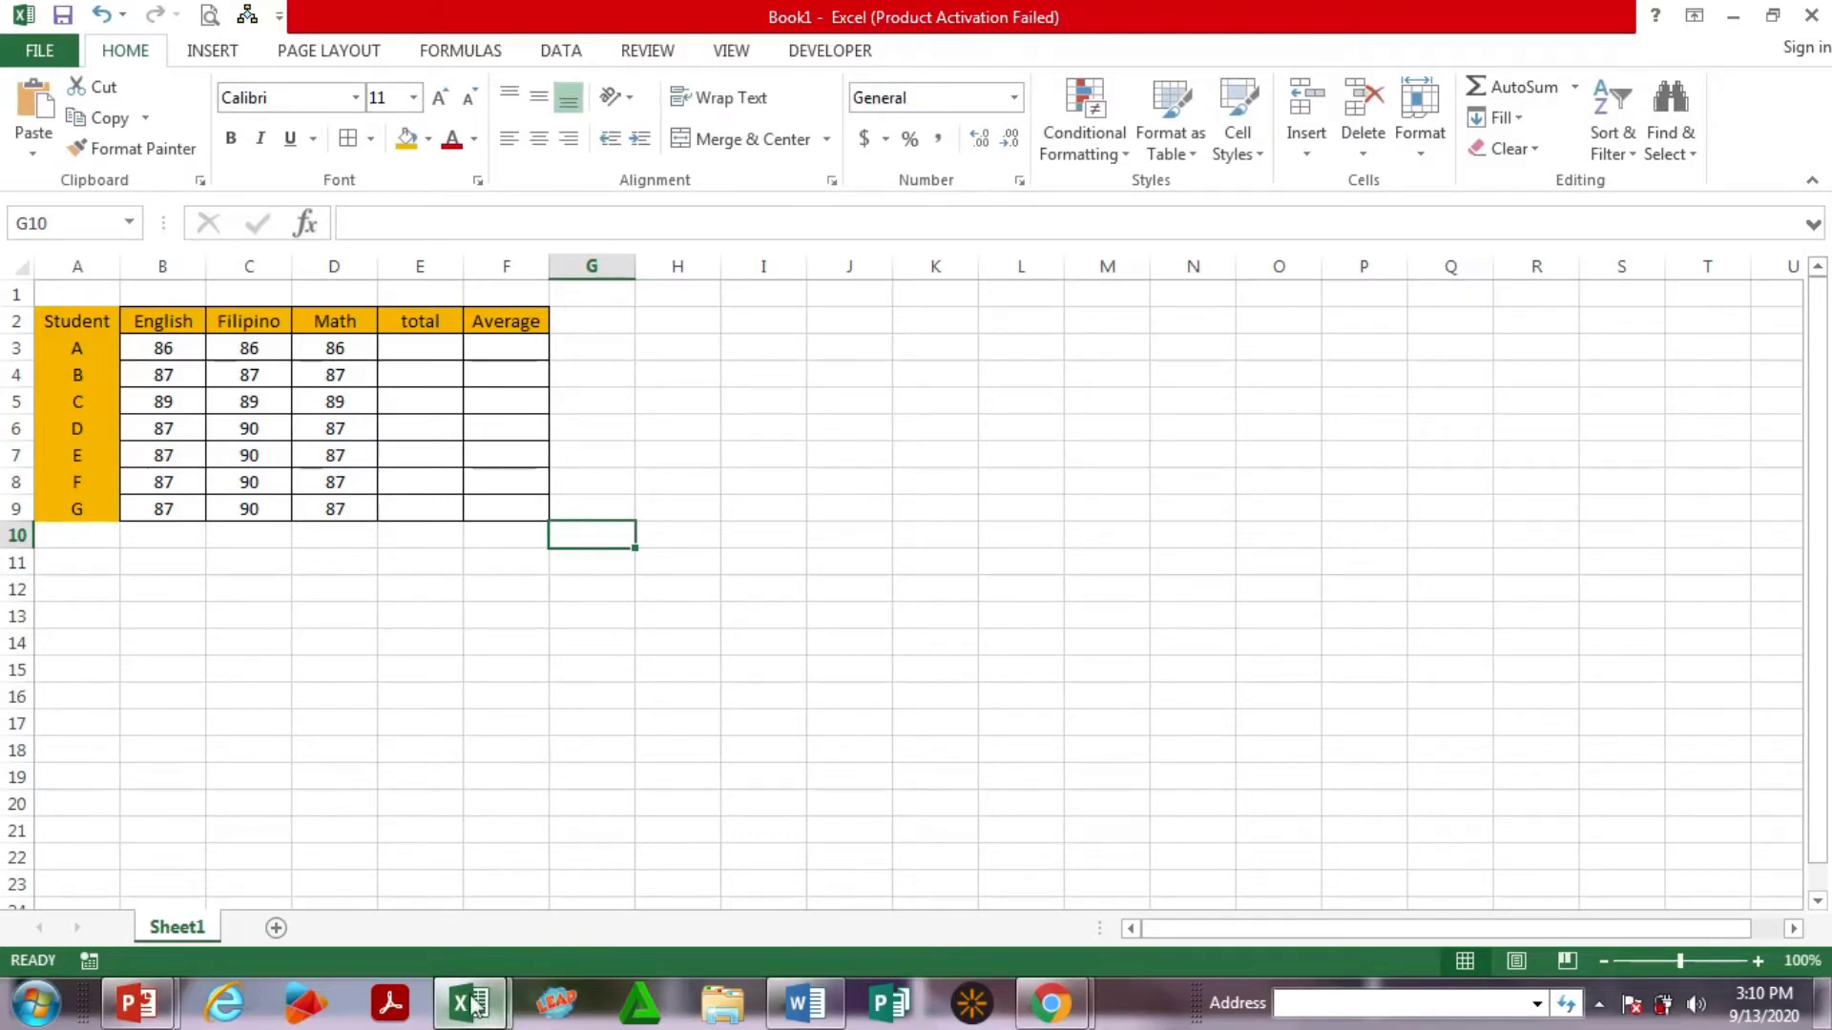
left_click(473, 1007)
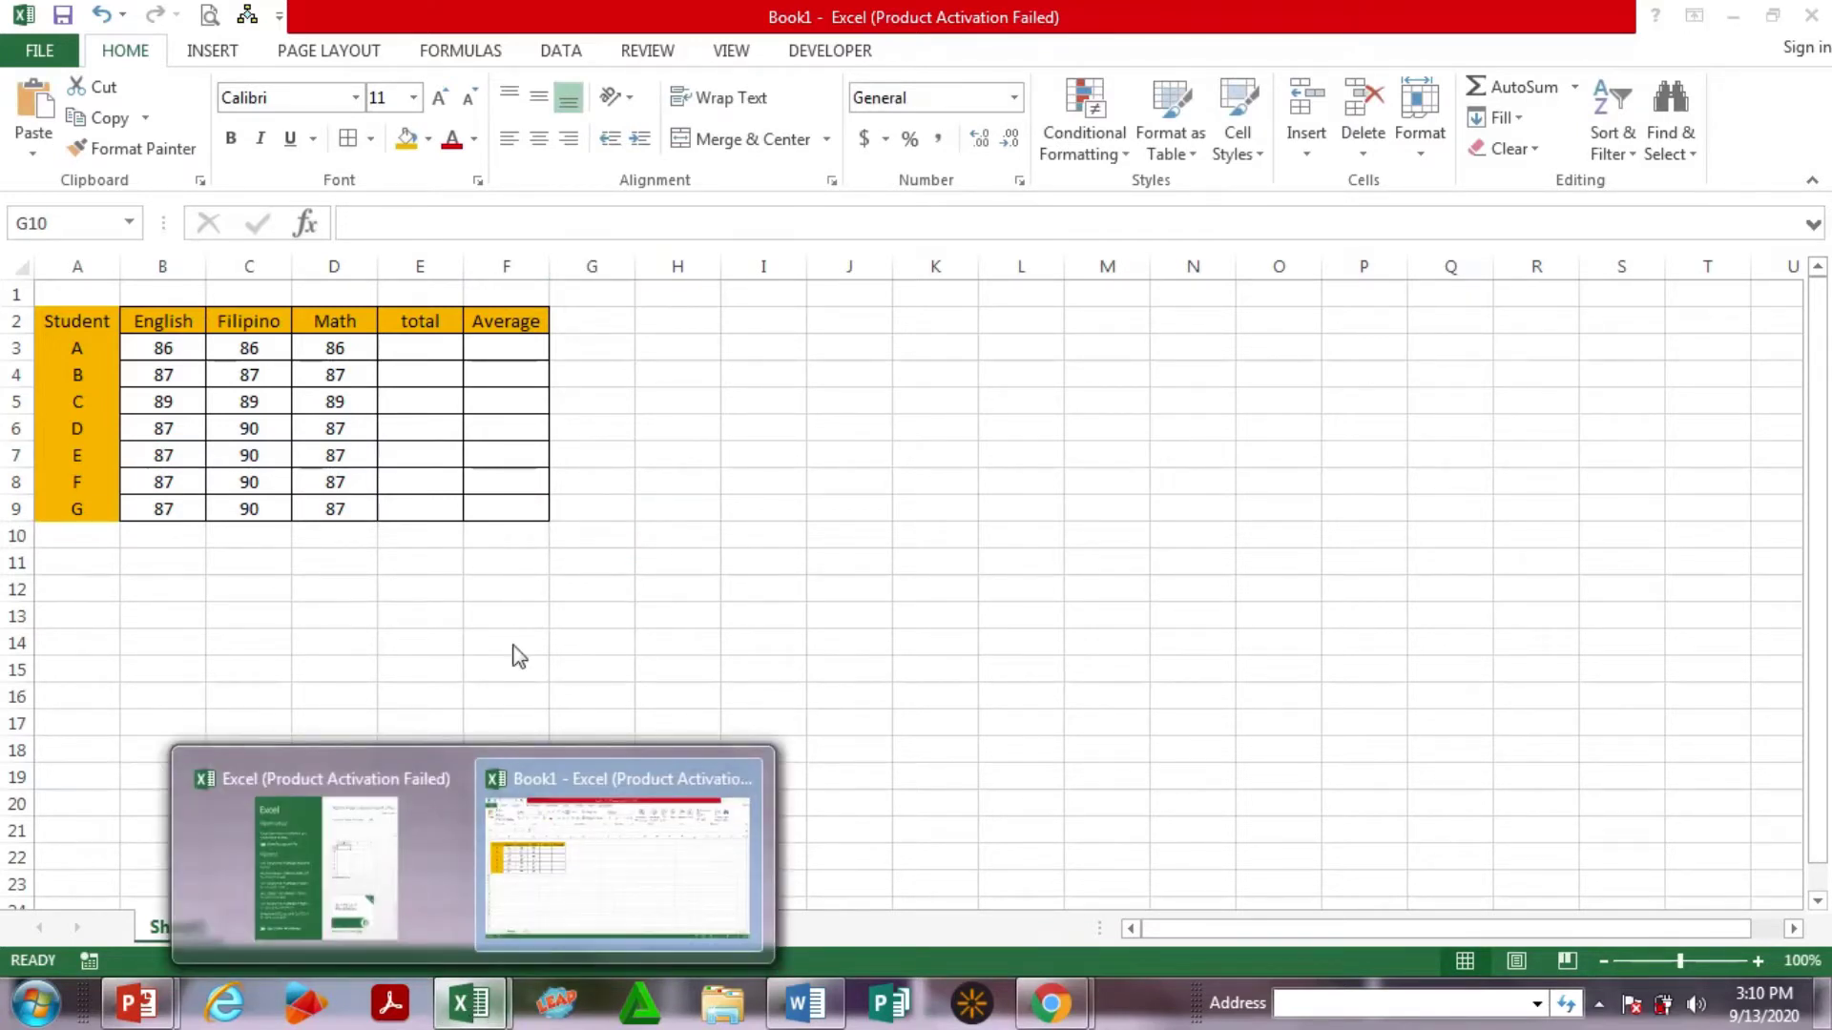
left_click(1739, 17)
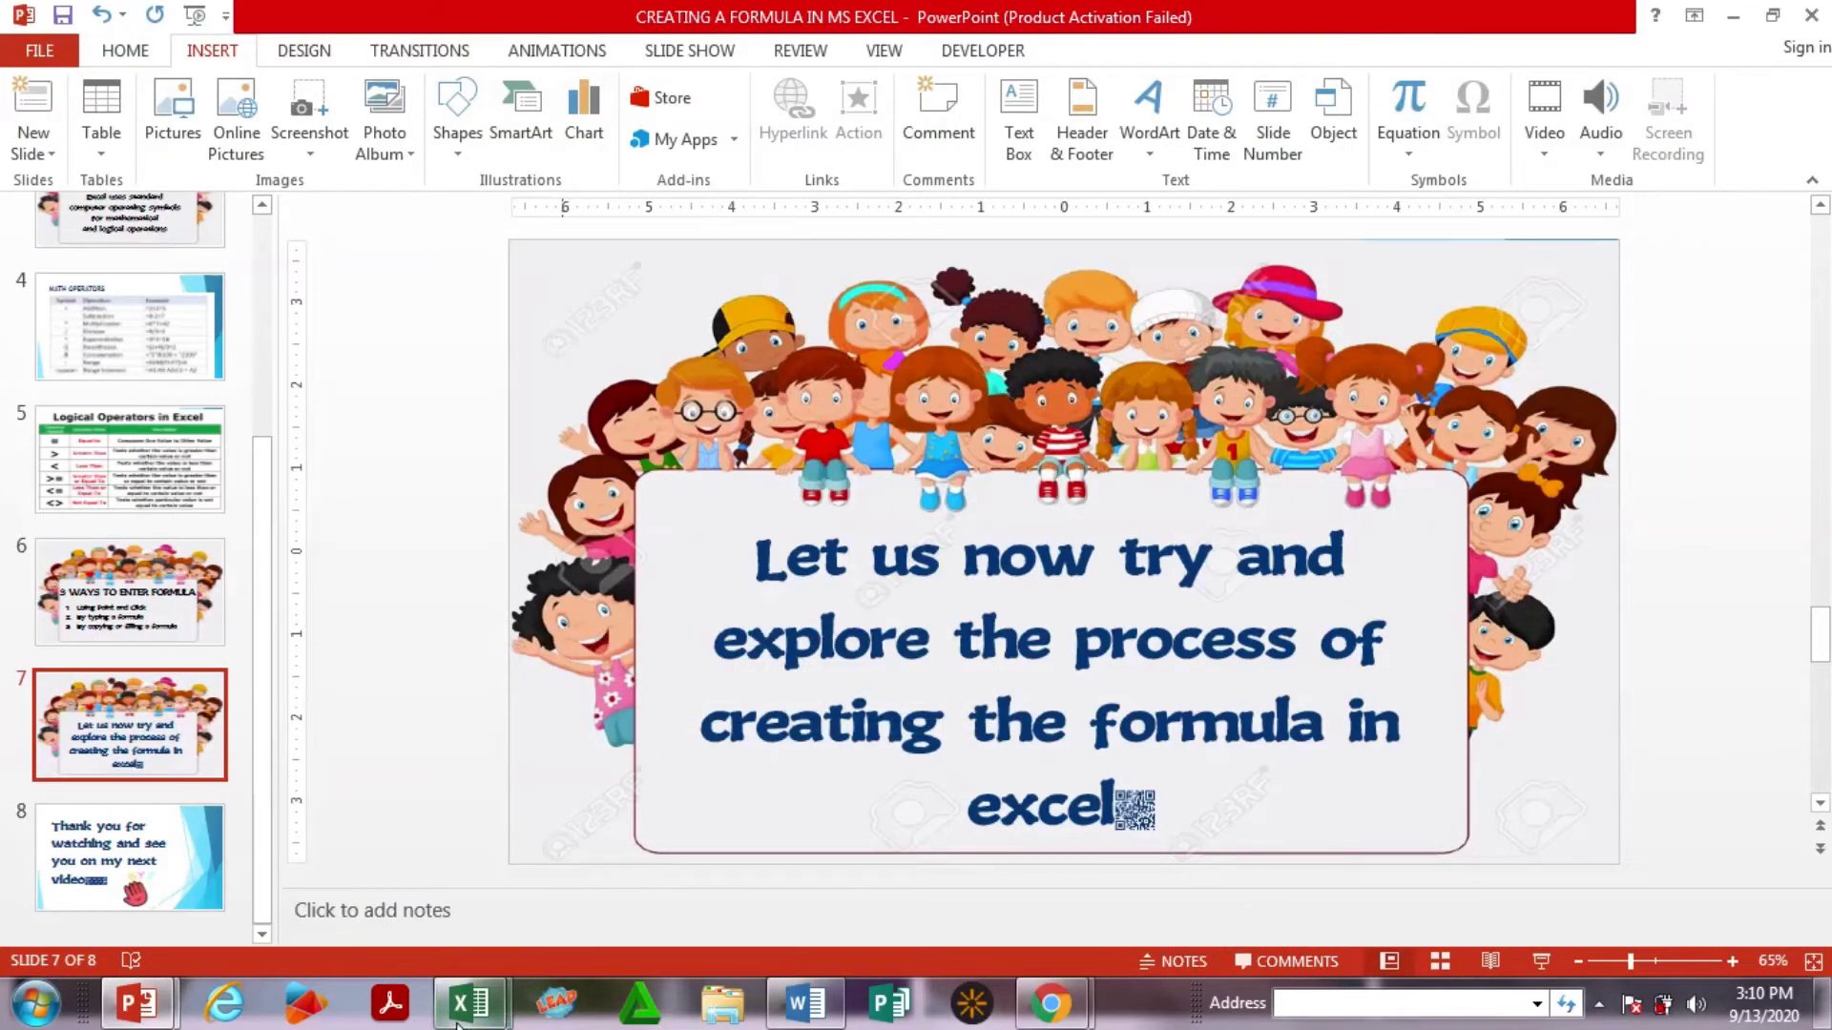
mouse_move(496, 1007)
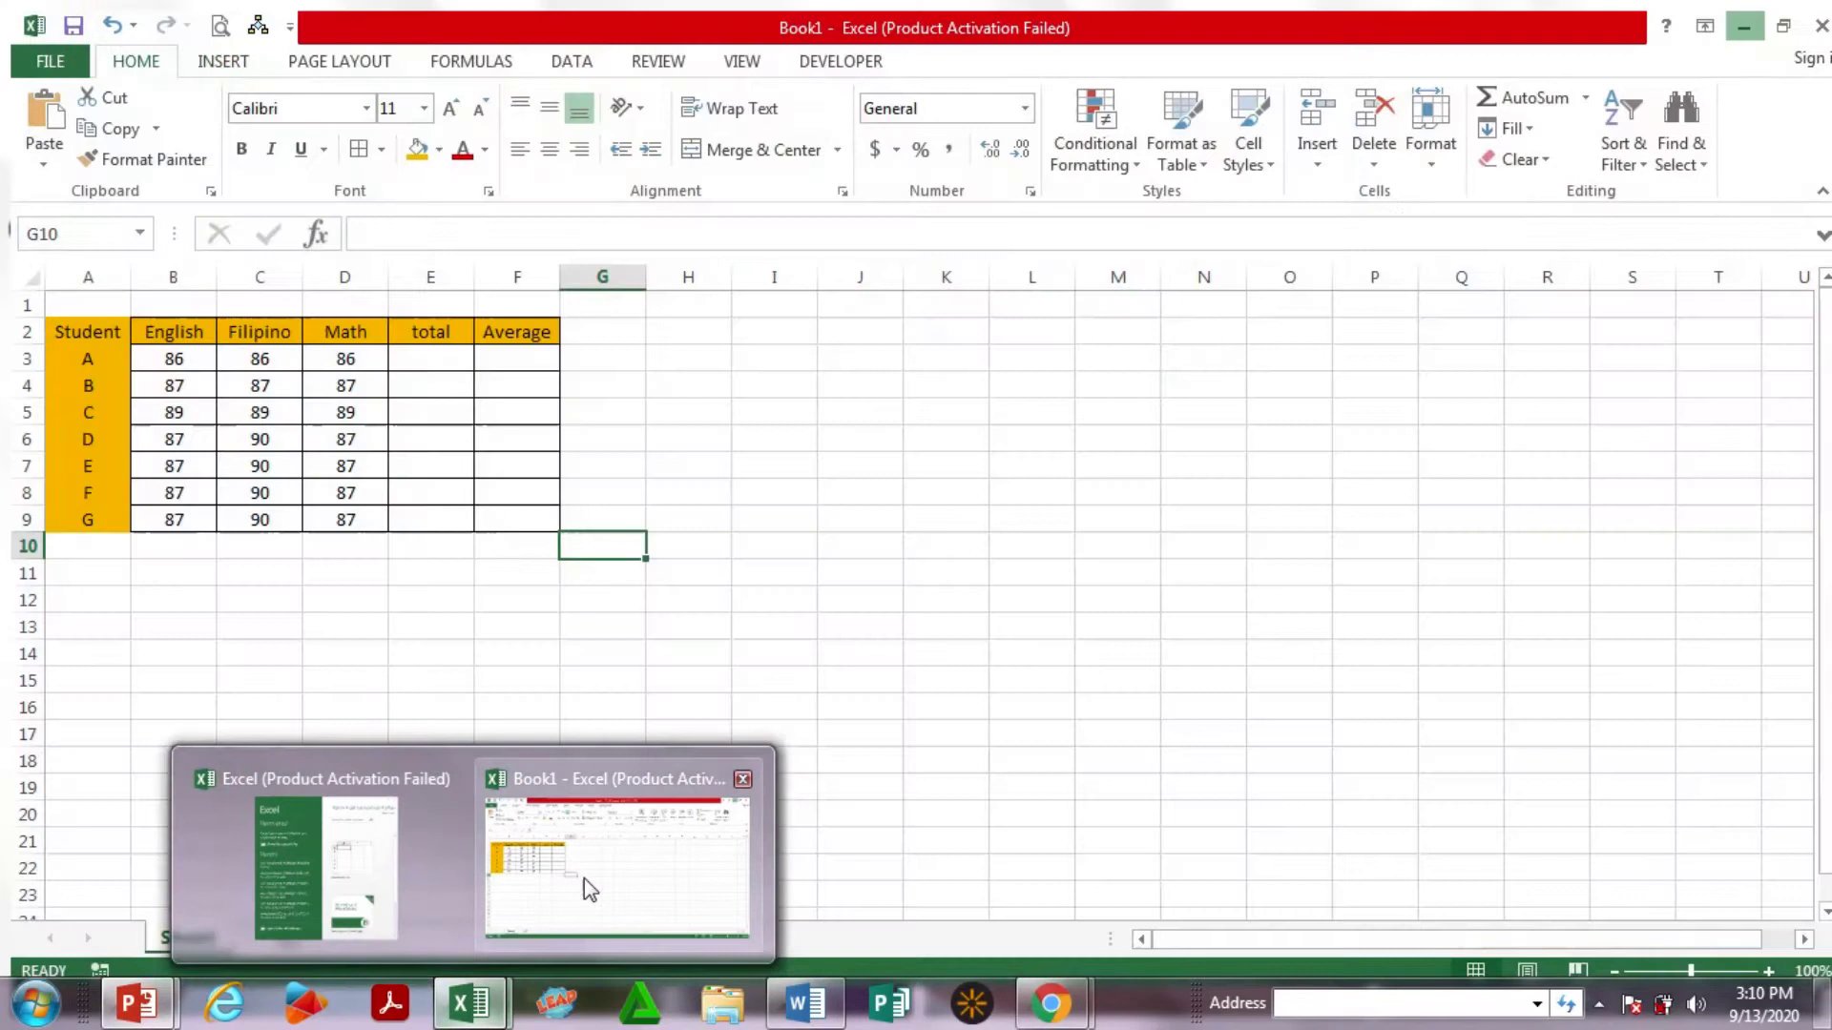
left_click(584, 878)
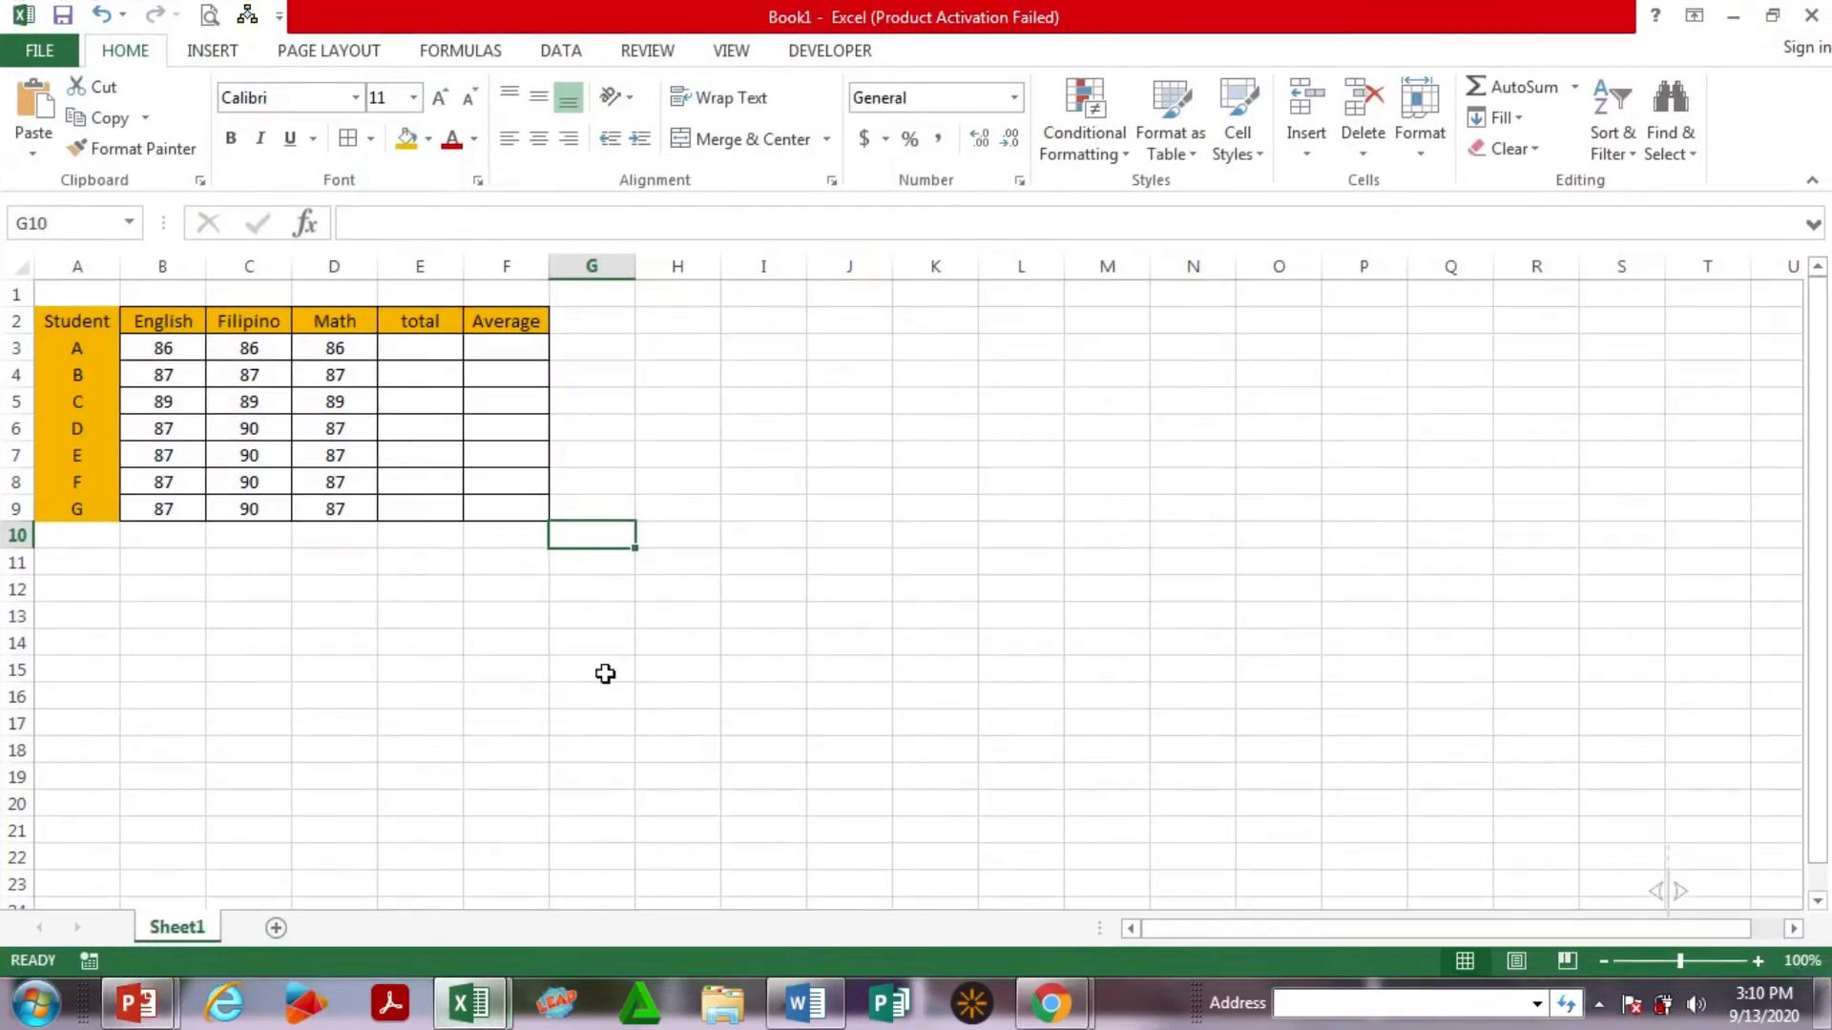
Add a new blank worksheet and highlight its cell grid by selecting several ranges, including A1:L18, E6:N17 and B2:R10.
left_click(275, 927)
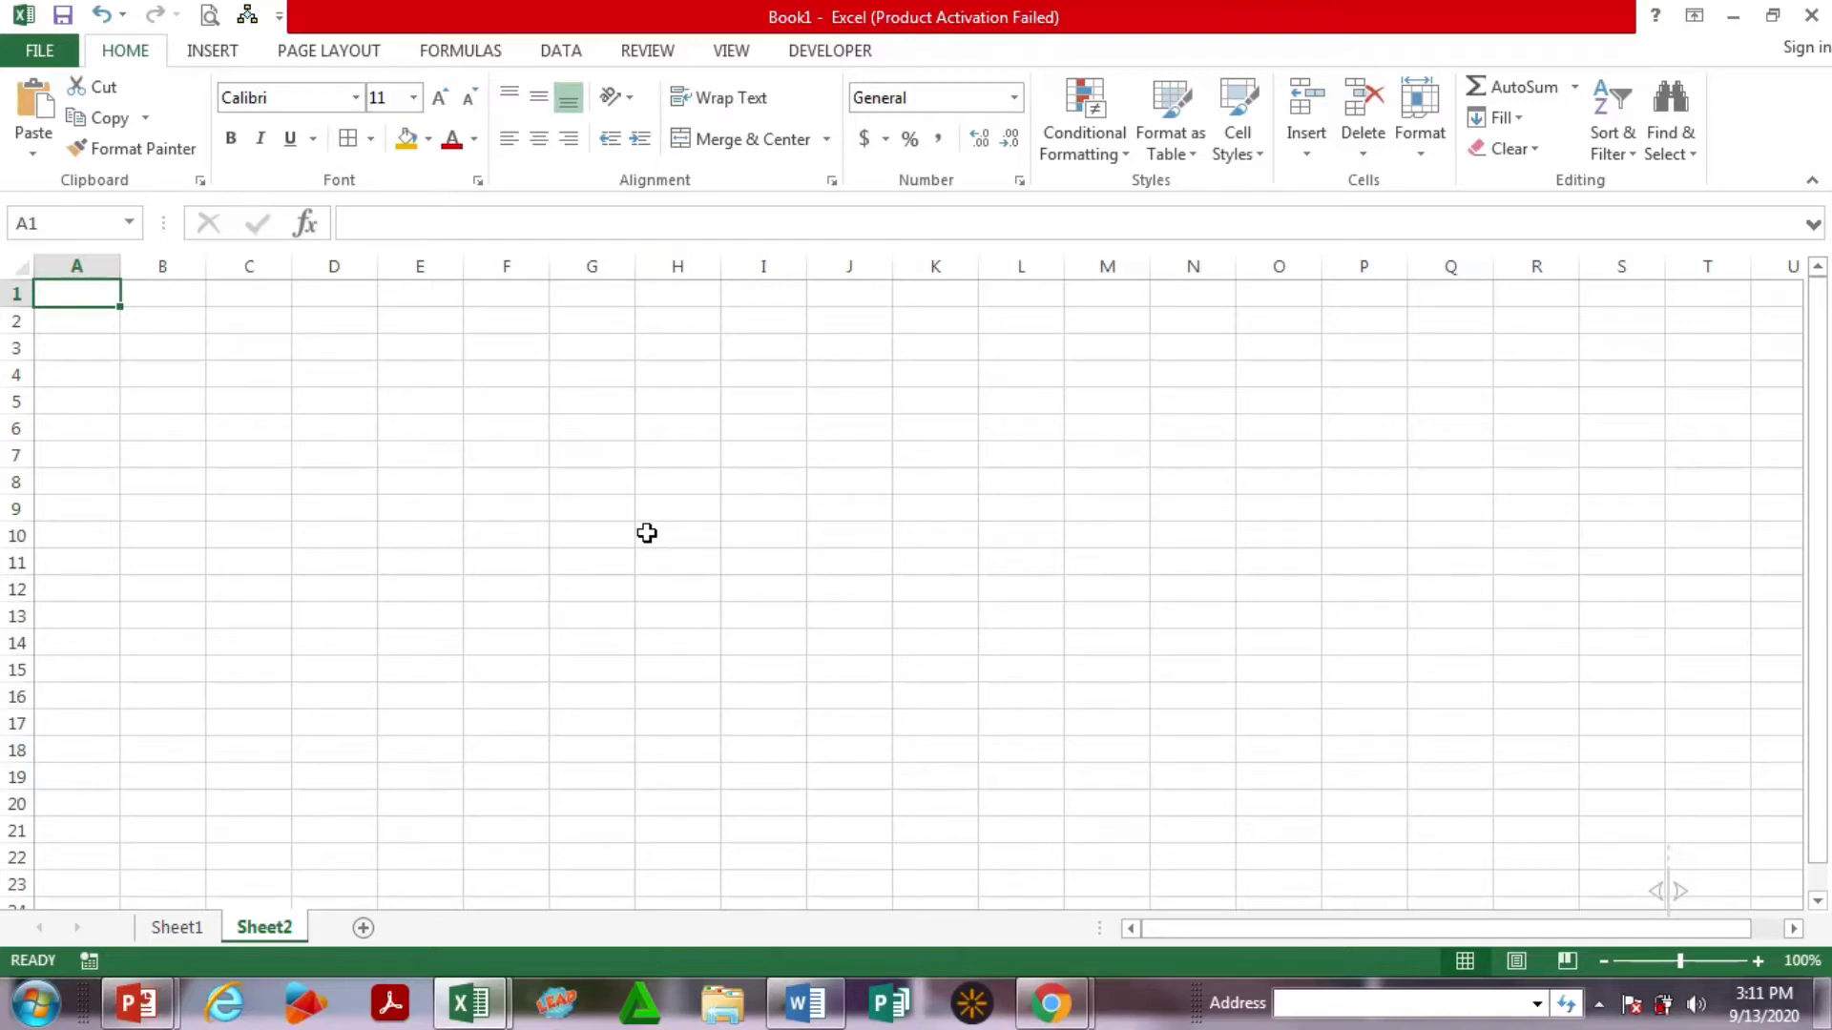
left_click(380, 704)
left_click_drag(84, 294, 1054, 753)
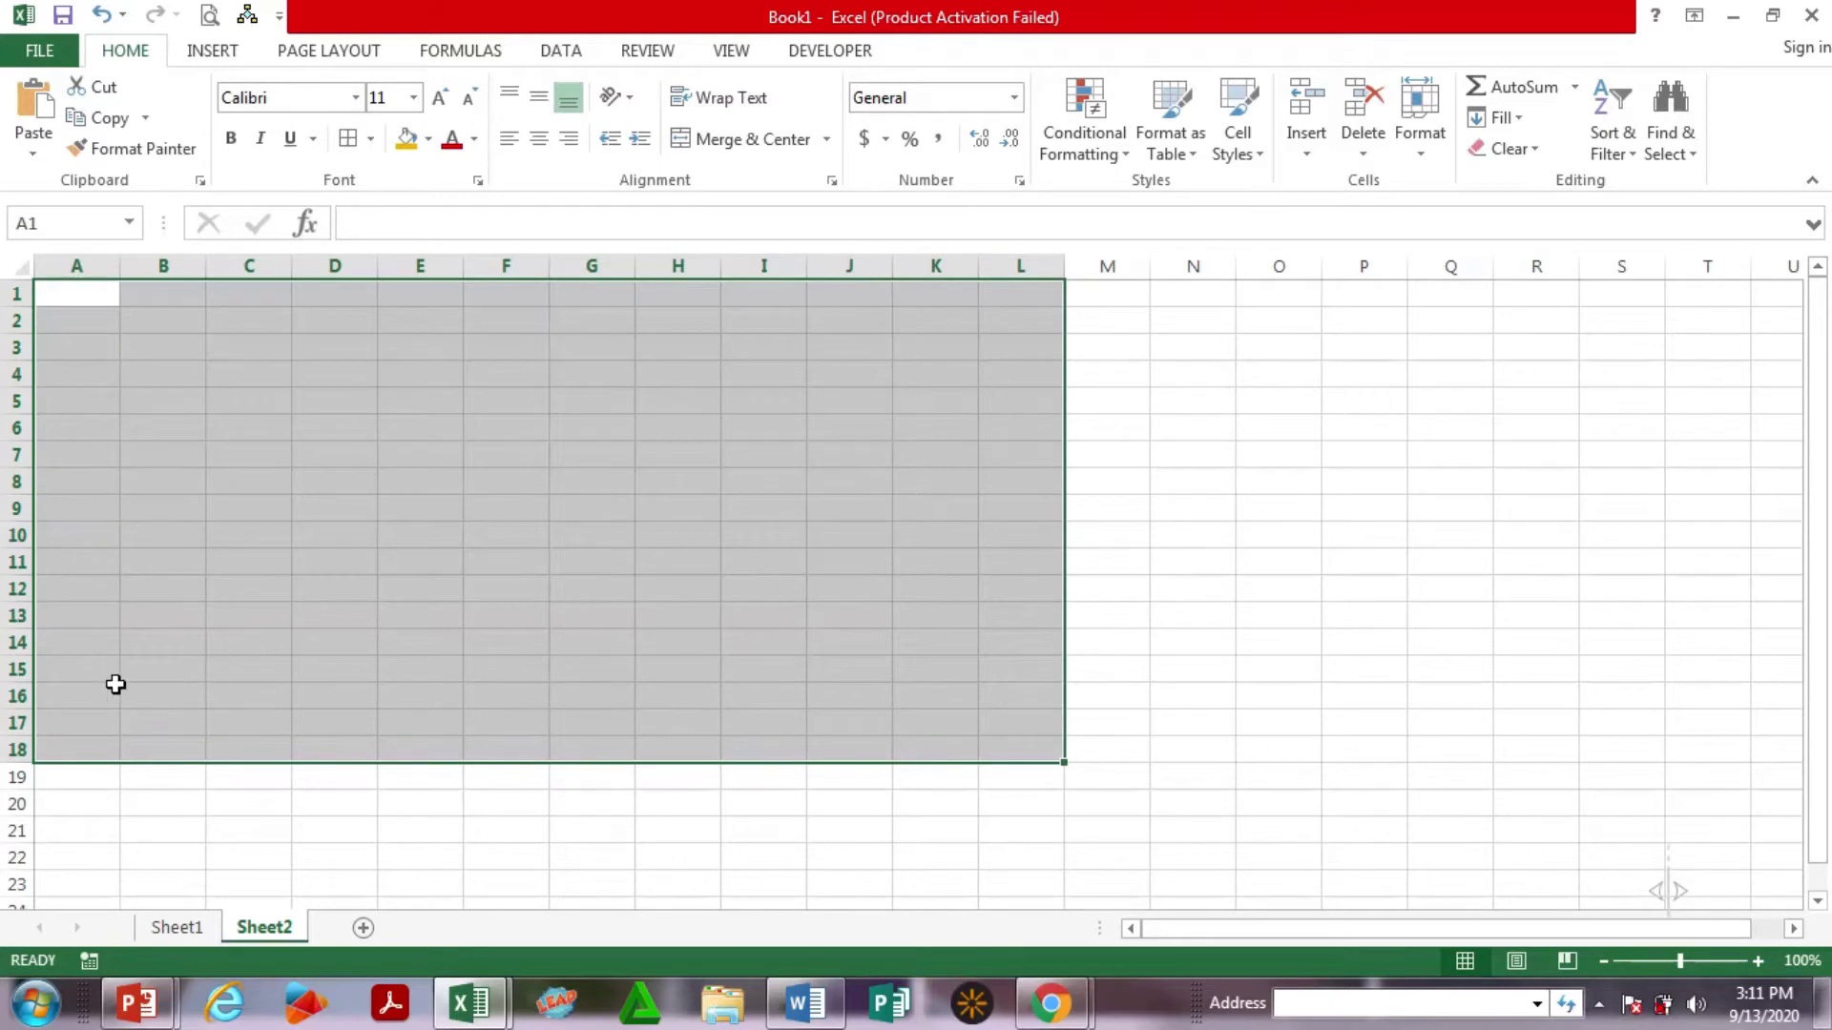
left_click_drag(114, 695, 1107, 727)
left_click_drag(420, 429, 1192, 723)
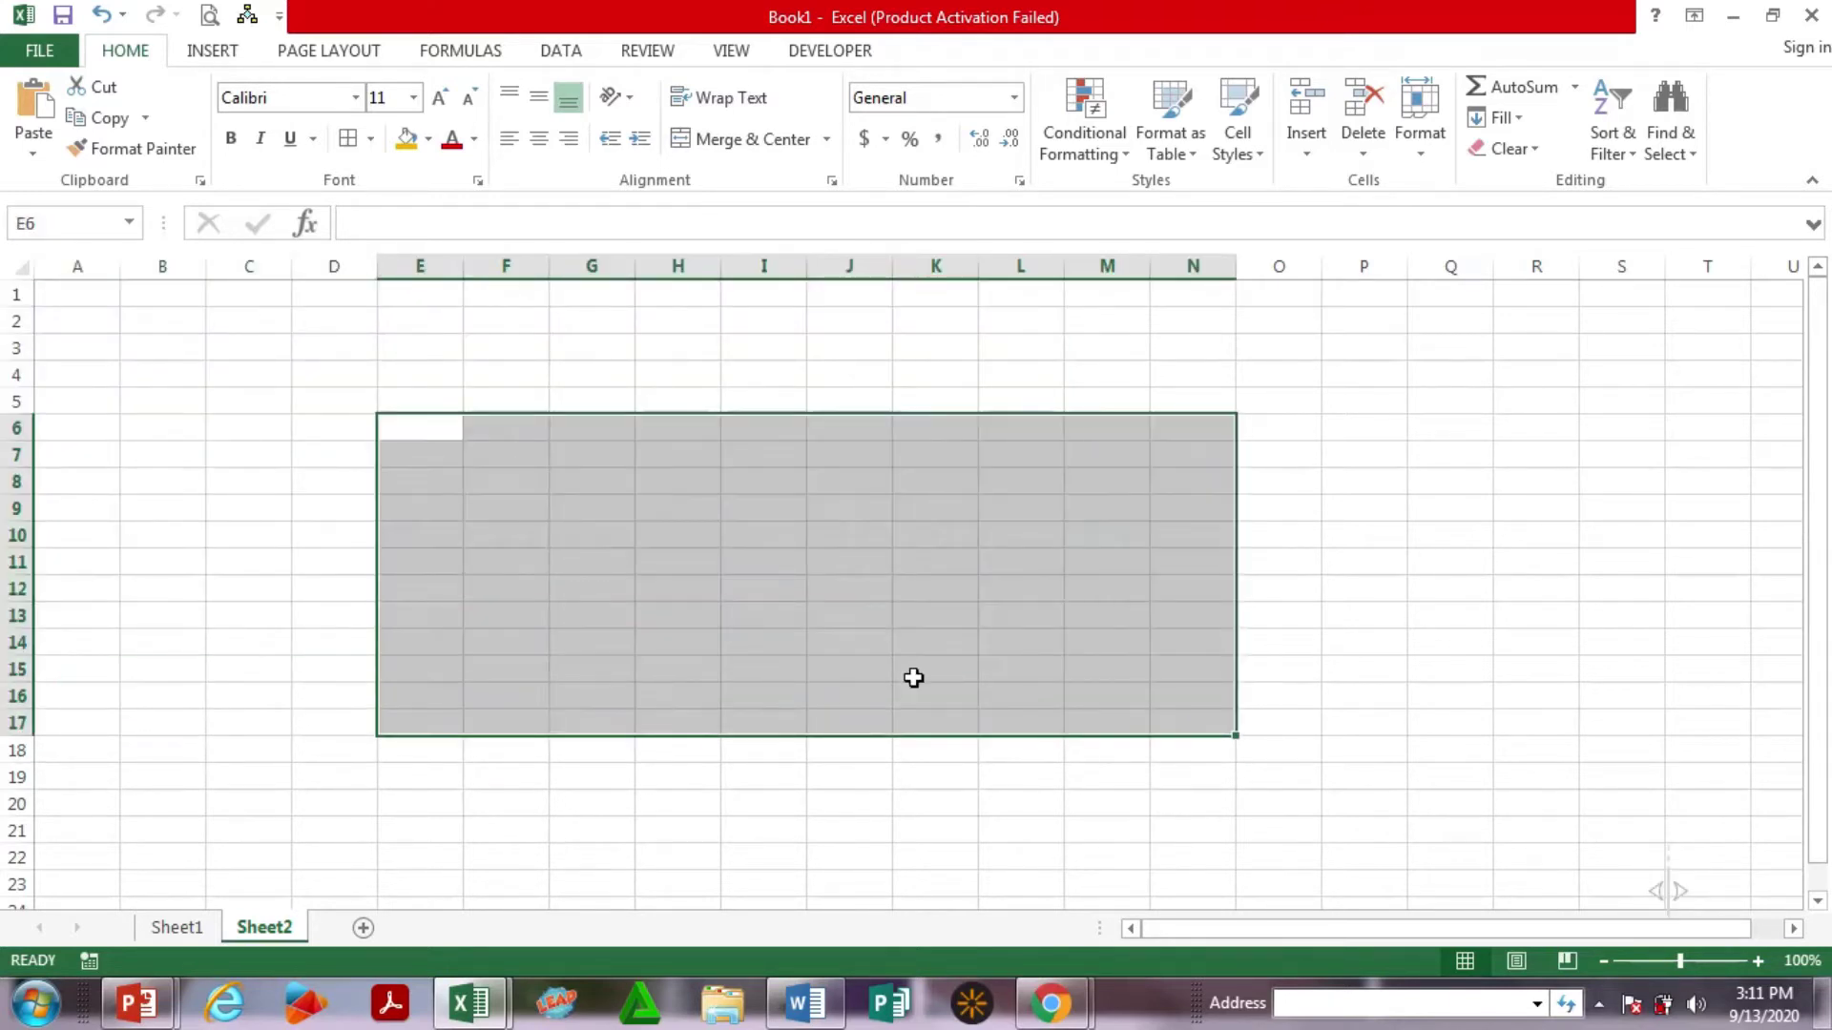
left_click_drag(159, 321, 1564, 539)
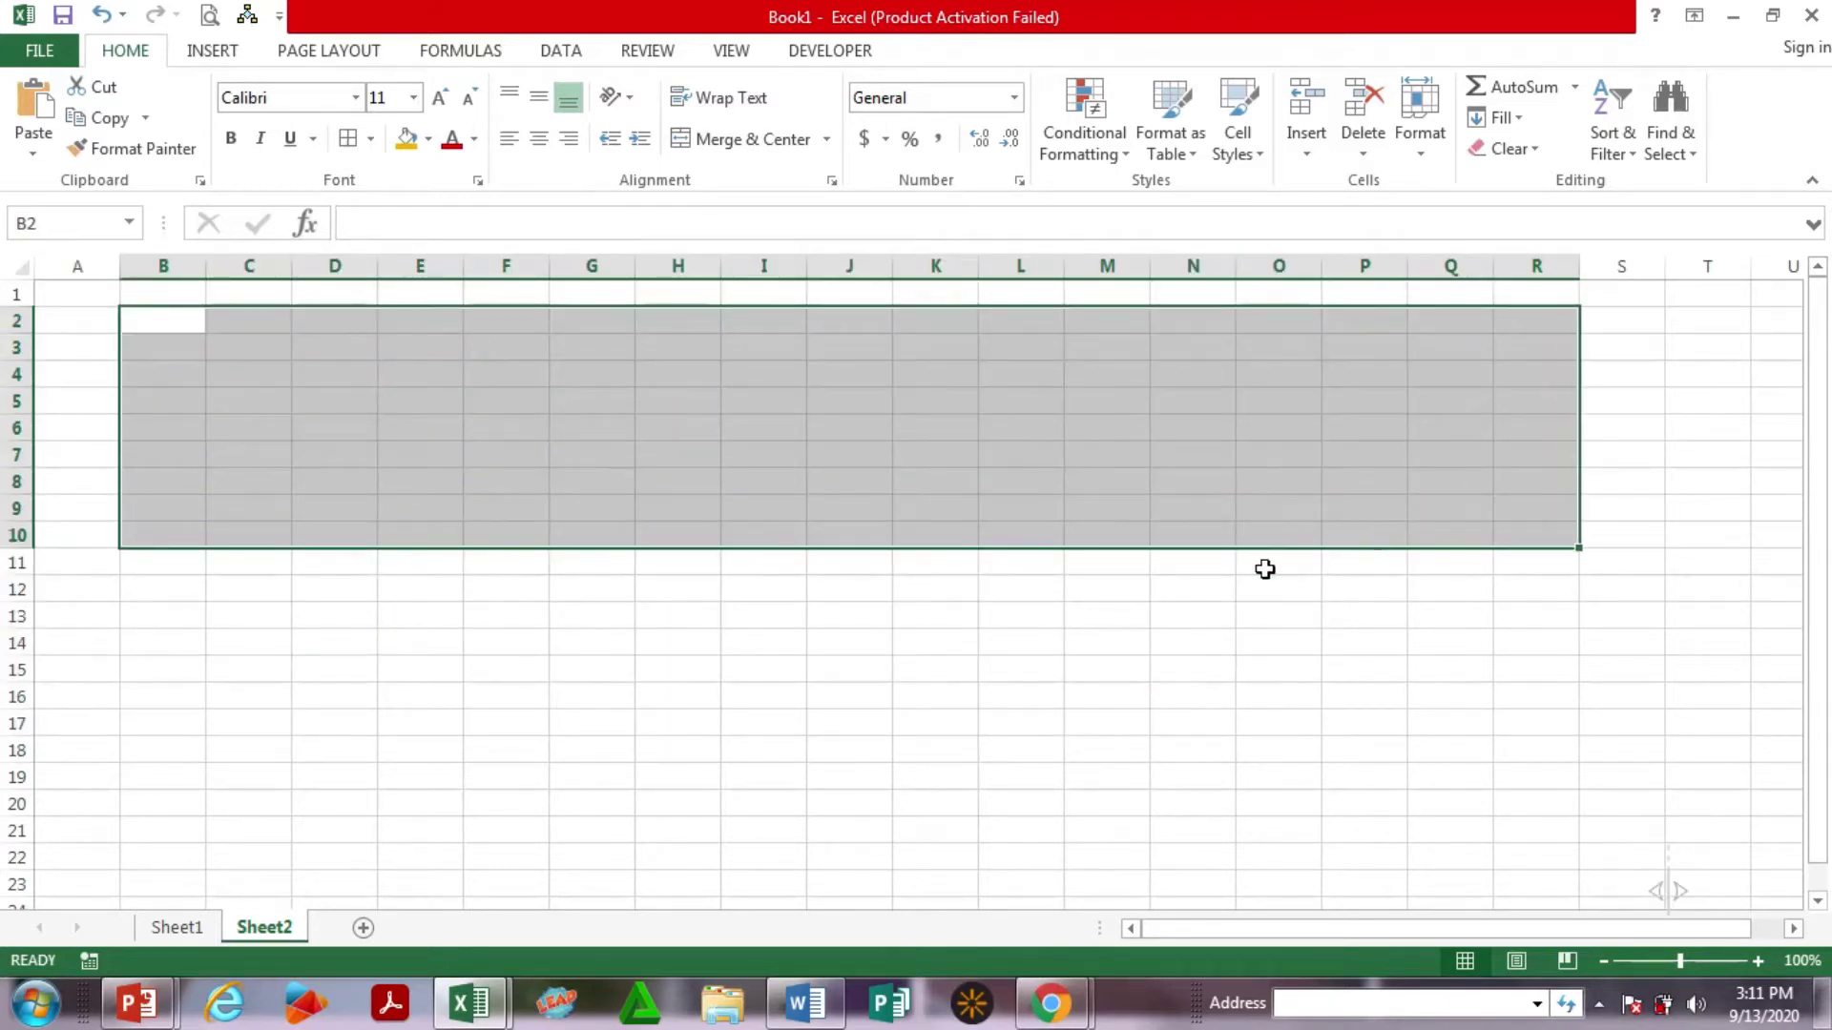
left_click(1021, 616)
left_click_drag(105, 300, 1665, 911)
left_click(746, 661)
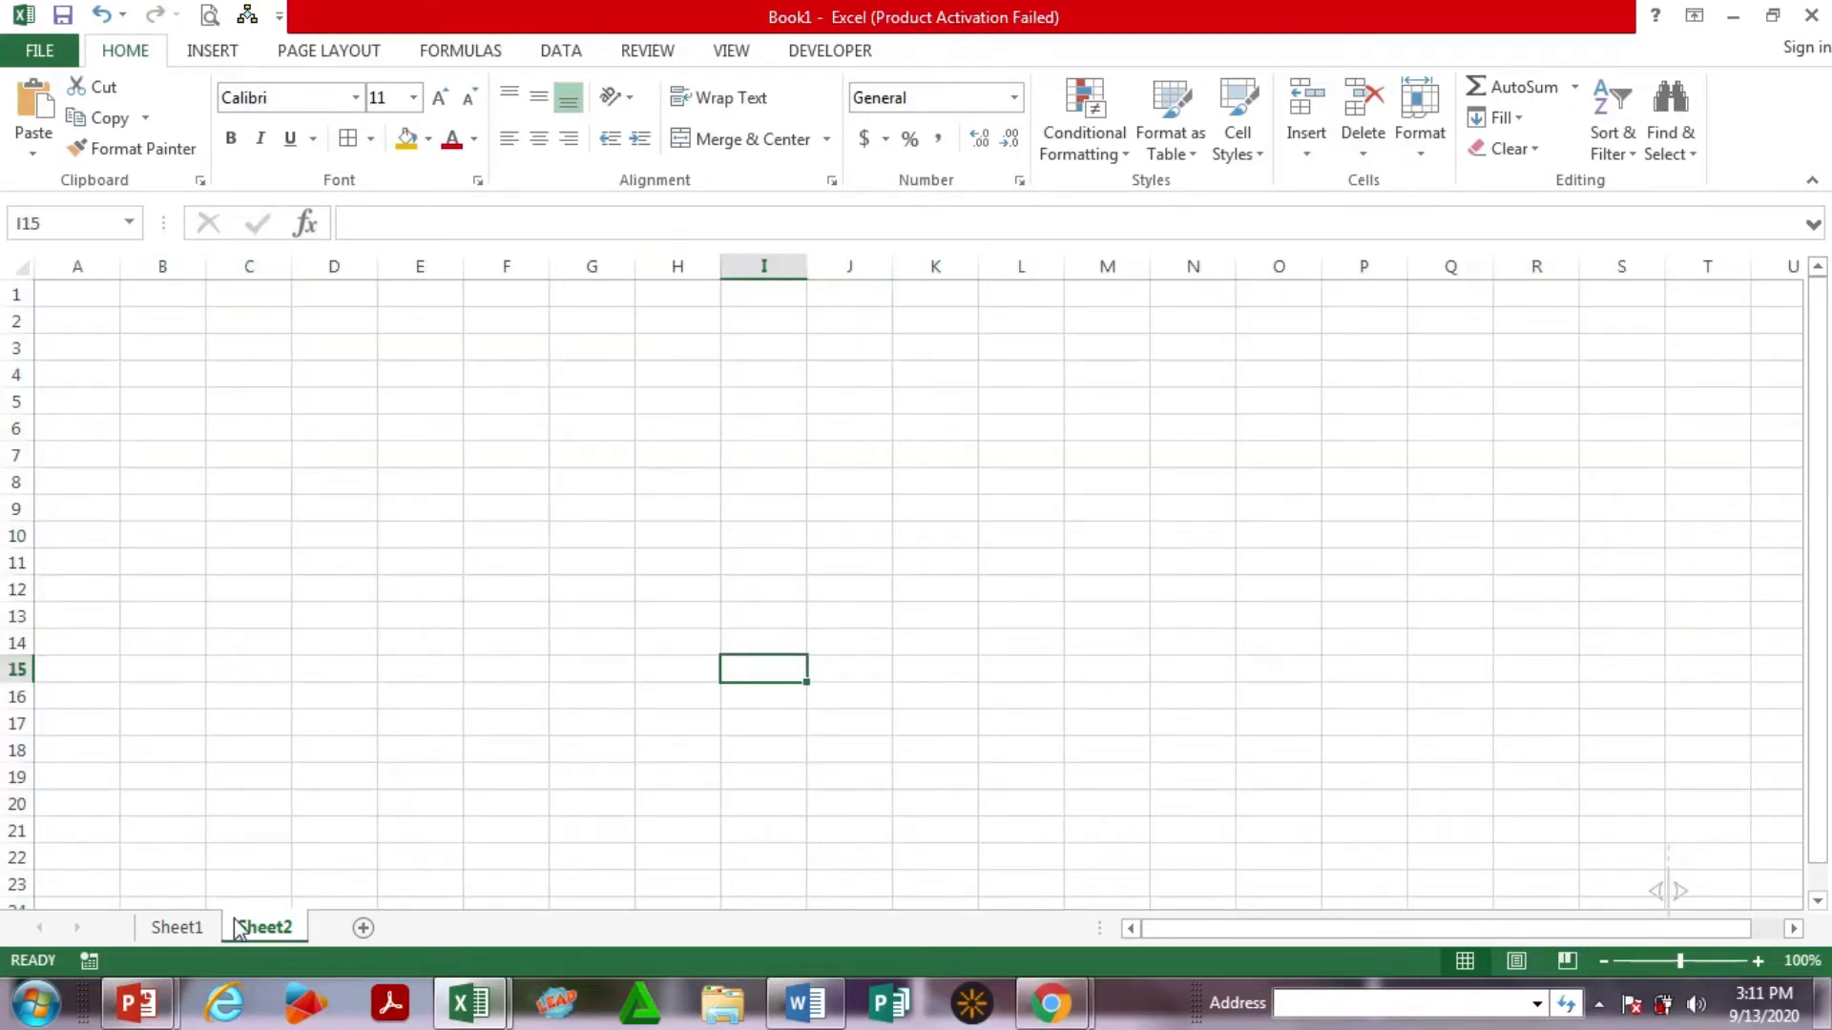
Return to Sheet1 and apply all borders to the Student column, cells A2 to A9.
left_click(173, 940)
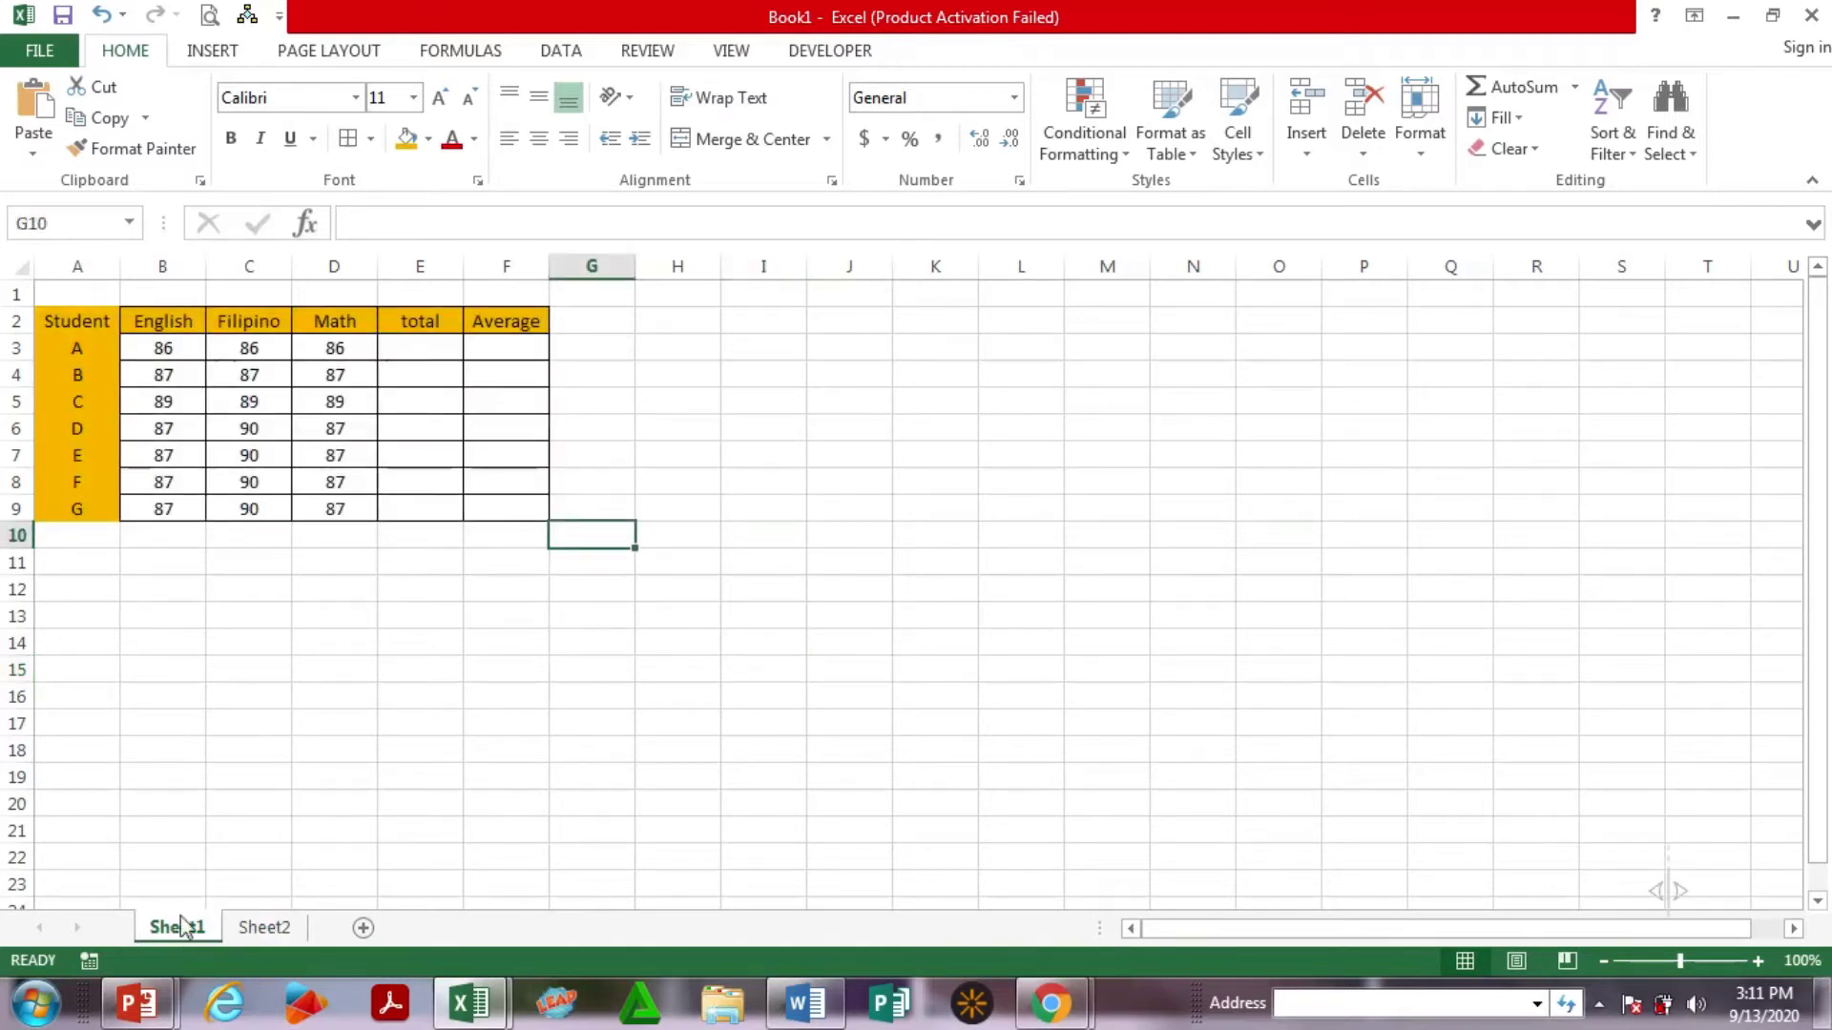
left_click(281, 725)
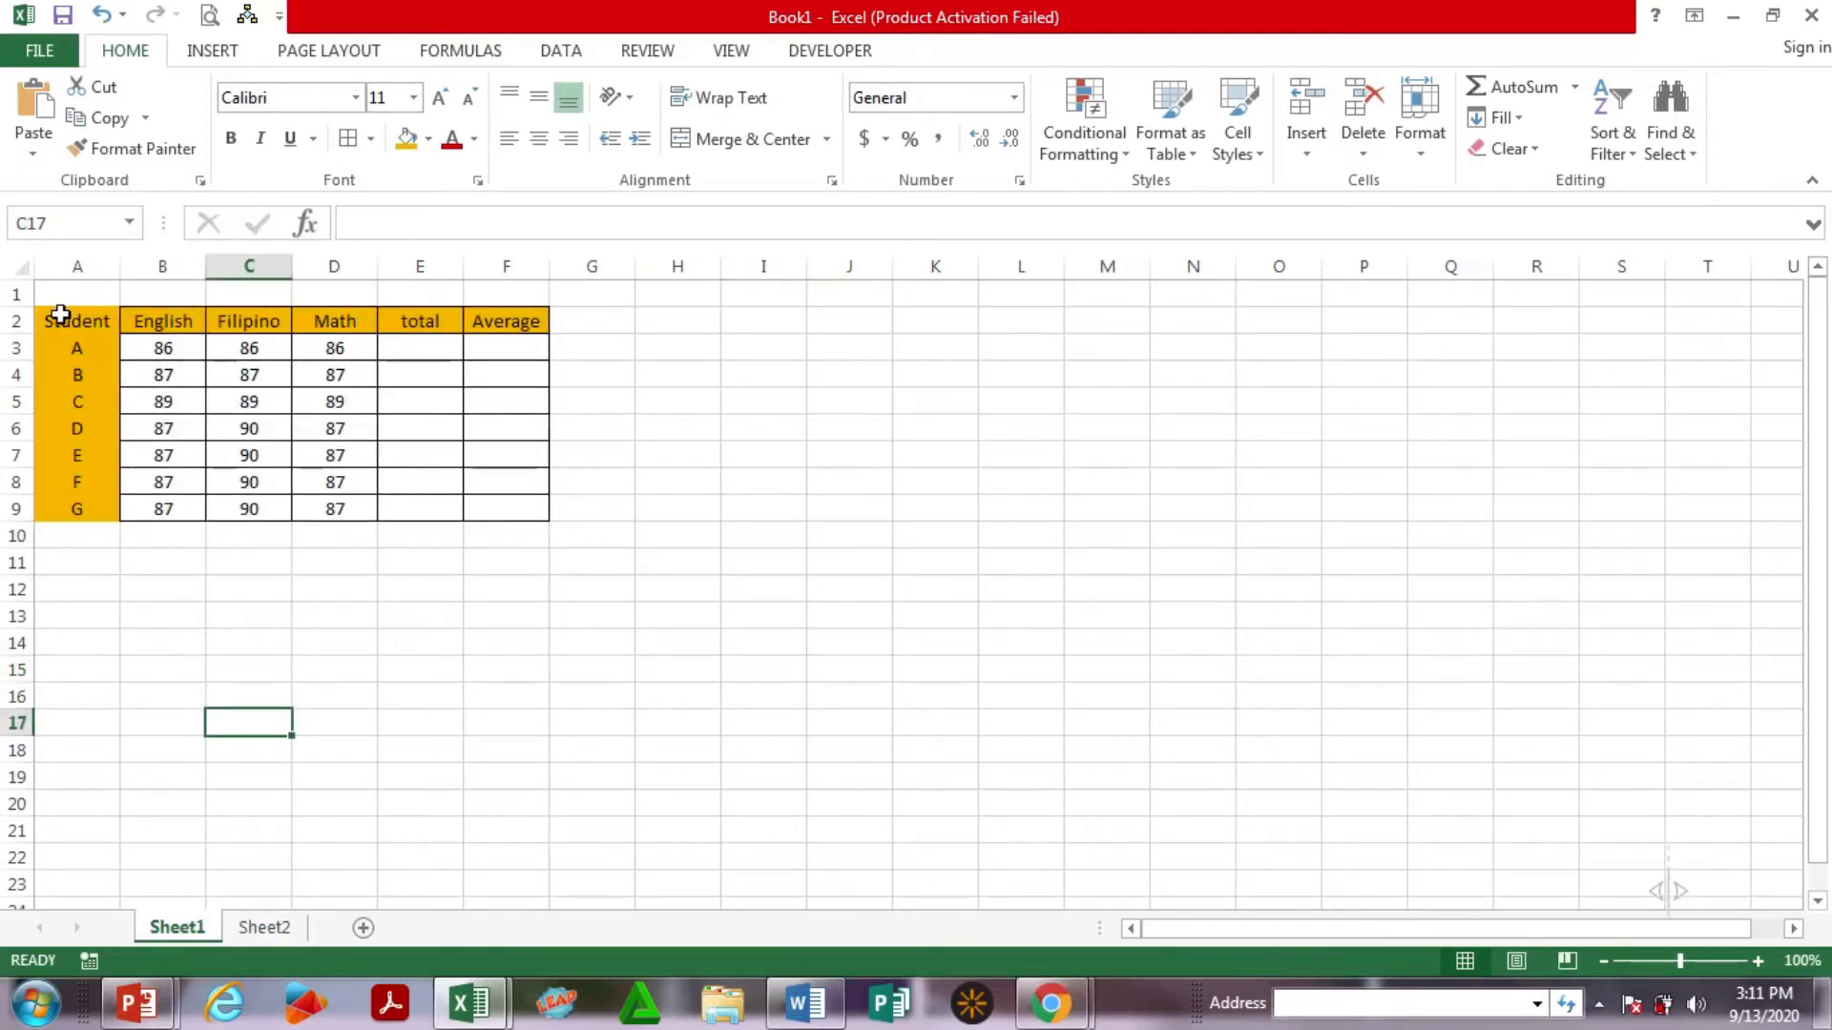
left_click_drag(57, 315, 77, 509)
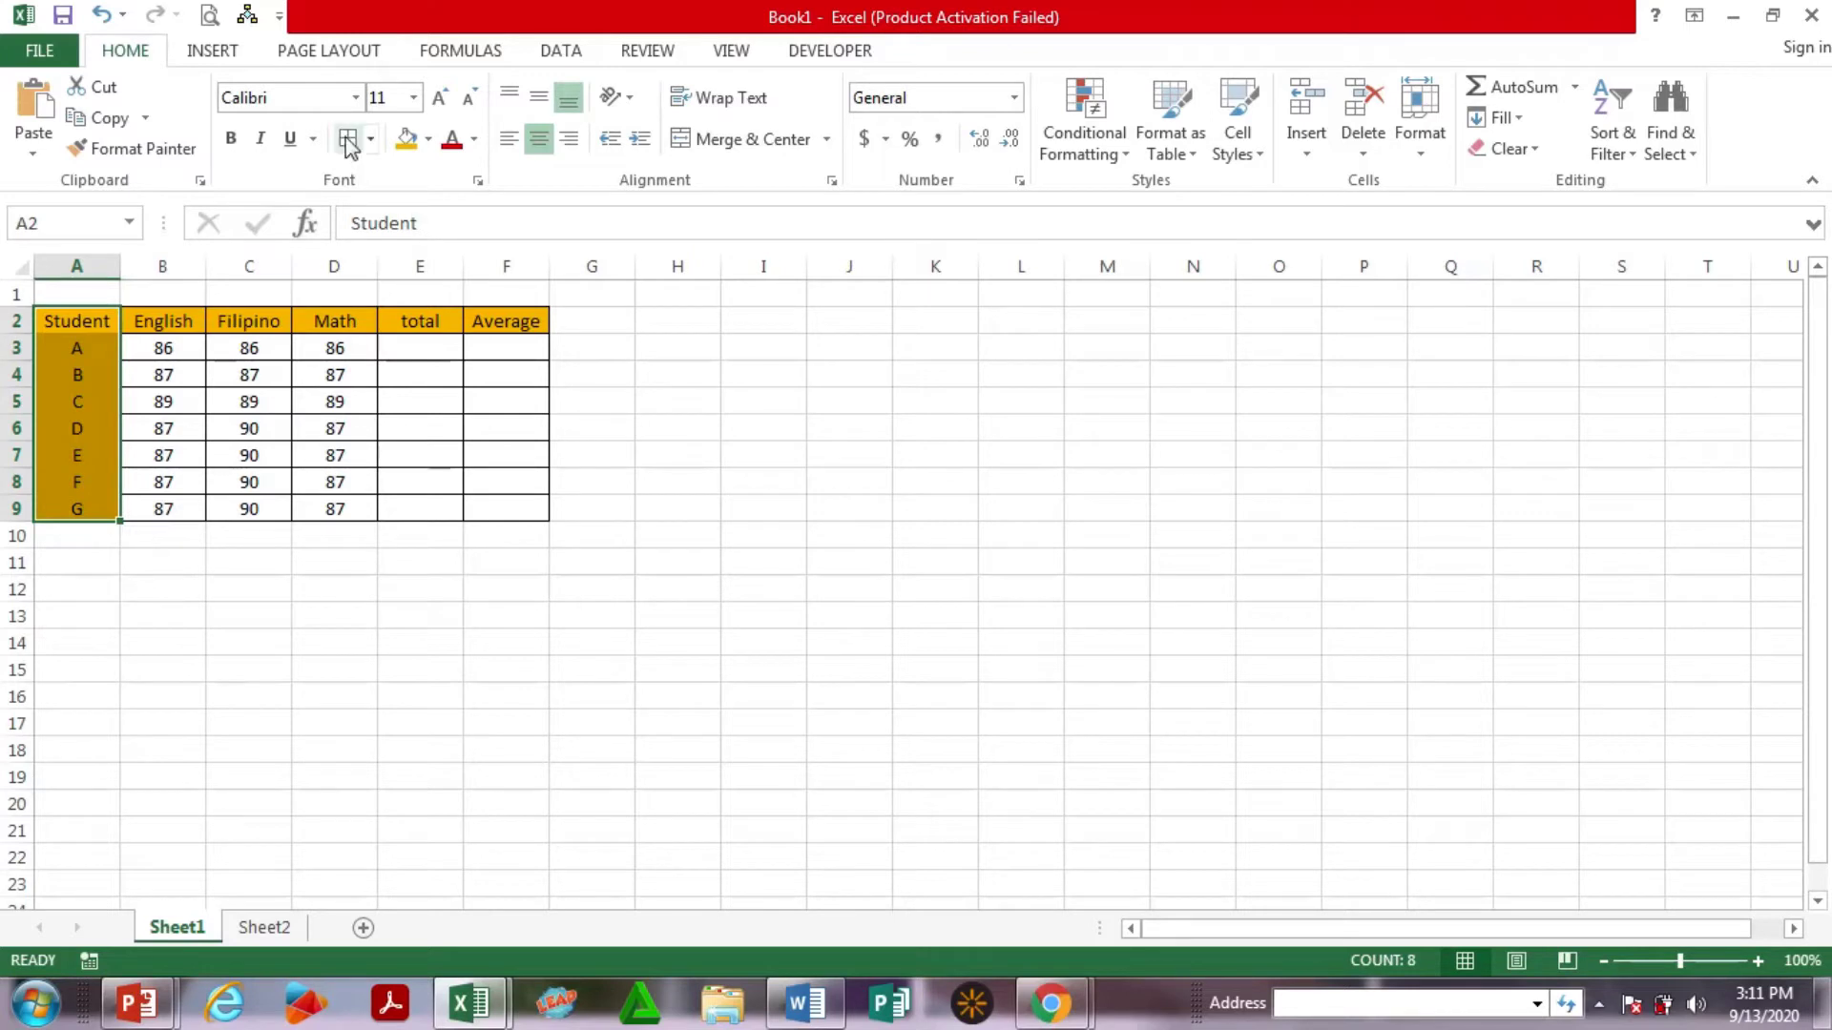
left_click(910, 429)
left_click(156, 370)
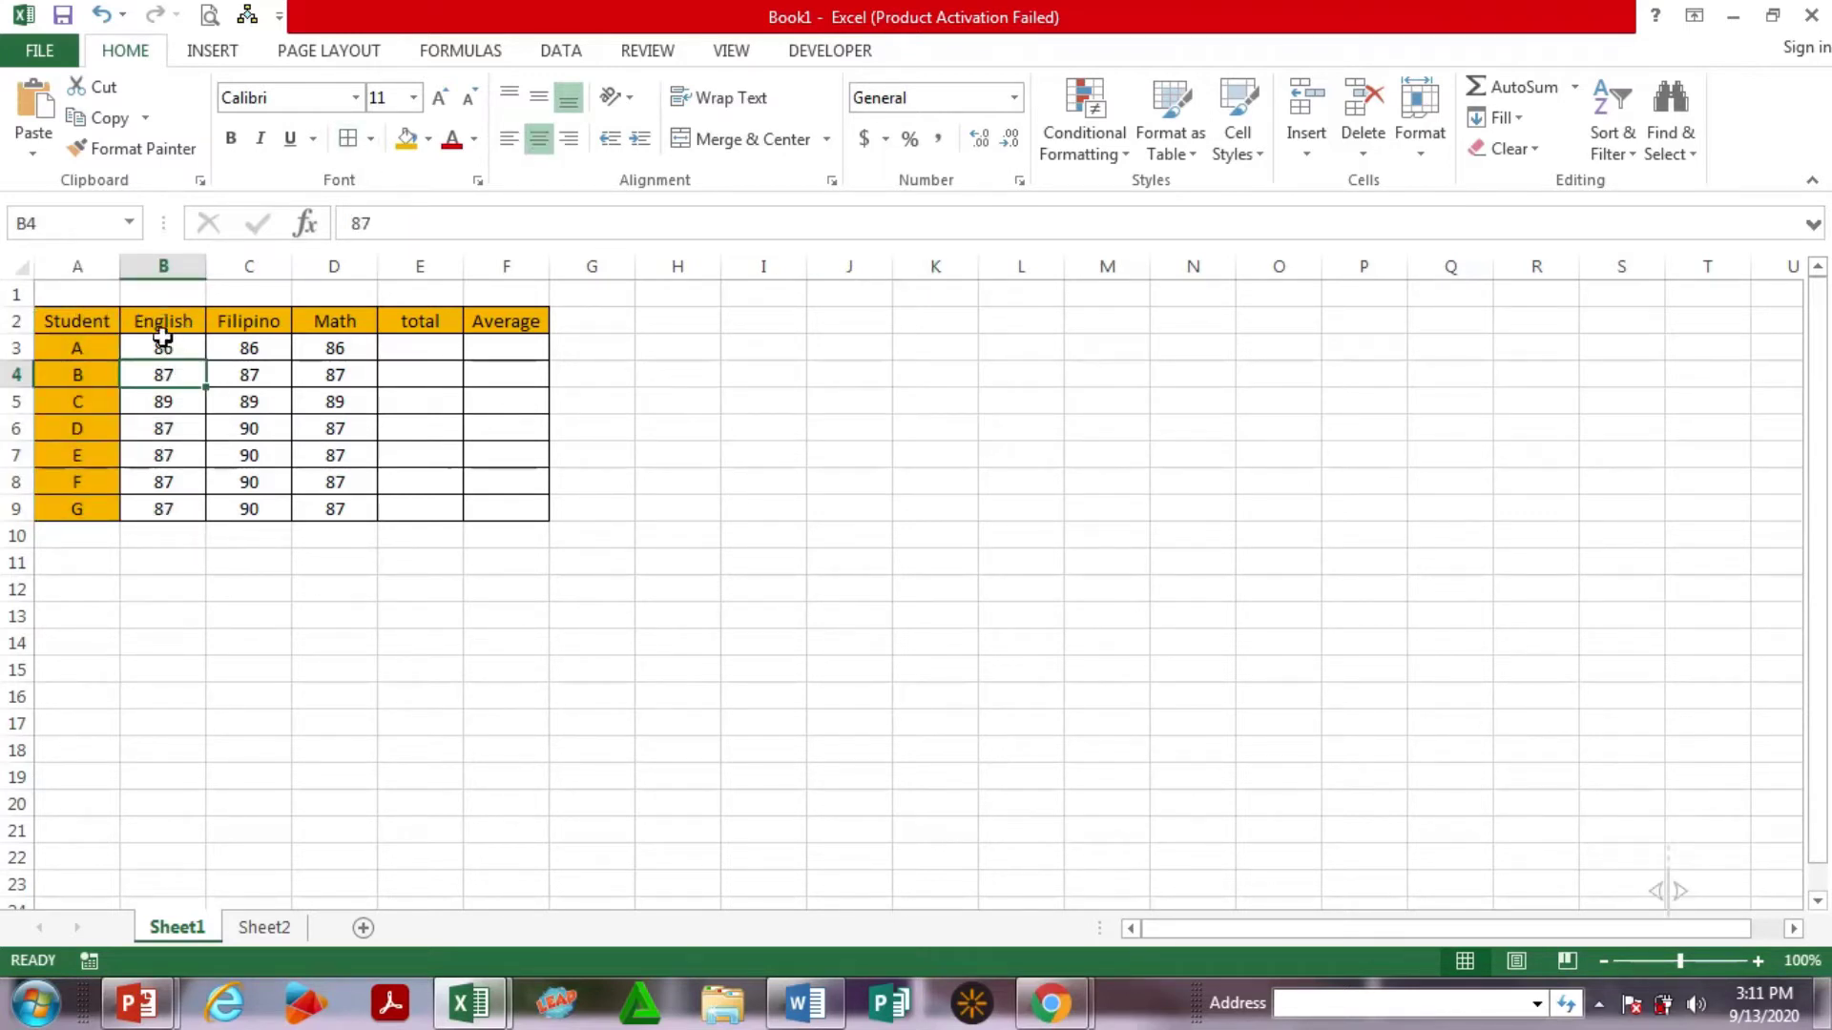
Examine the table's header cells from Student to Average and the students' subject scores.
left_click(86, 321)
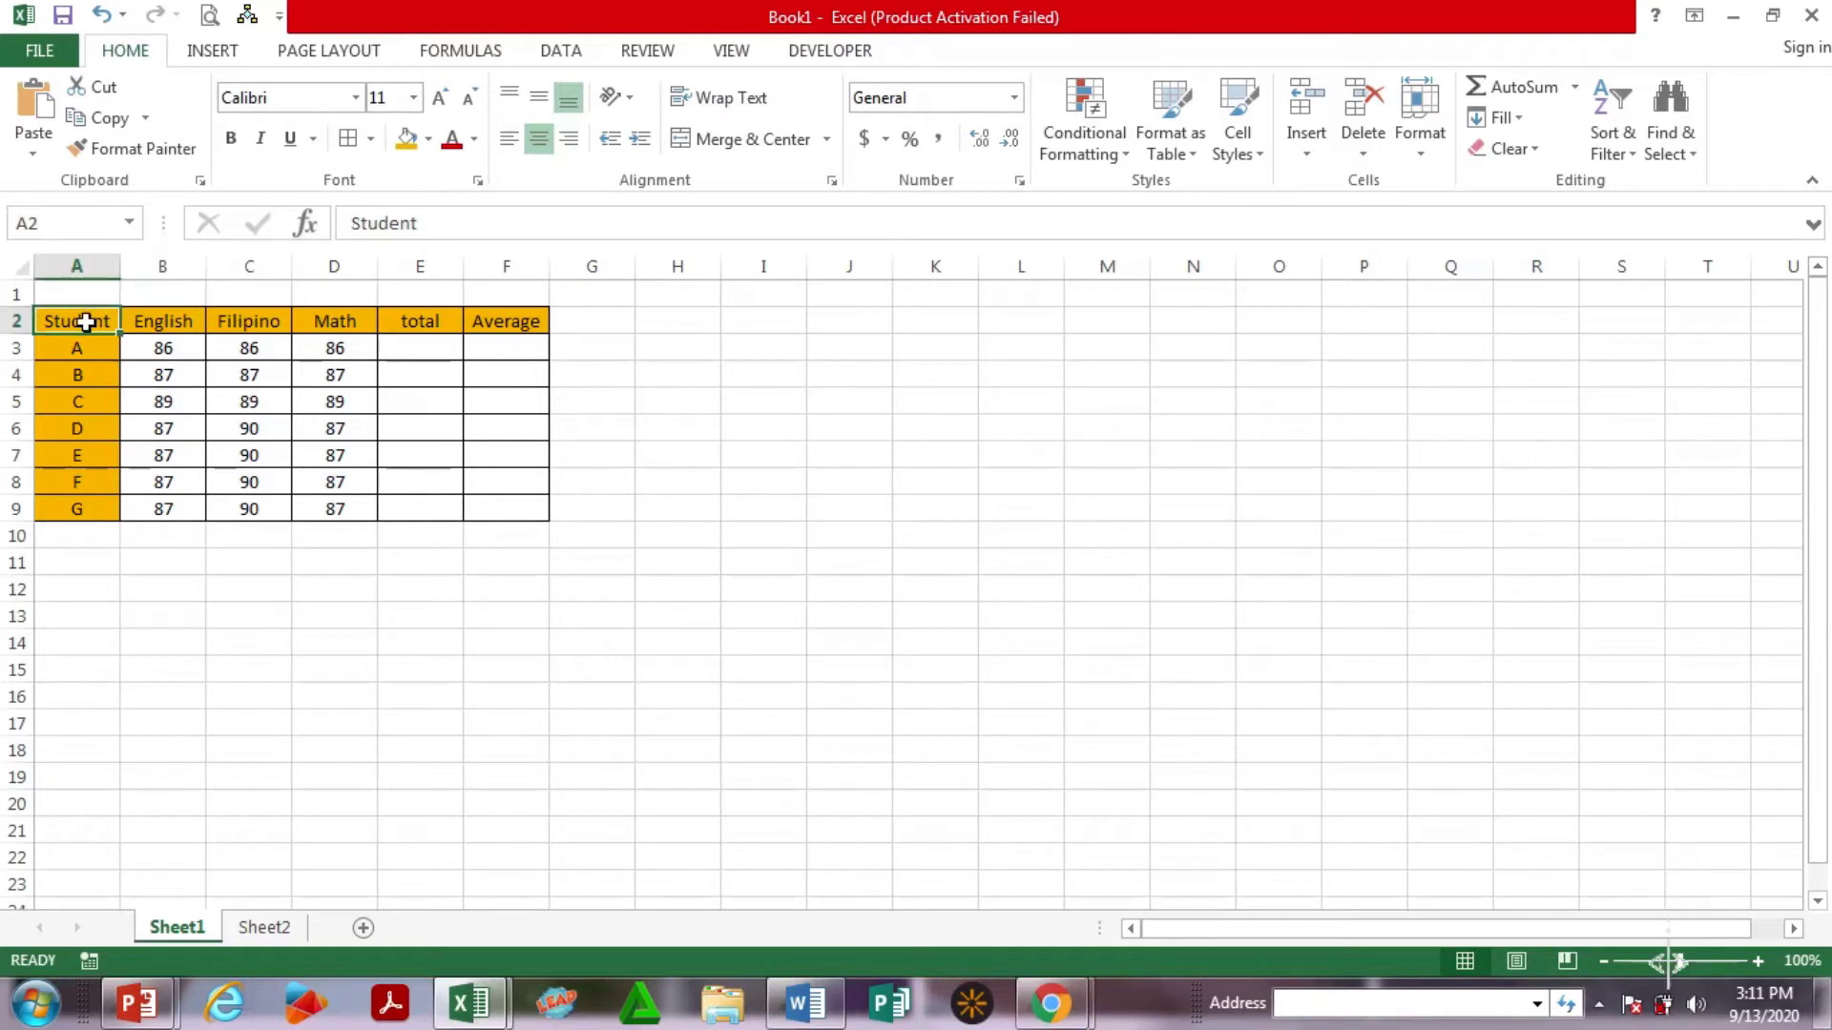
left_click(150, 321)
left_click(248, 321)
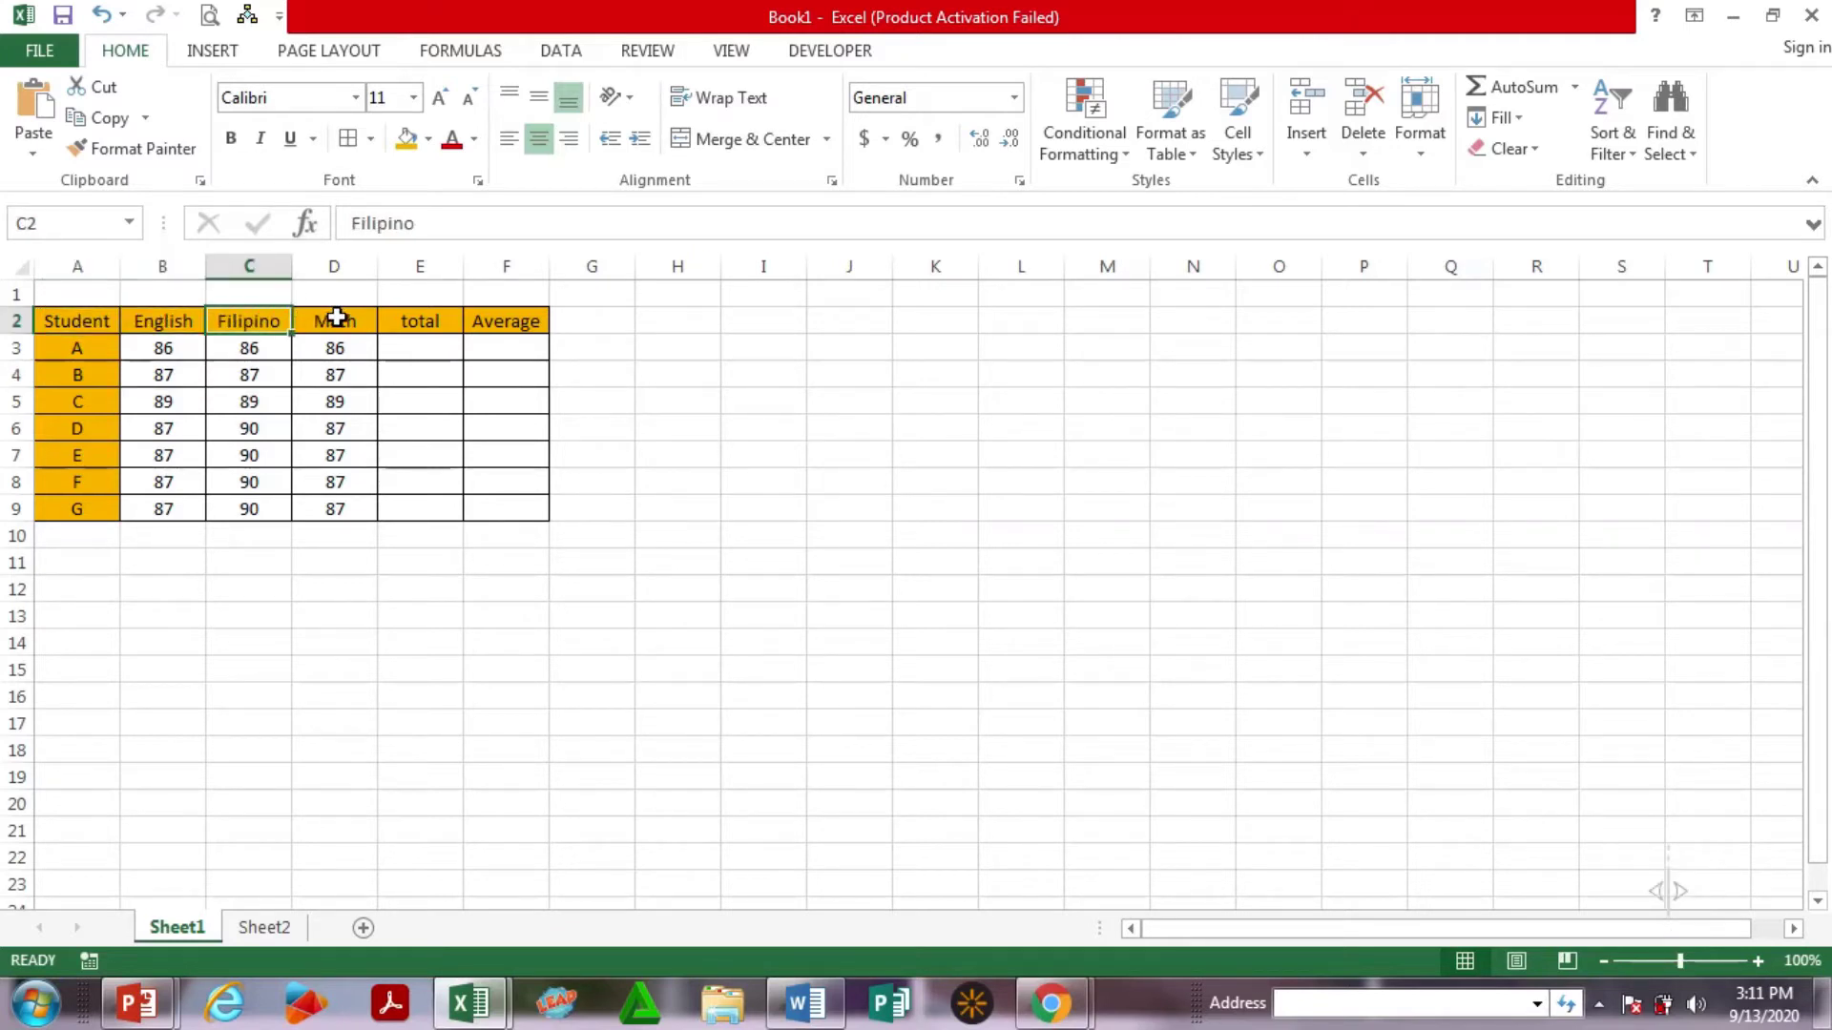
left_click(336, 317)
left_click(422, 319)
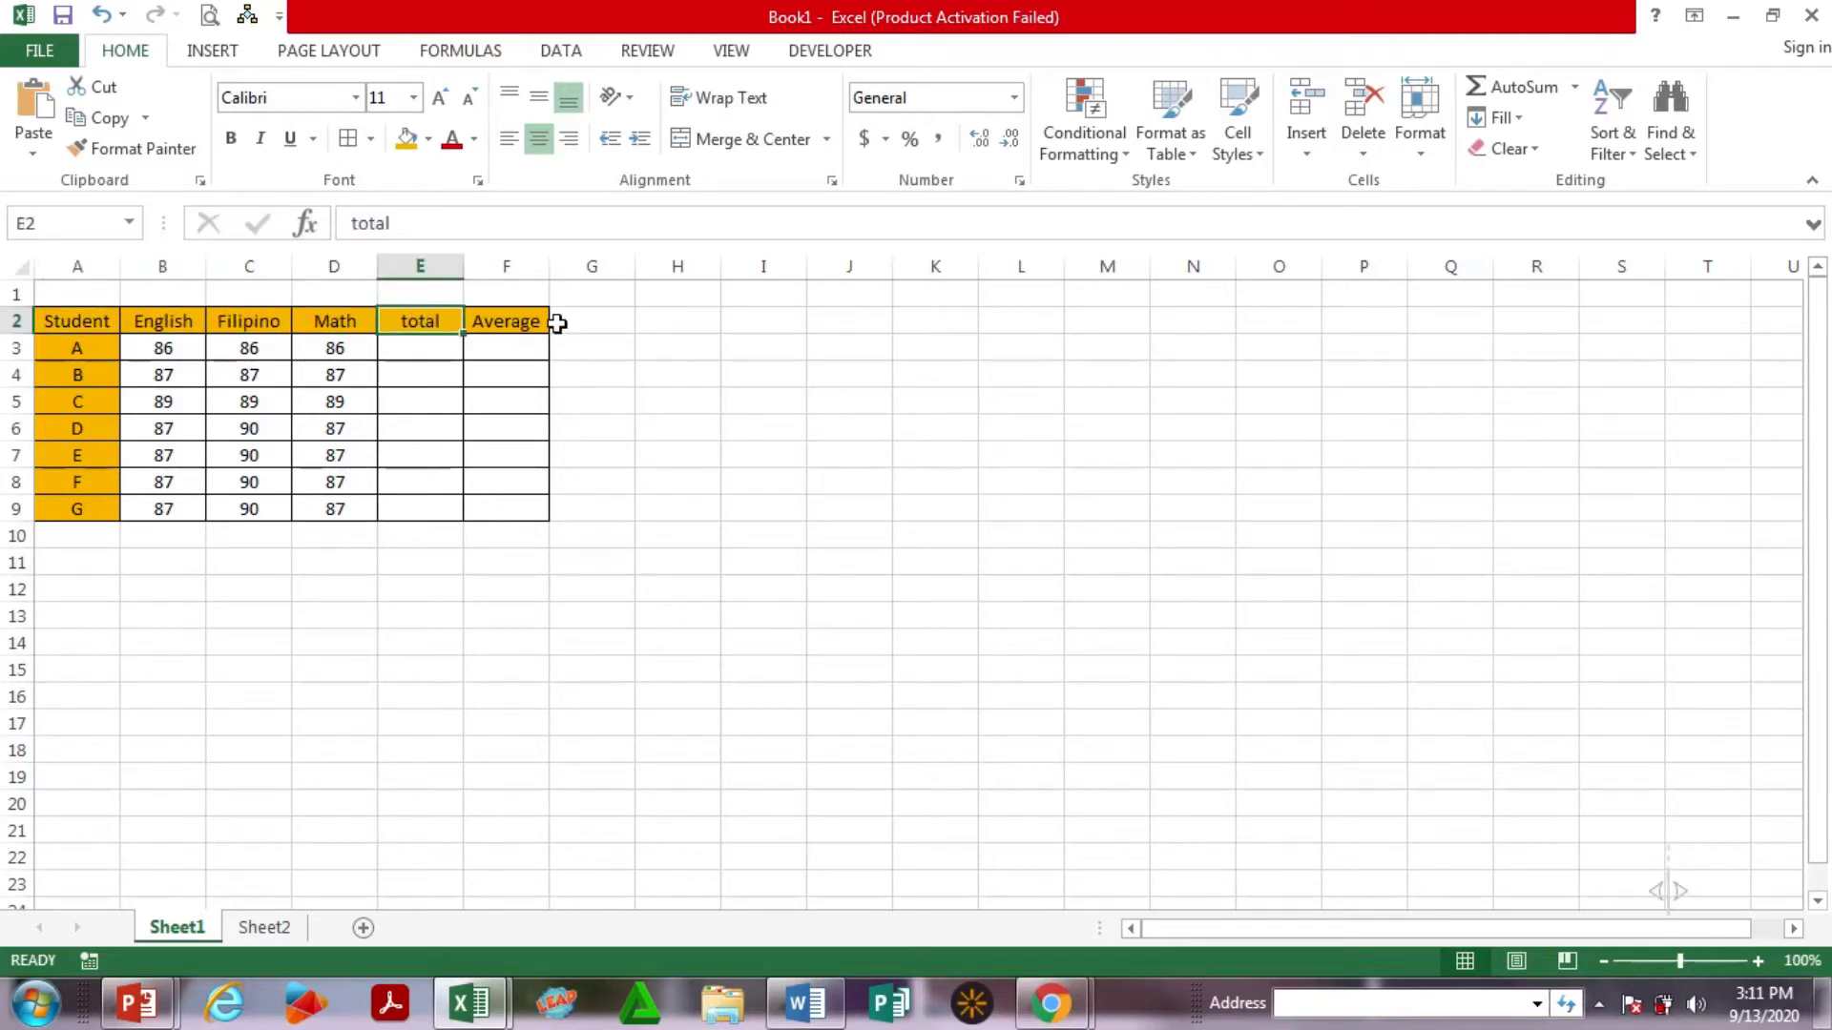
left_click(511, 321)
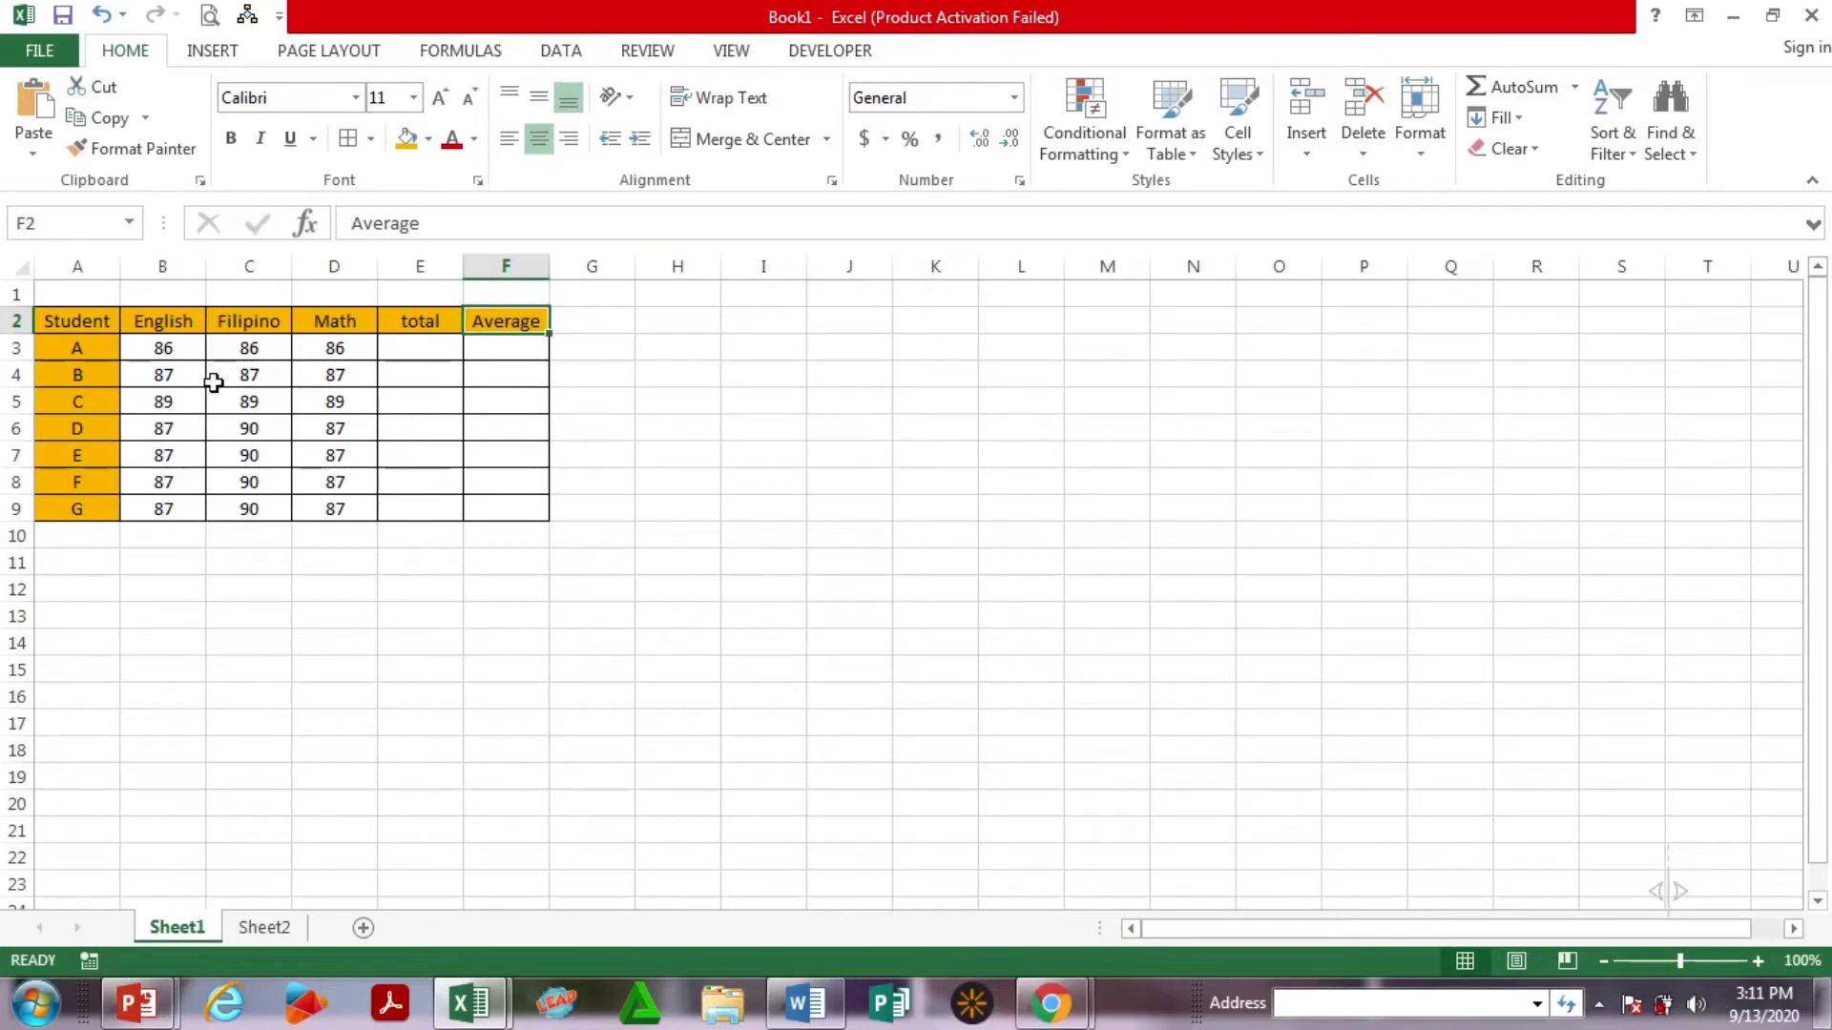
left_click_drag(168, 351, 169, 507)
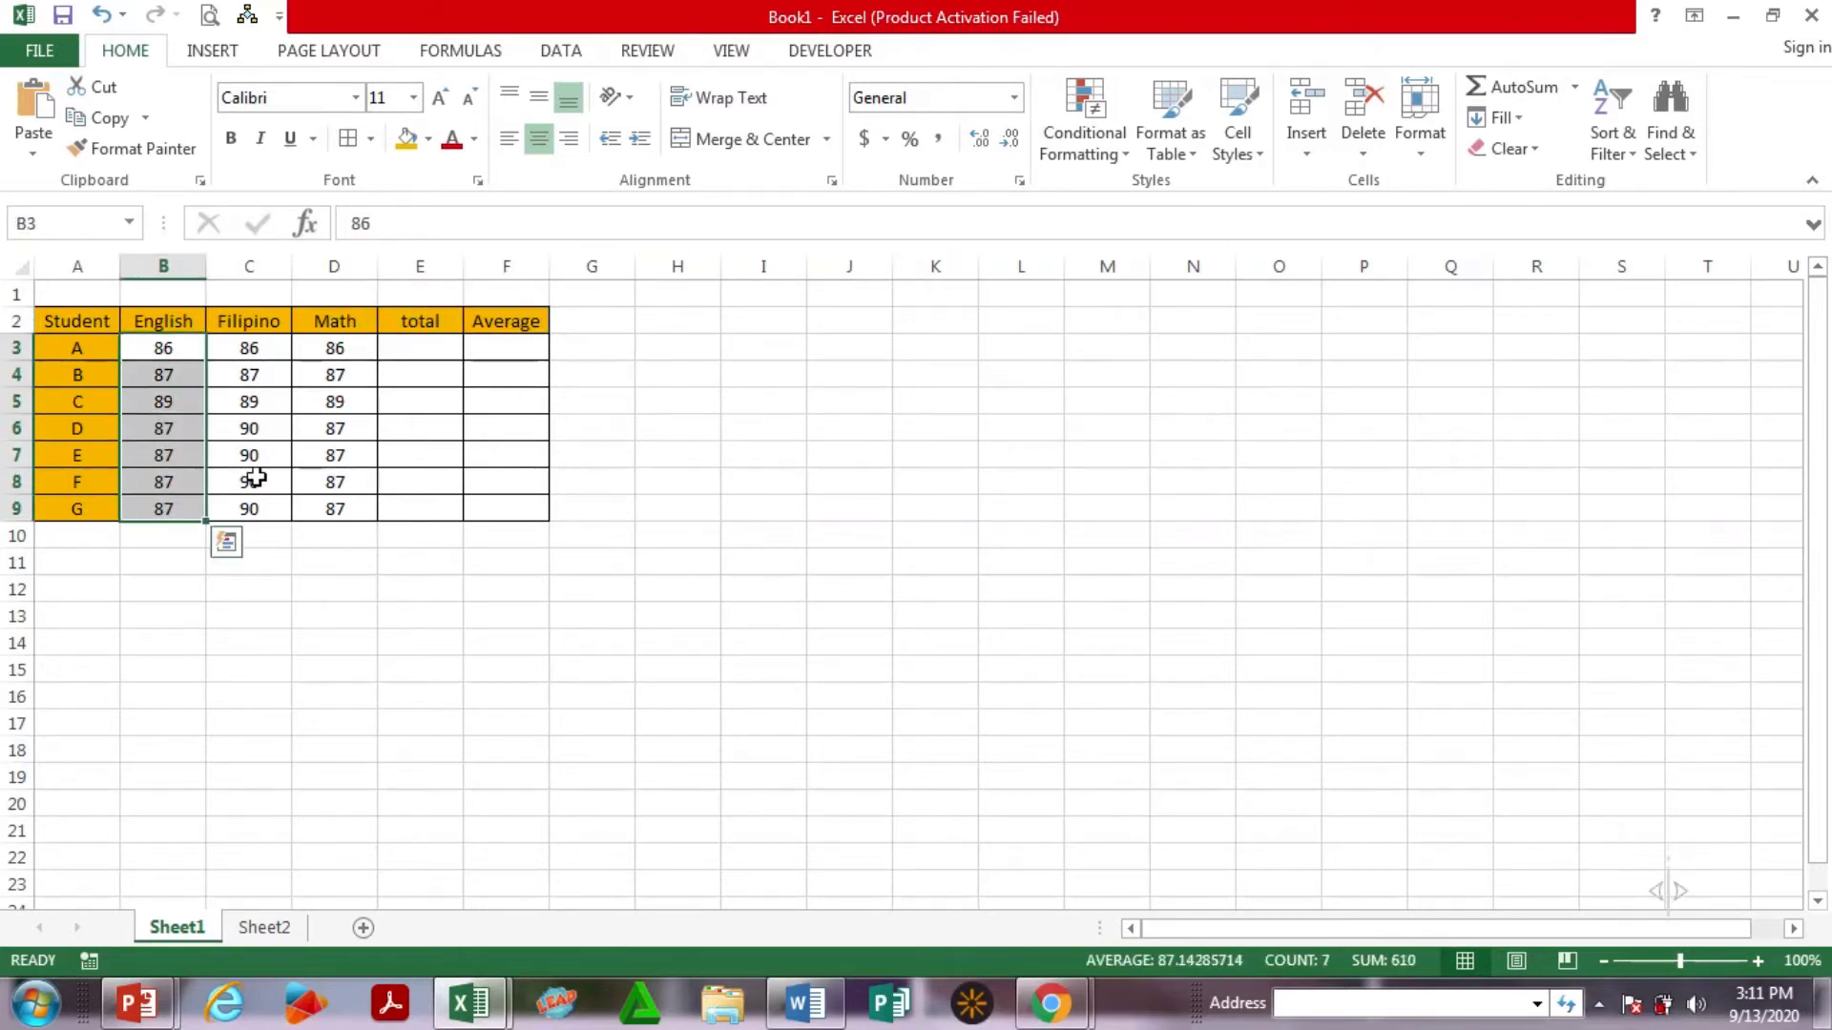
left_click(341, 457)
left_click(795, 394)
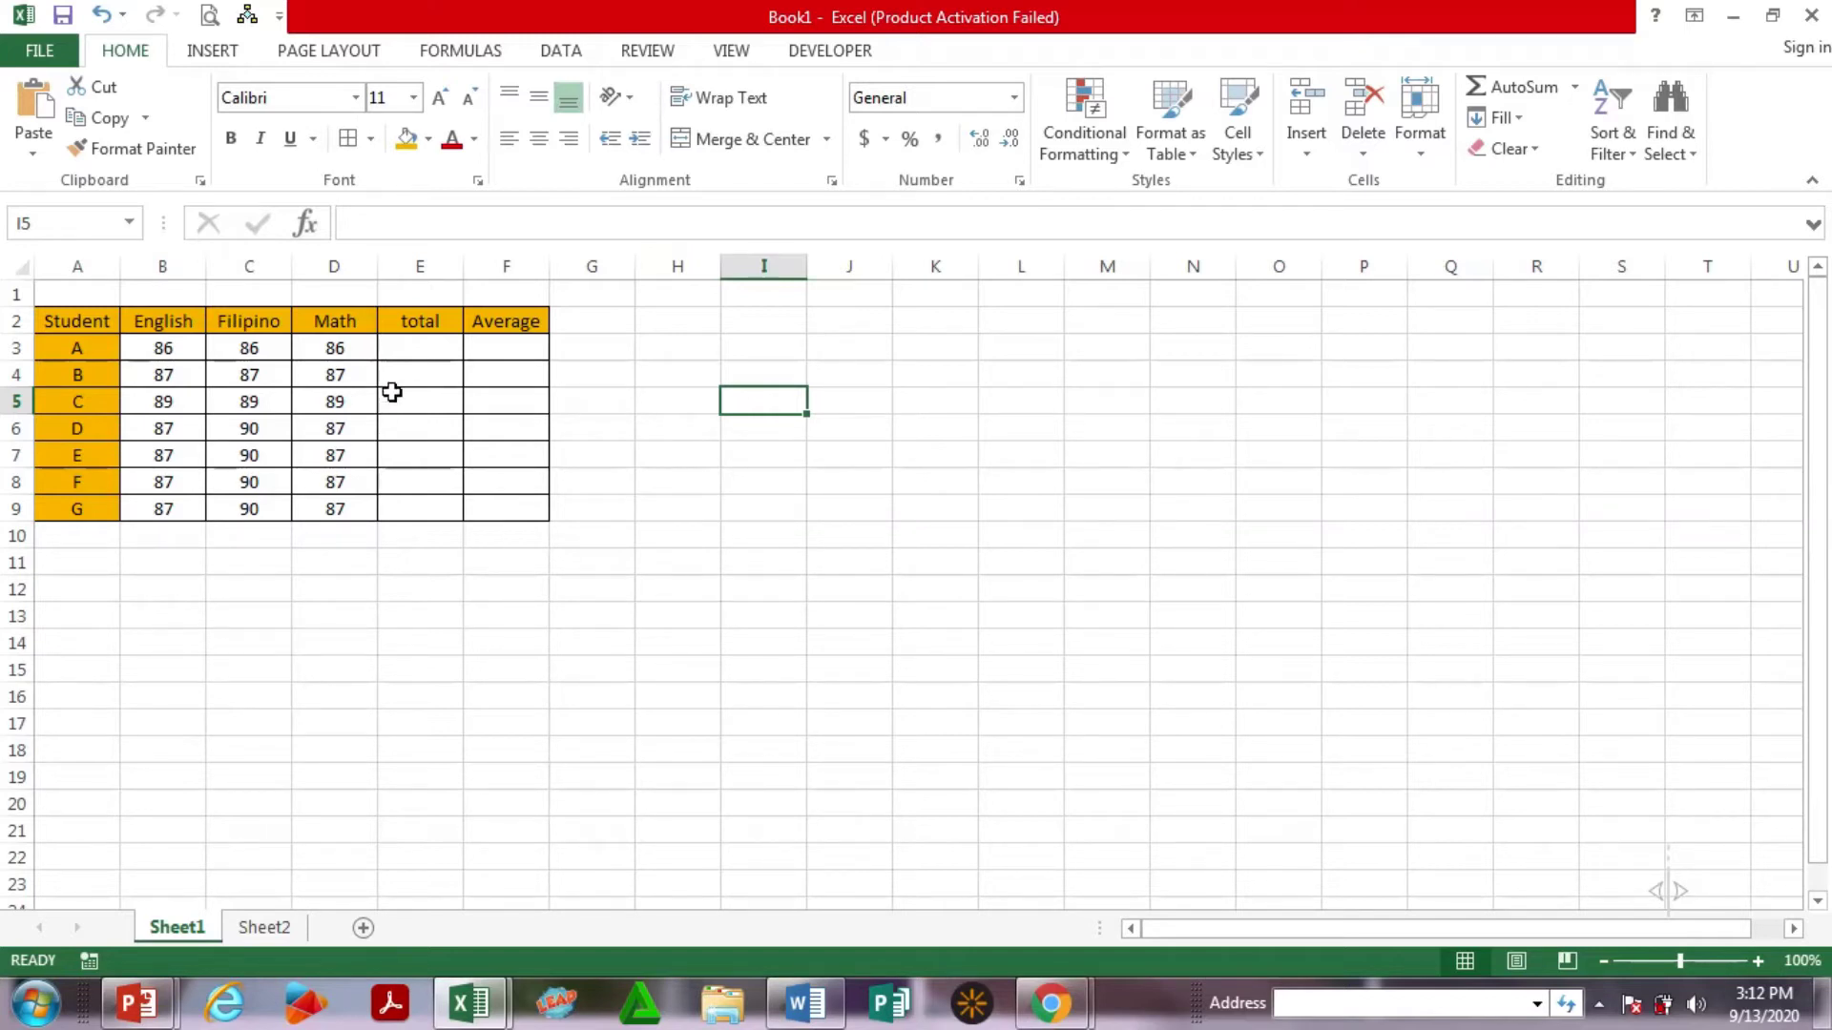
left_click(424, 348)
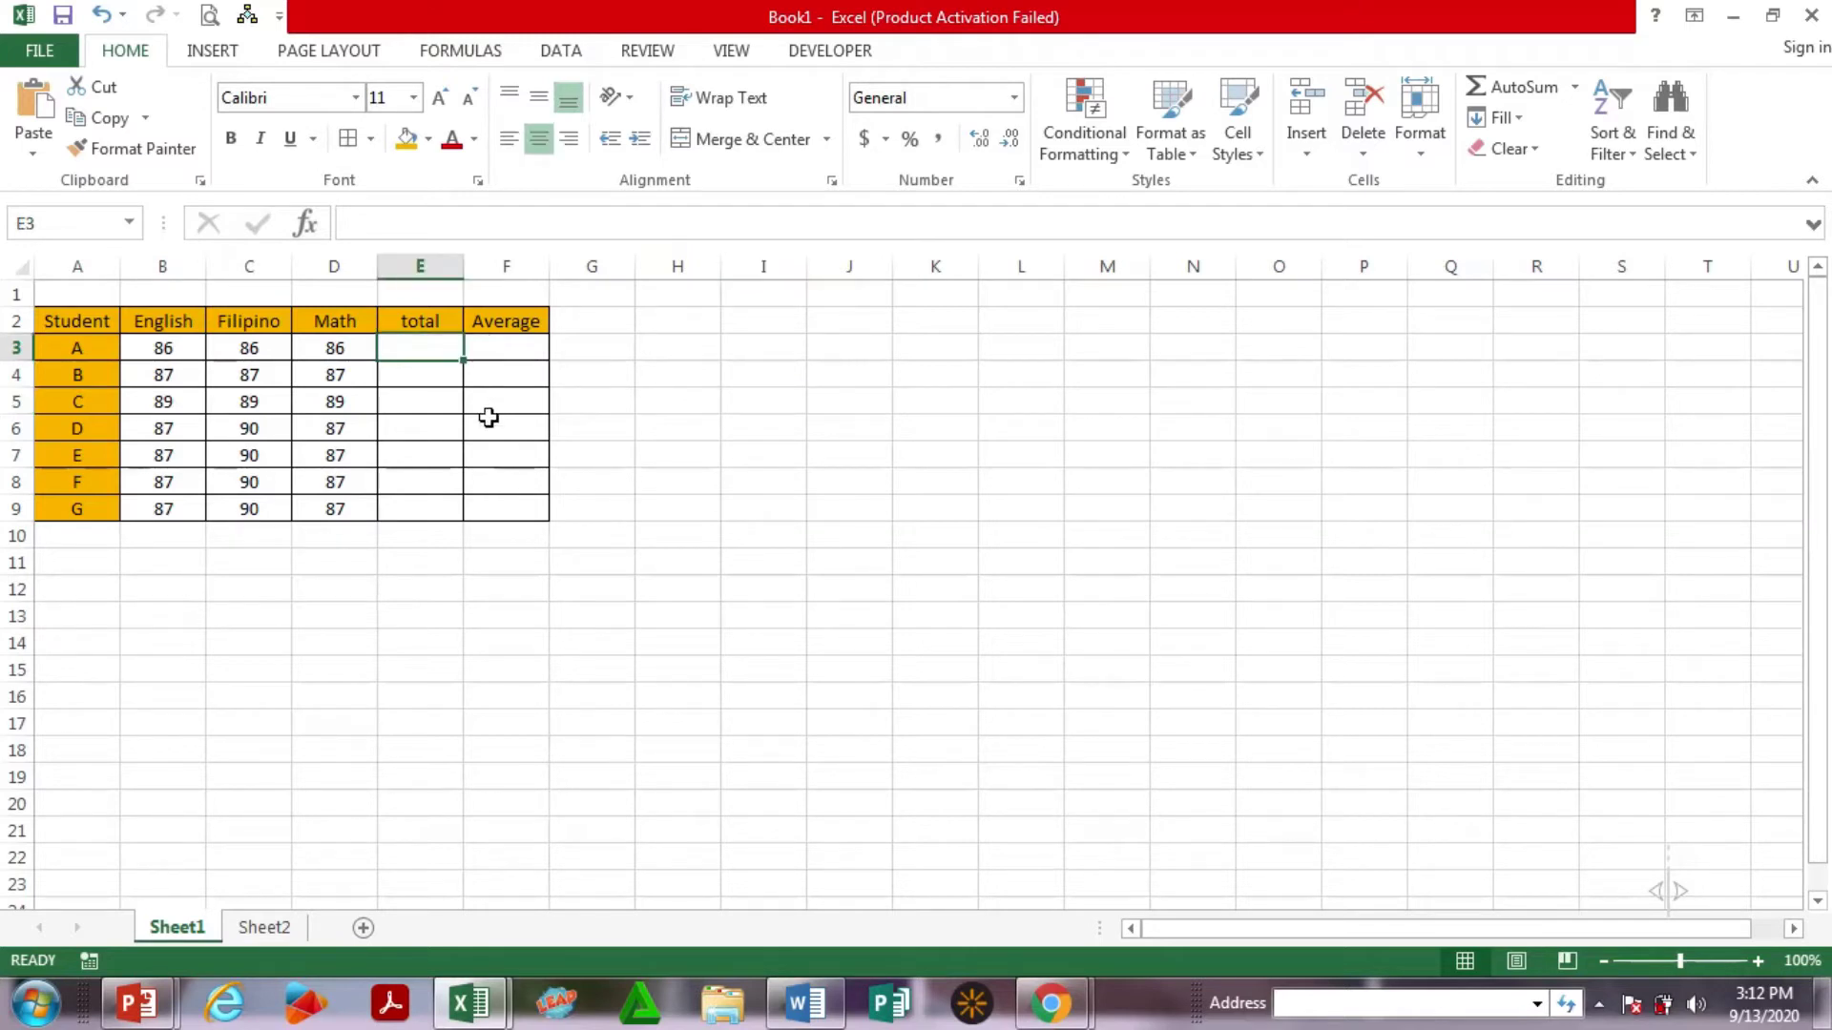
left_click(428, 325)
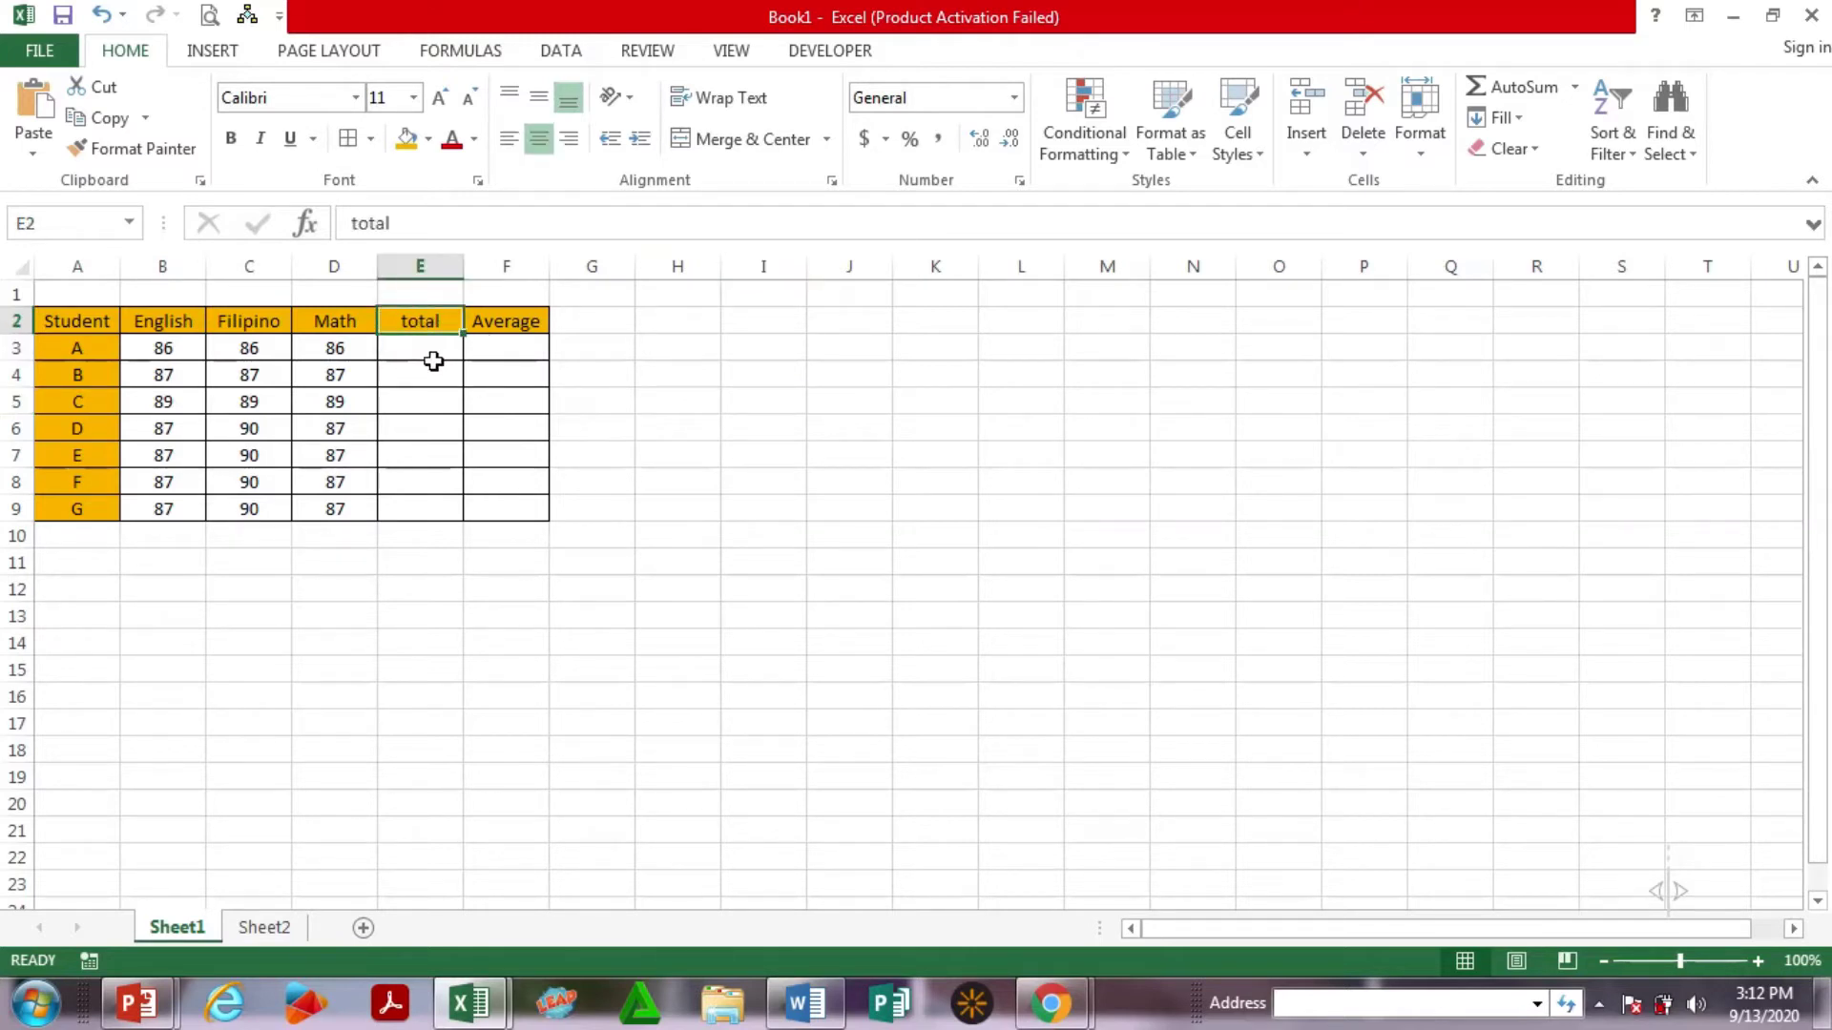
left_click(434, 361)
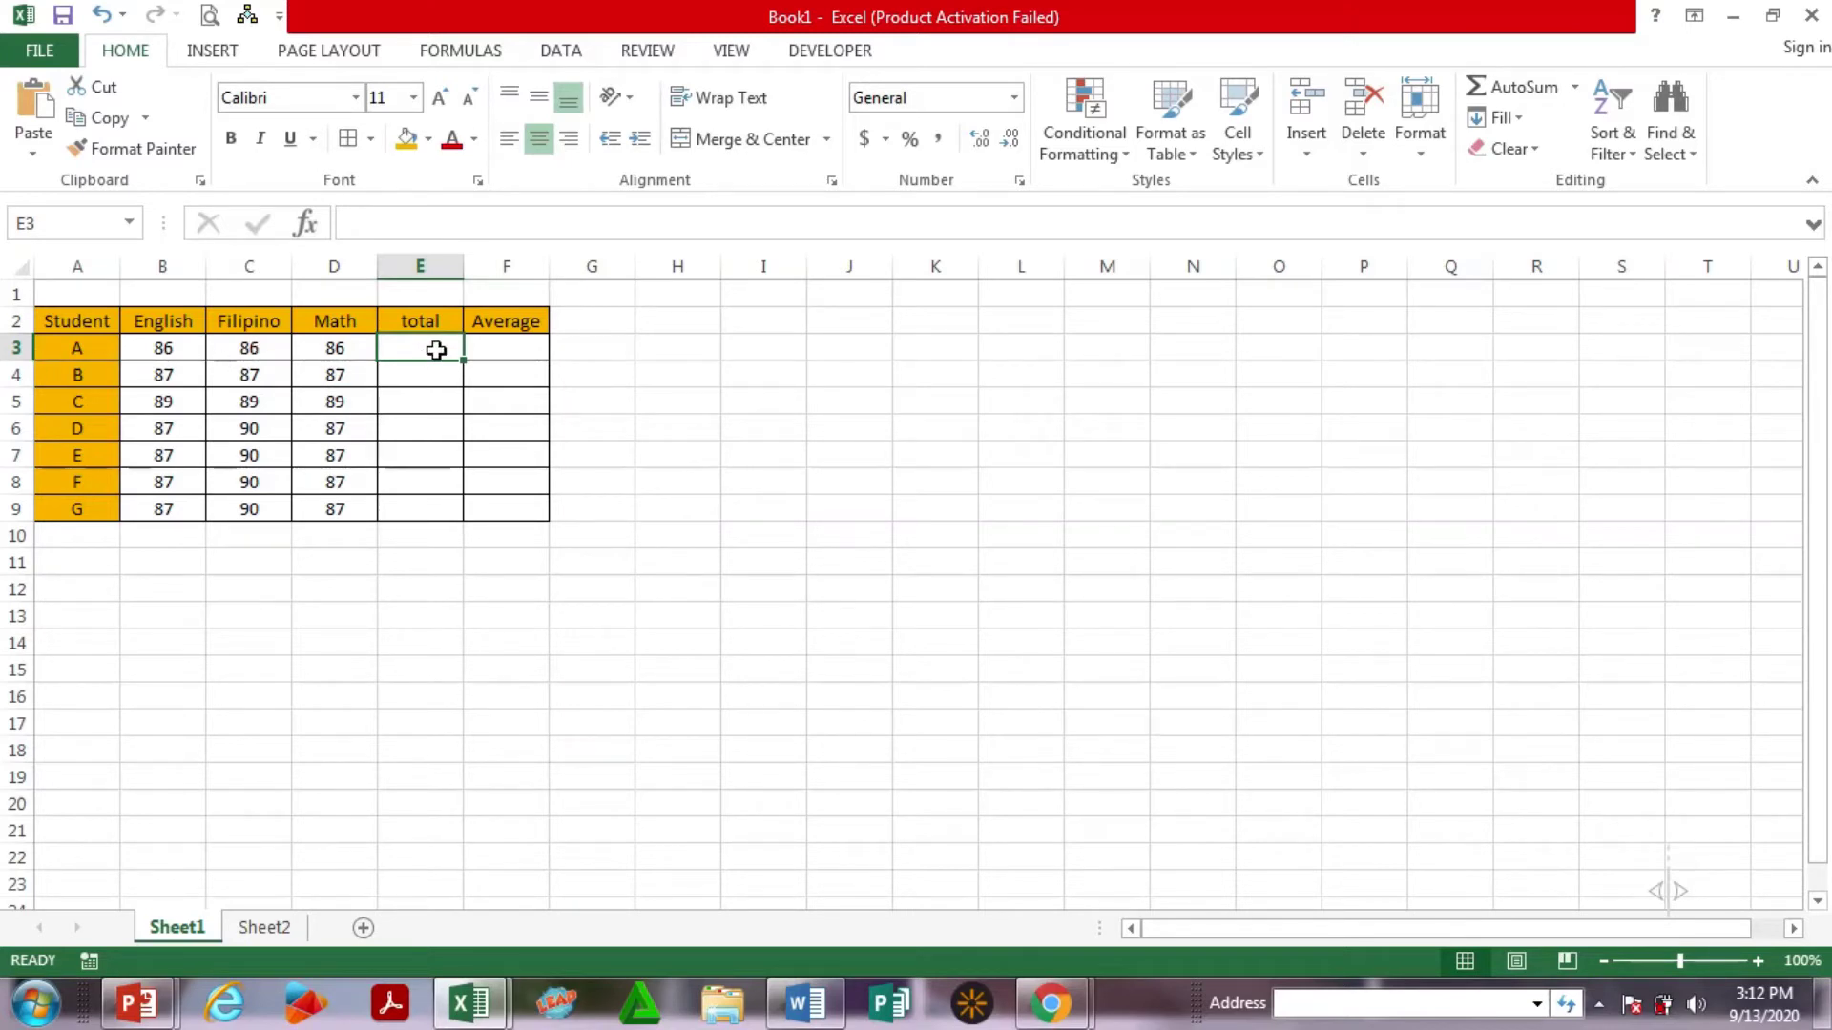
left_click(449, 421)
left_click(436, 352)
left_click(437, 396)
Enter the formula =B3+C3+D3 in cell E3 to total student A's English, Filipino and Math scores.
left_click(422, 352)
type("=")
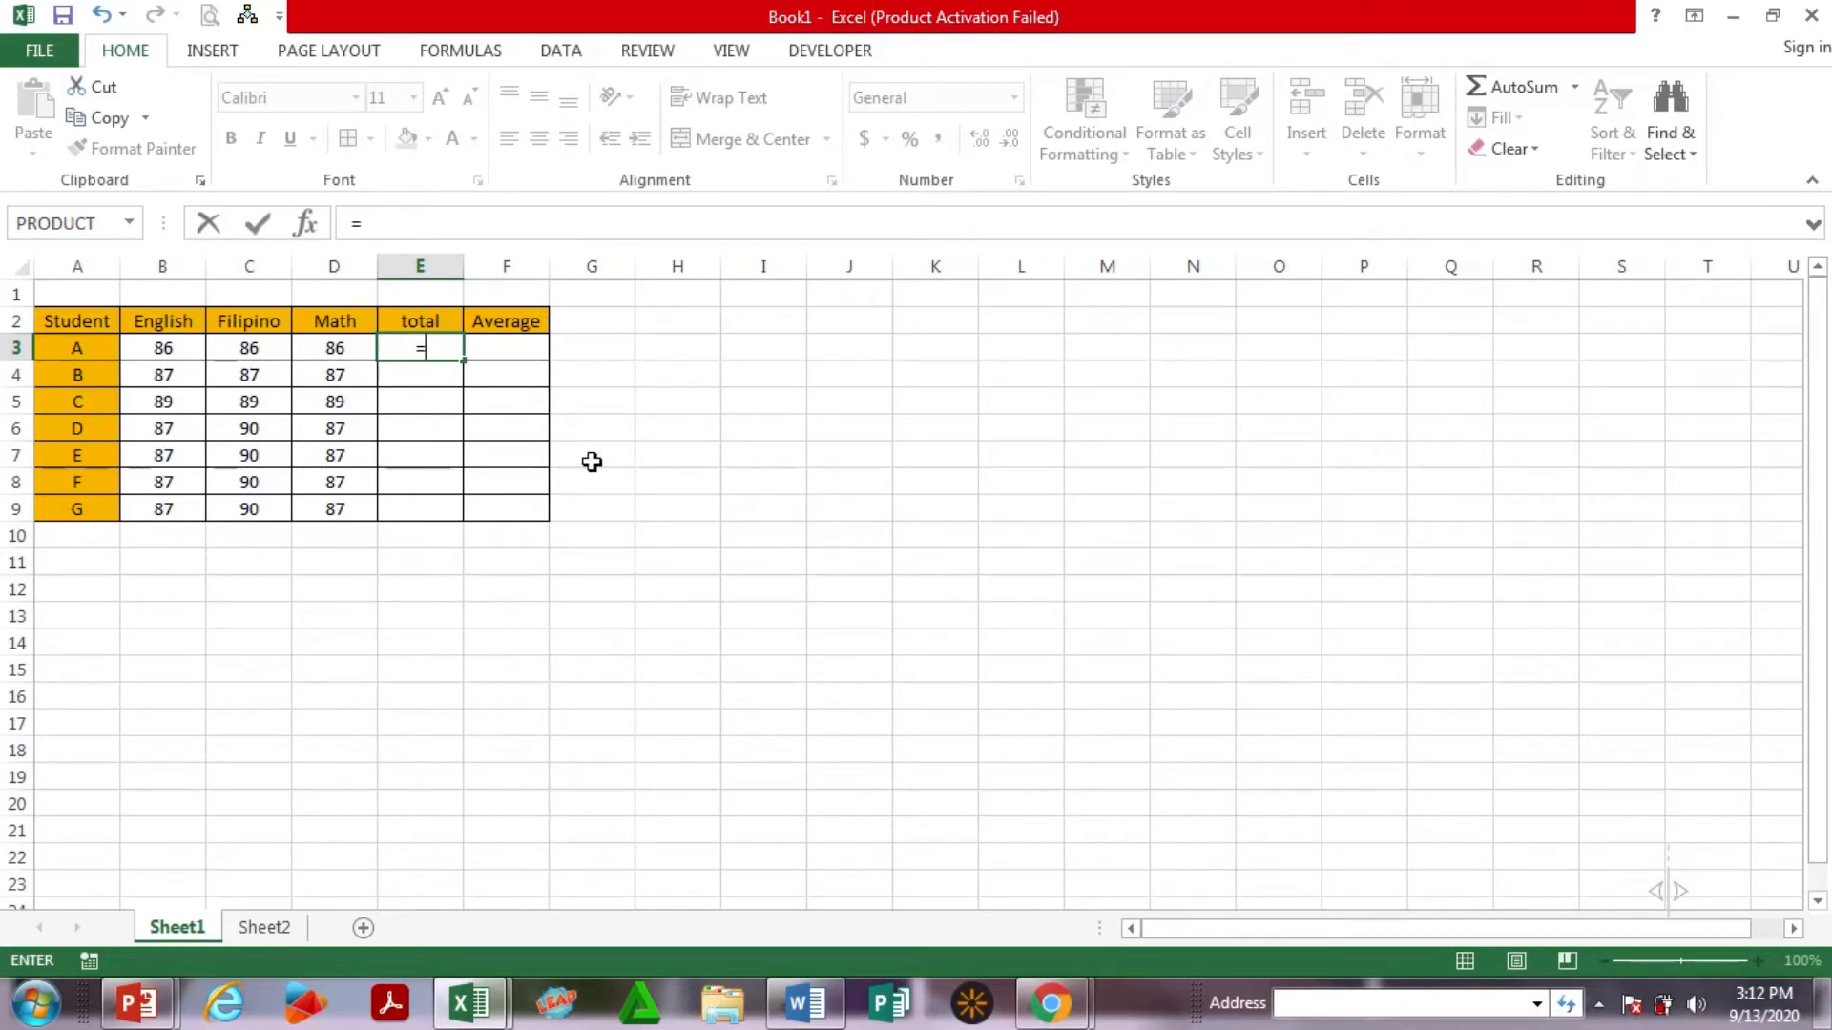
left_click(171, 352)
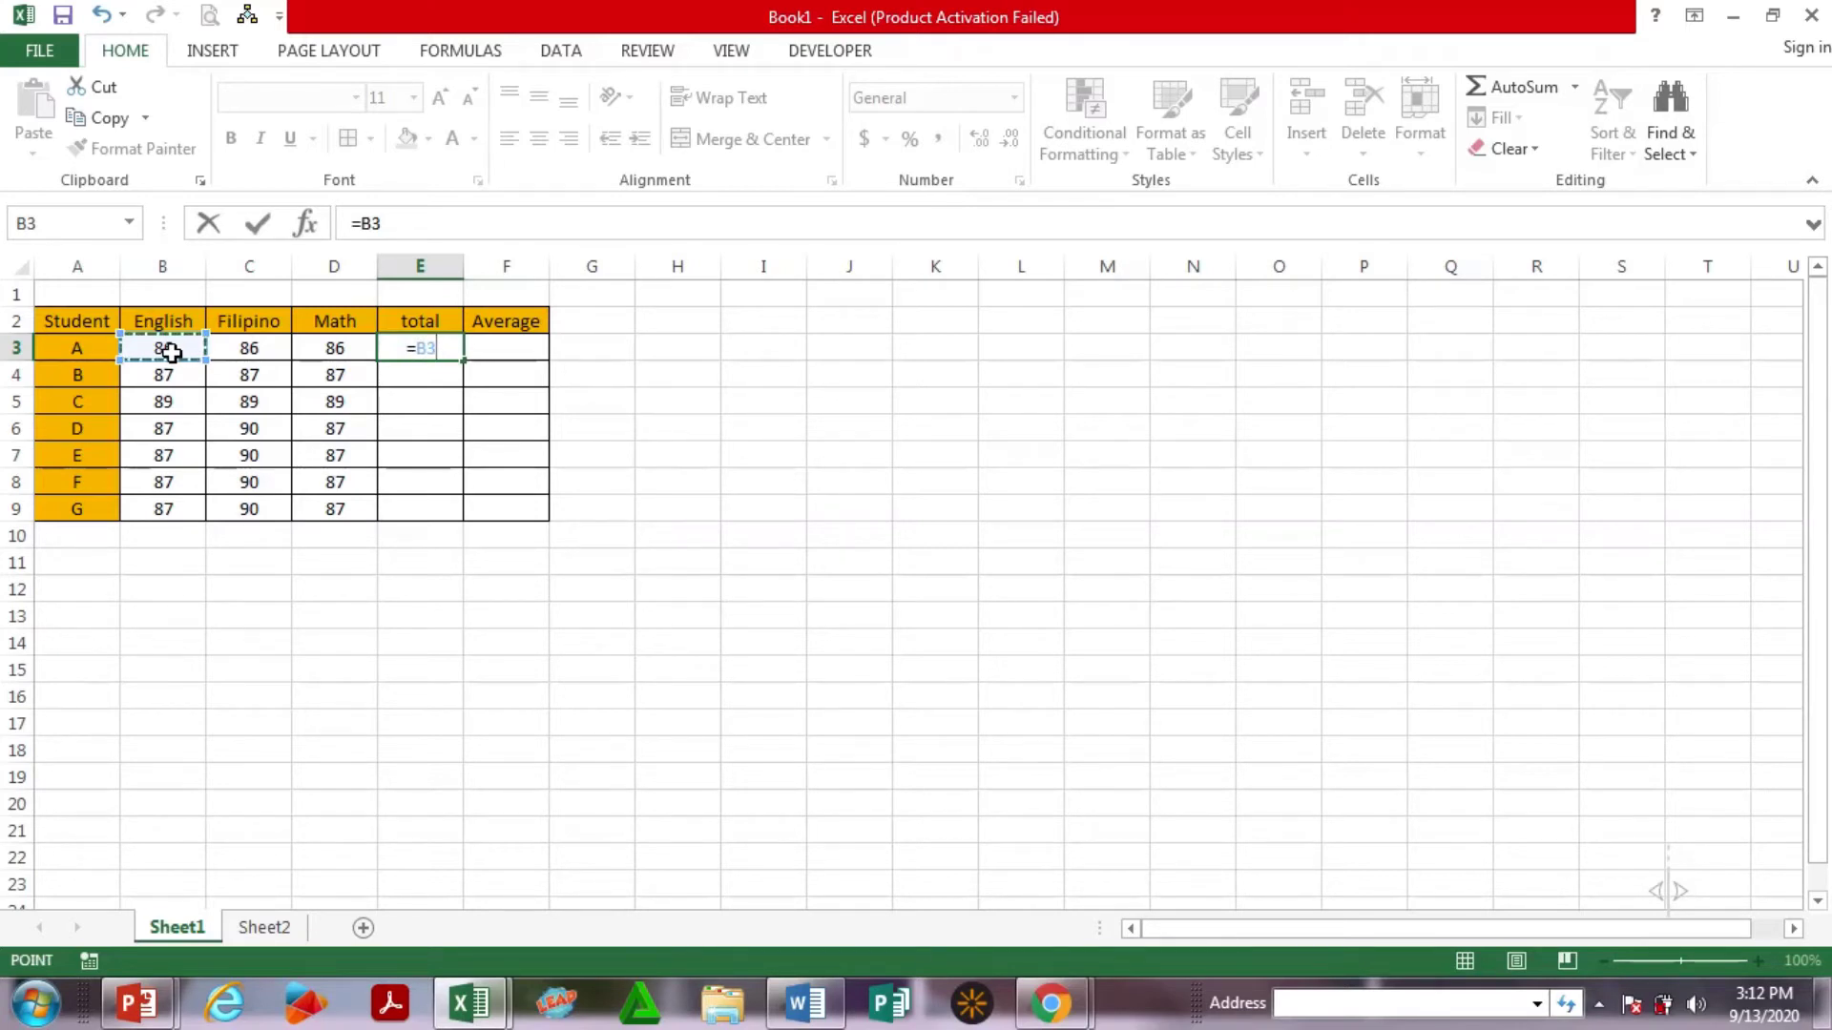
type("+")
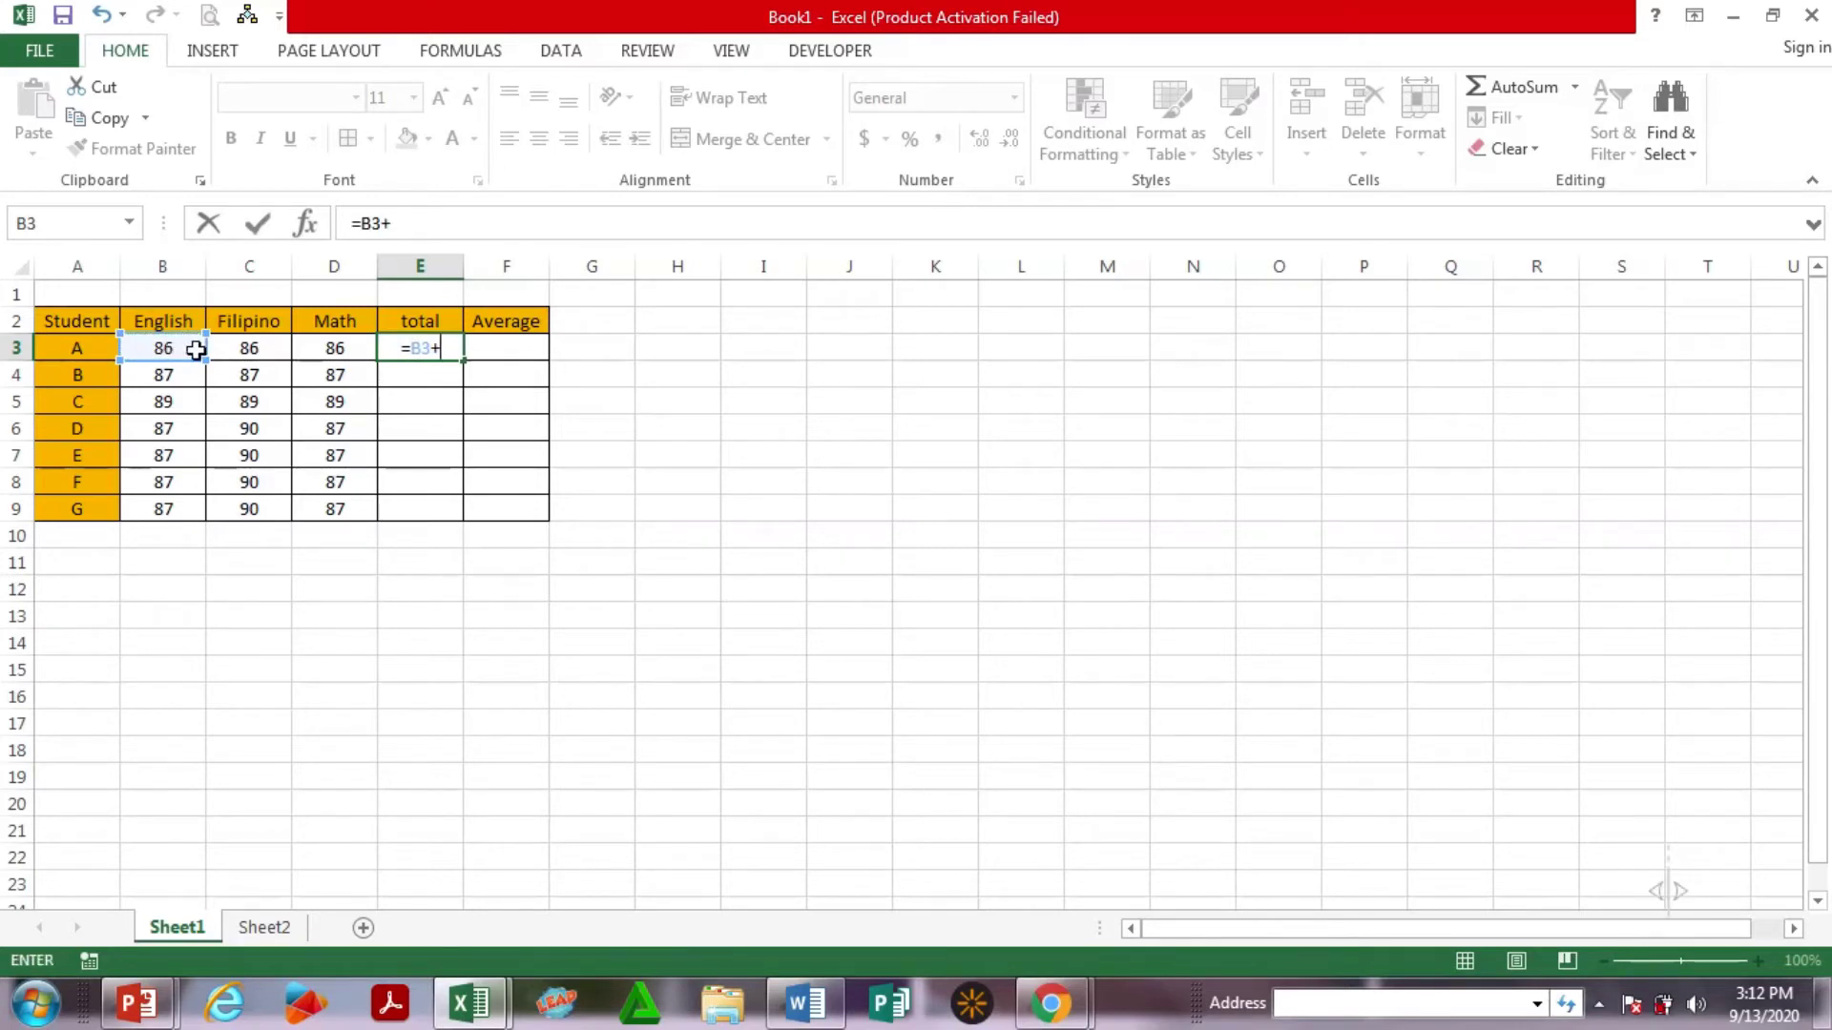
left_click(238, 354)
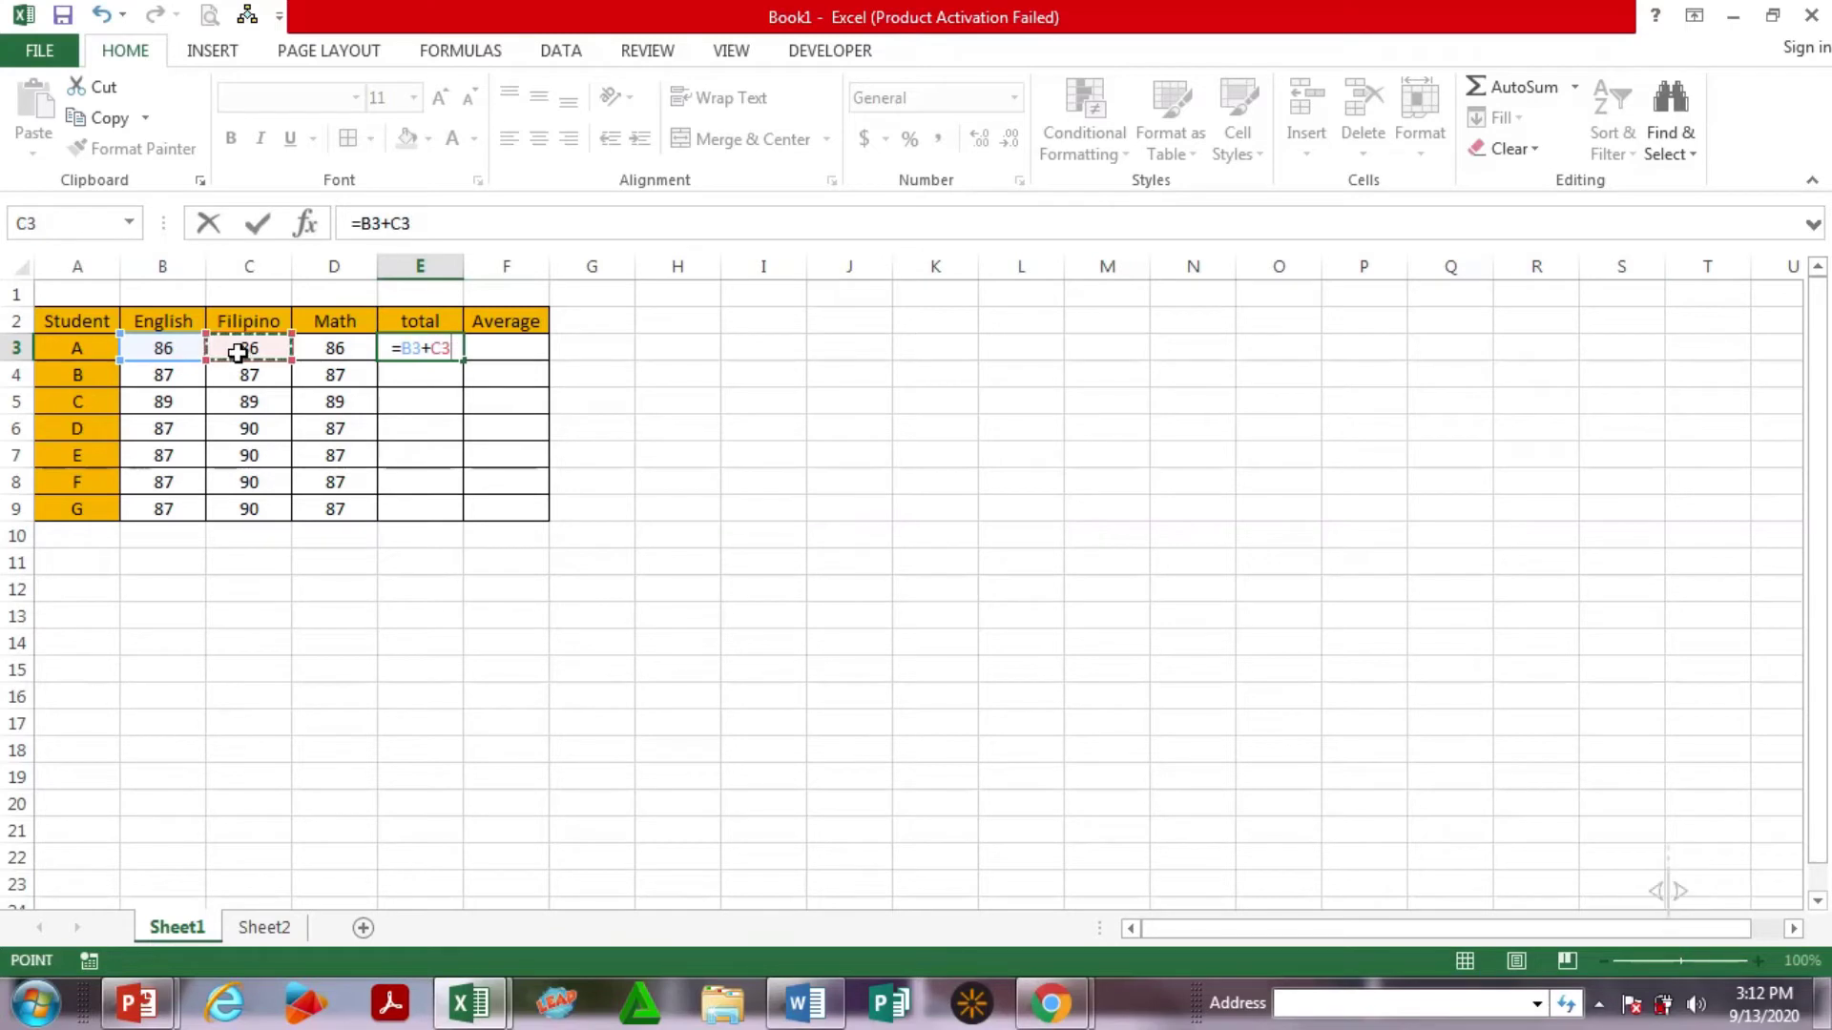
type("+")
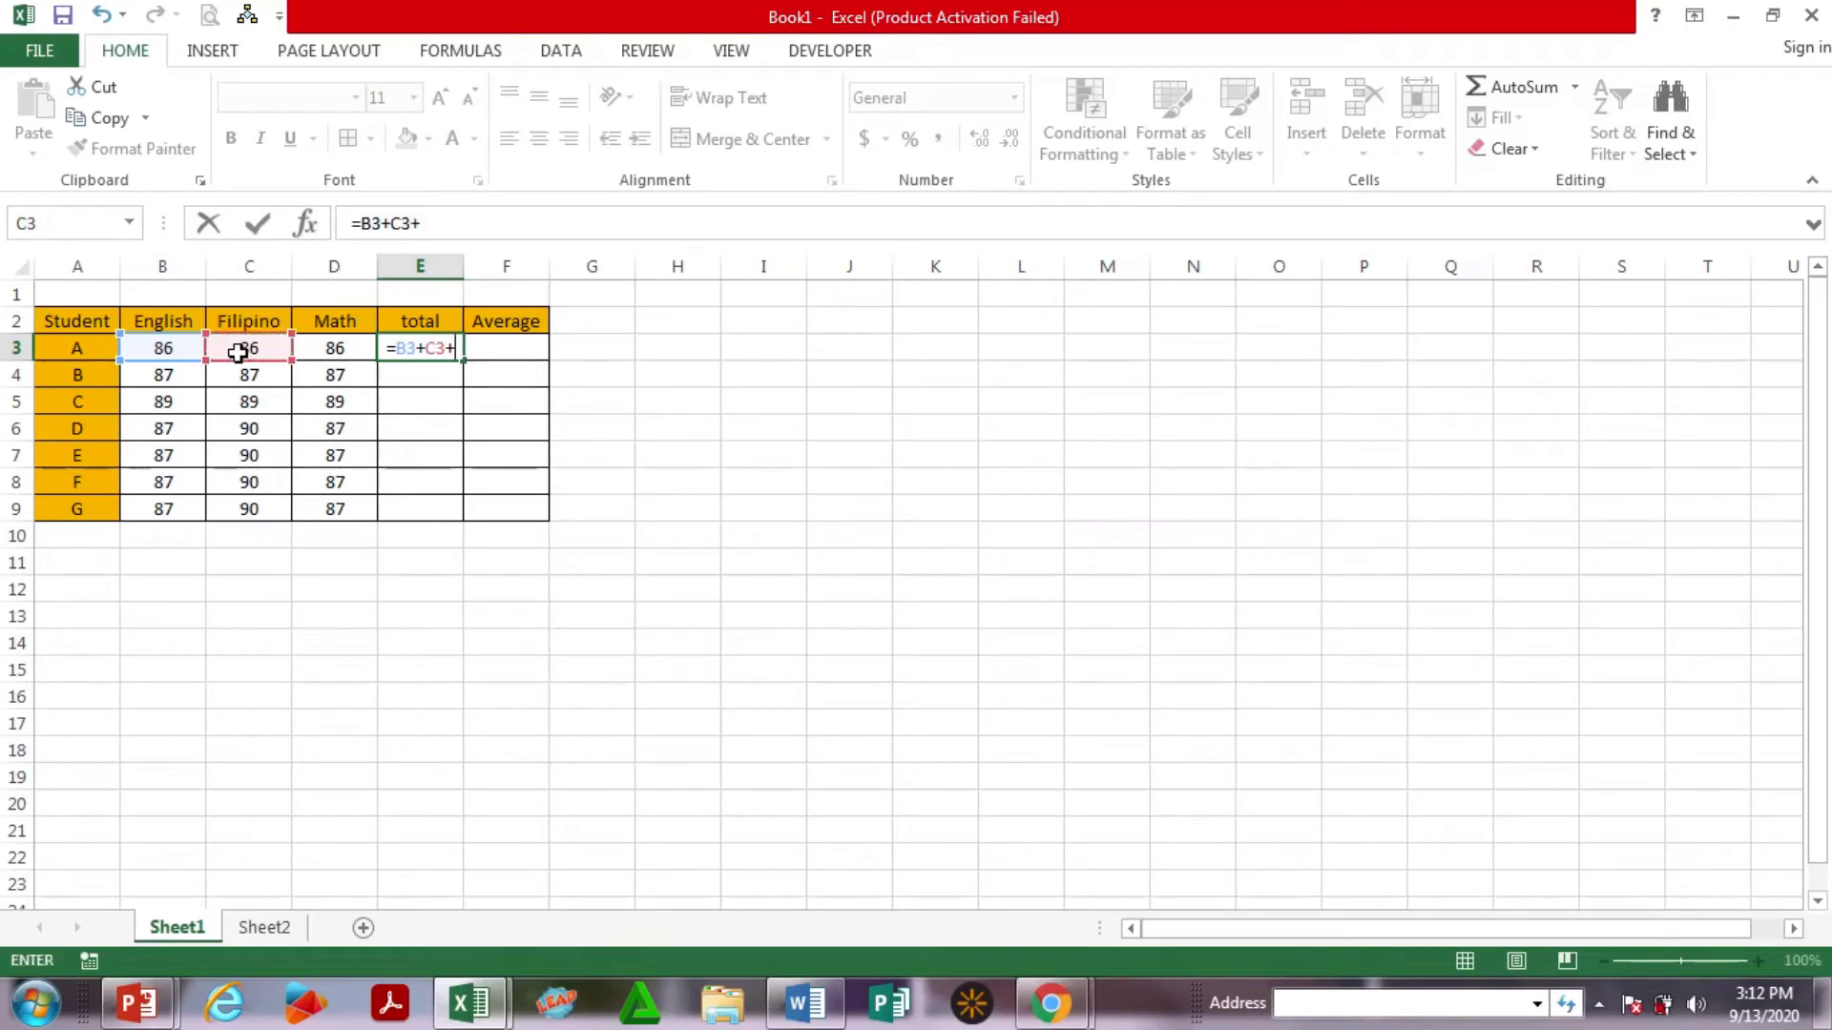
left_click(338, 345)
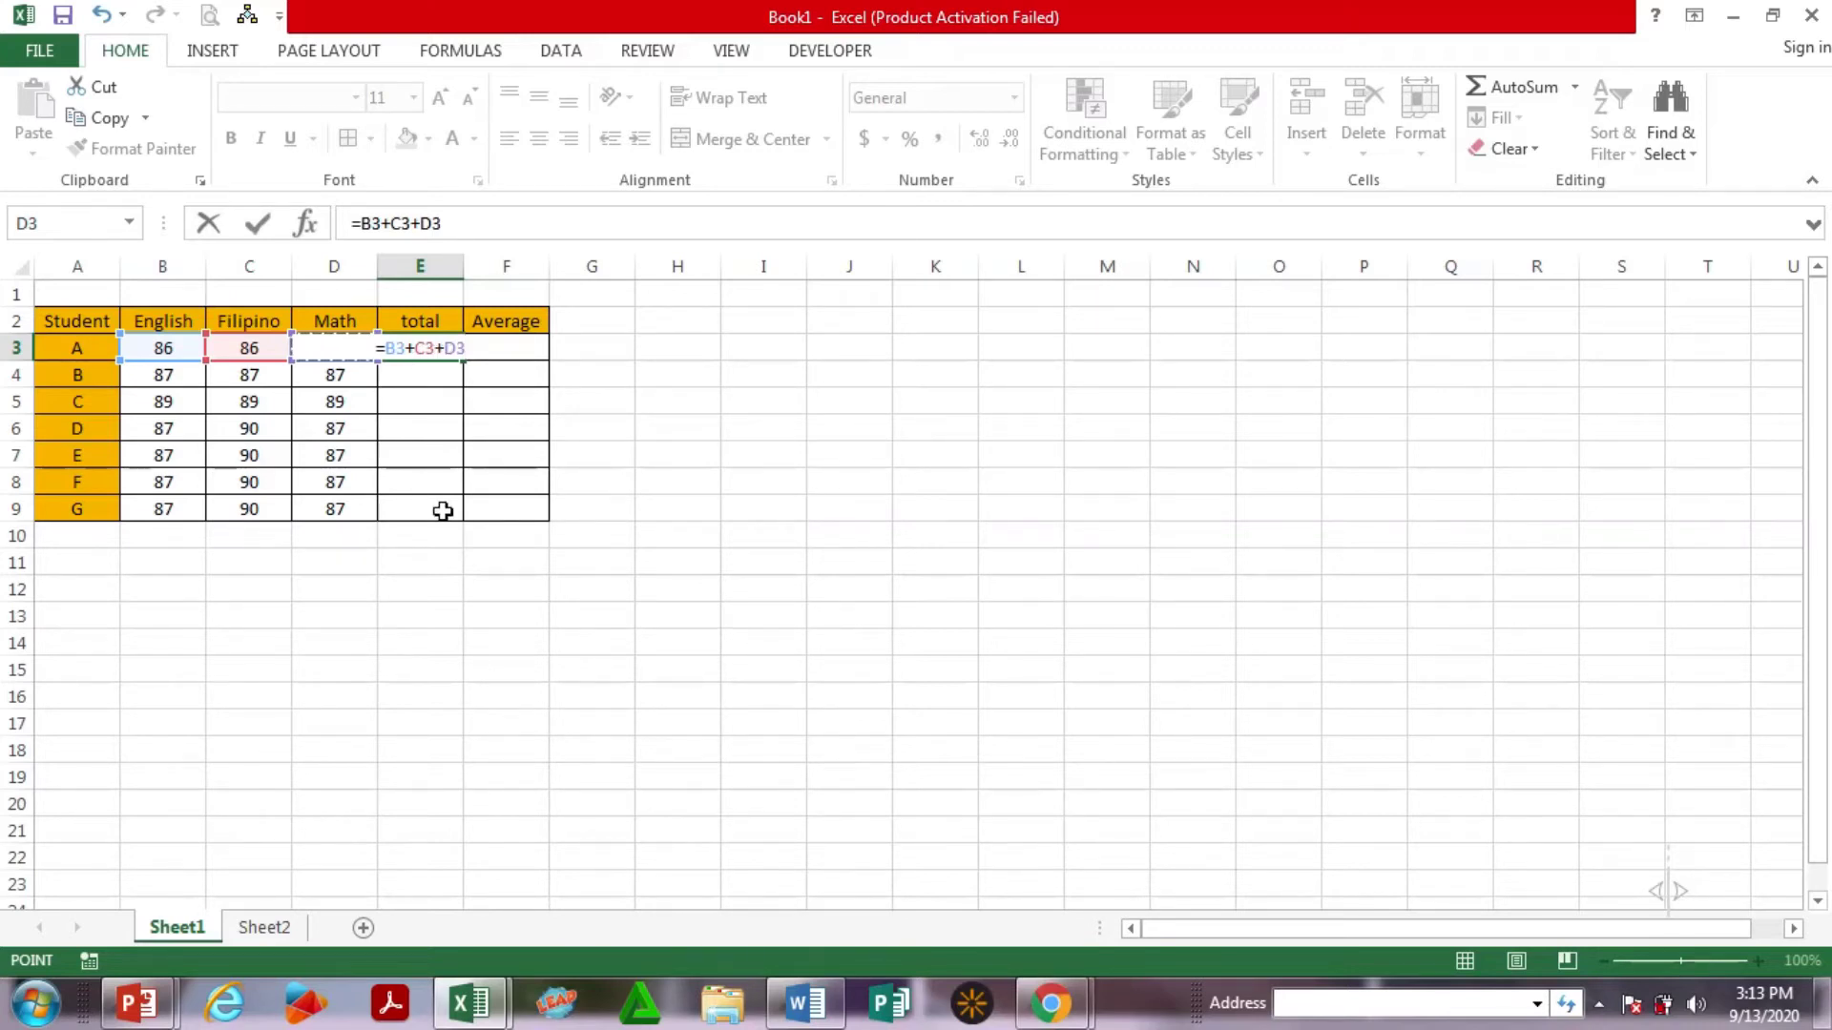
key("Return")
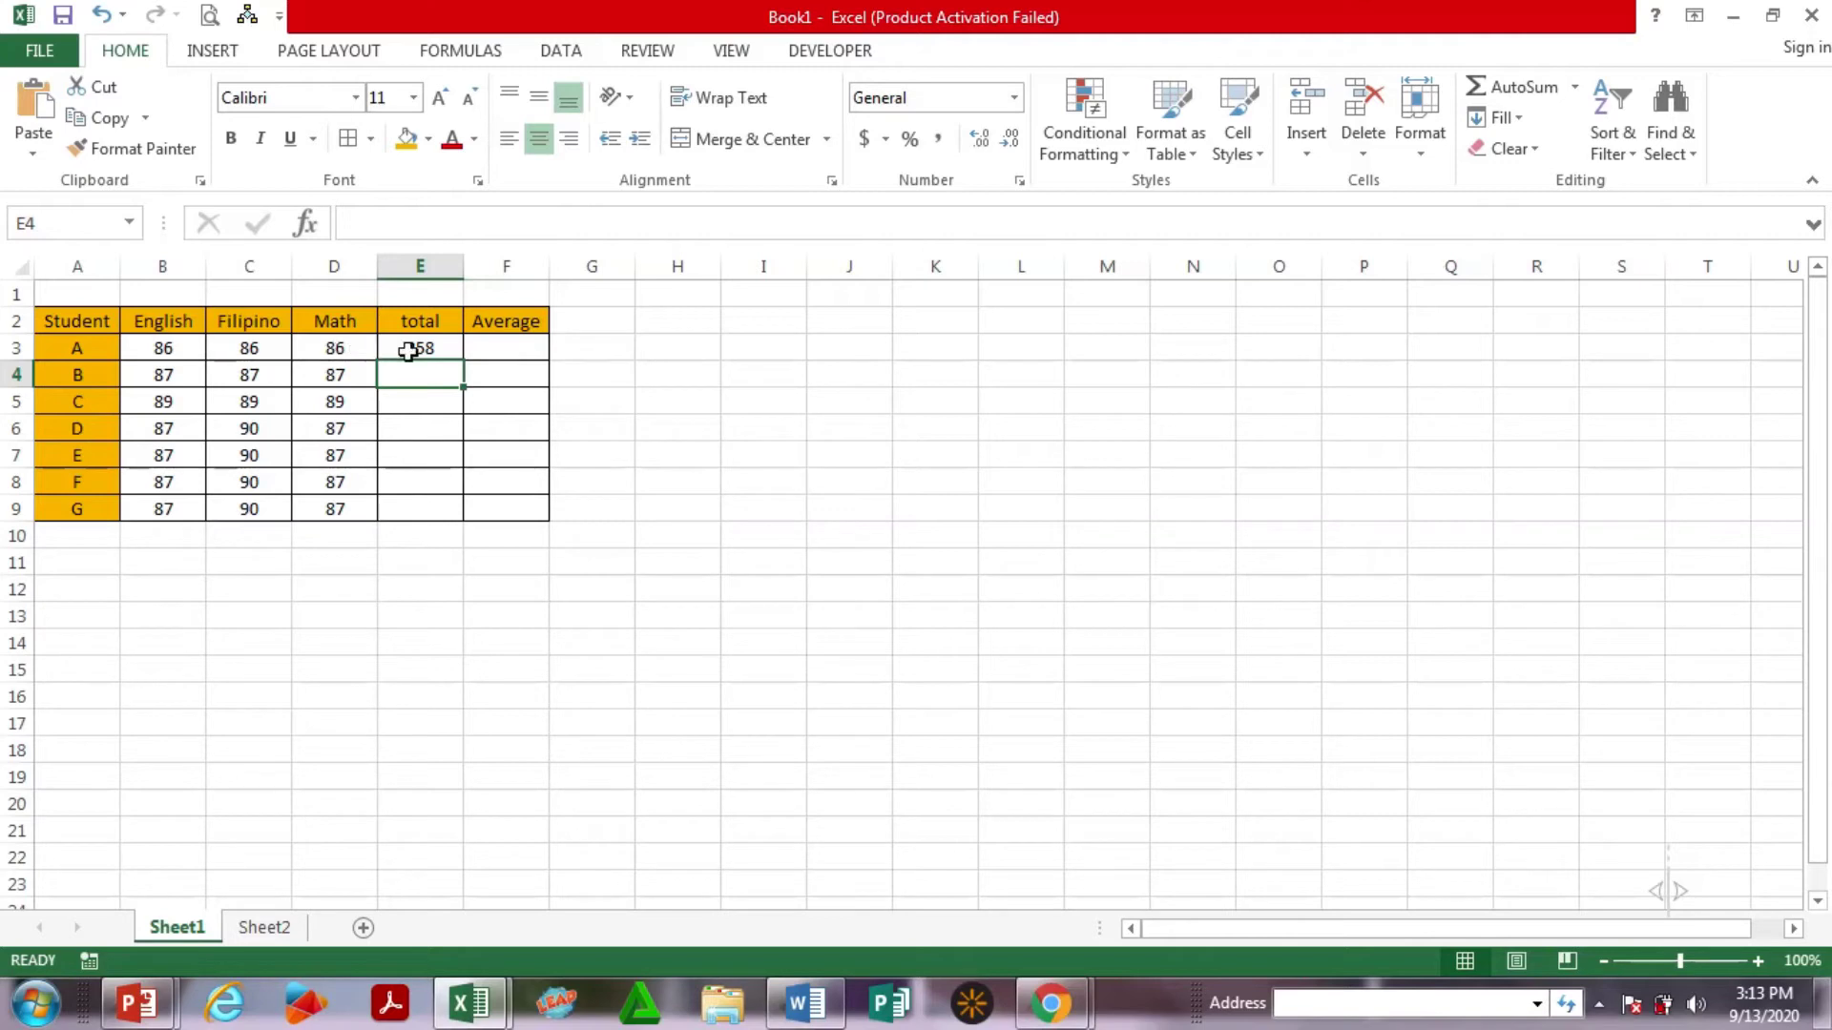
Enter the formula =(B3+C3+D3)/3 in cell F3 to calculate student A's average.
left_click(515, 349)
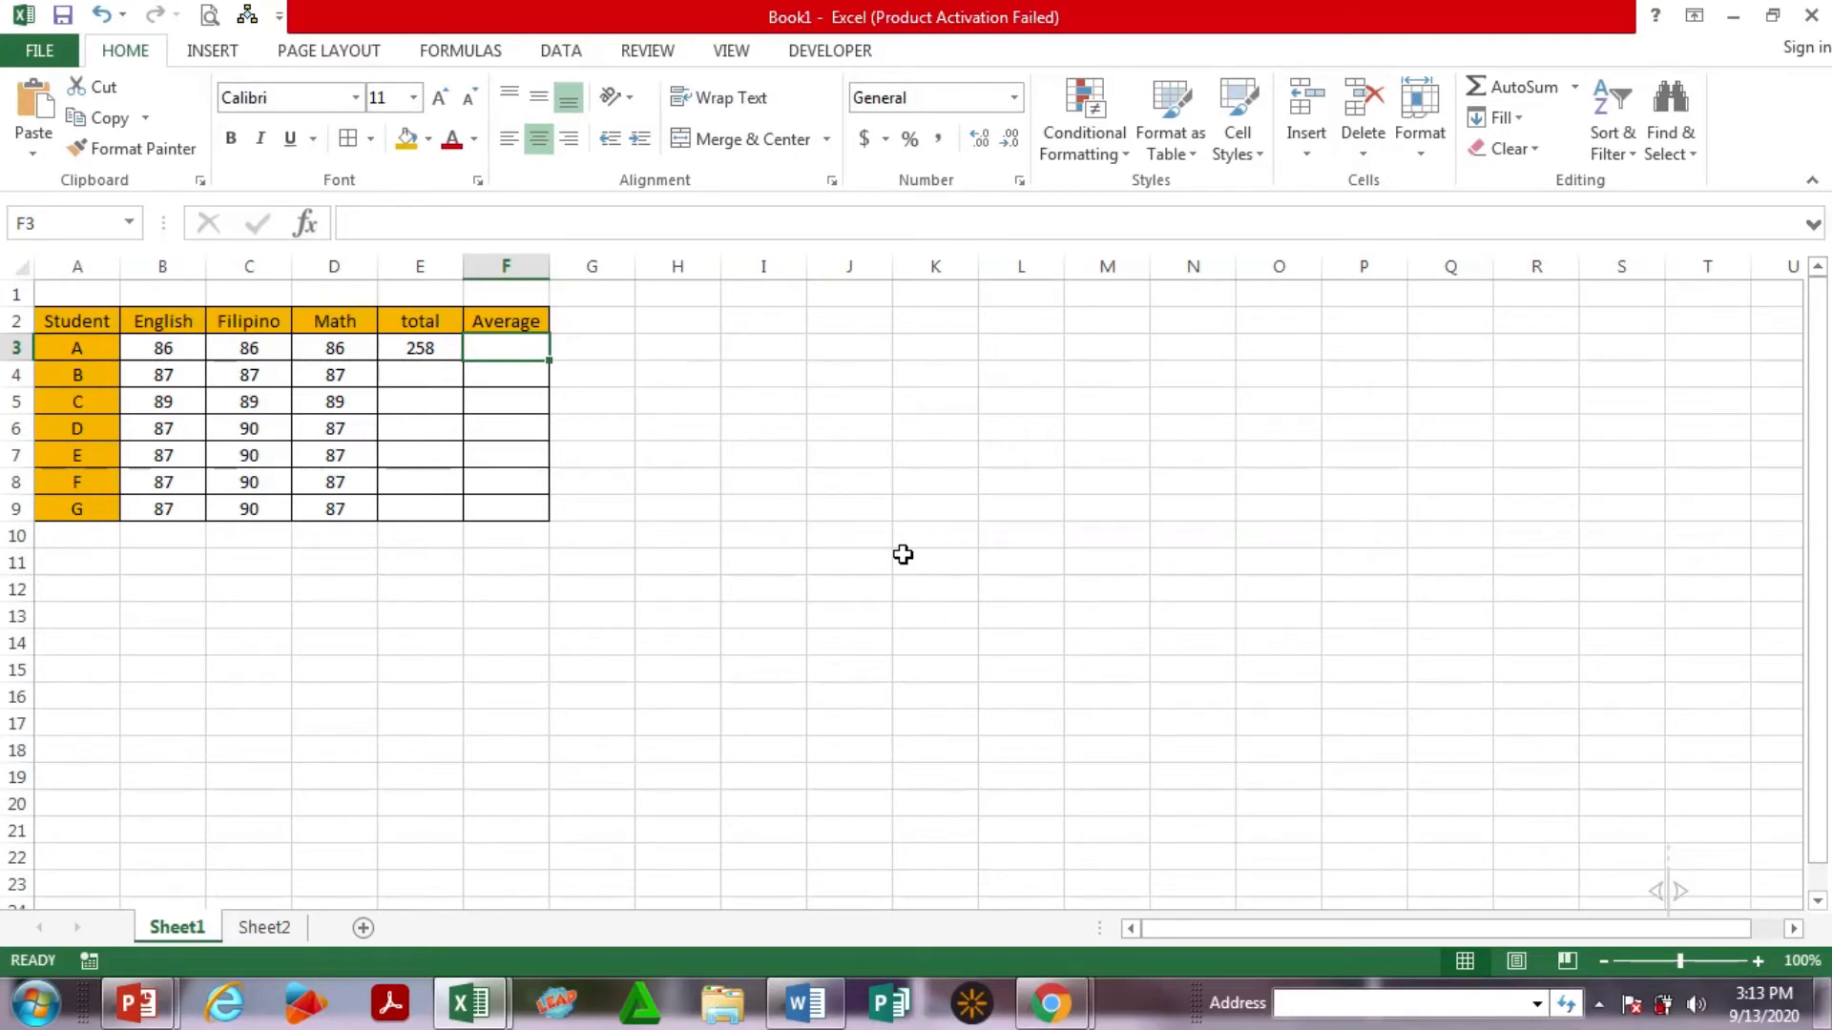
type("=")
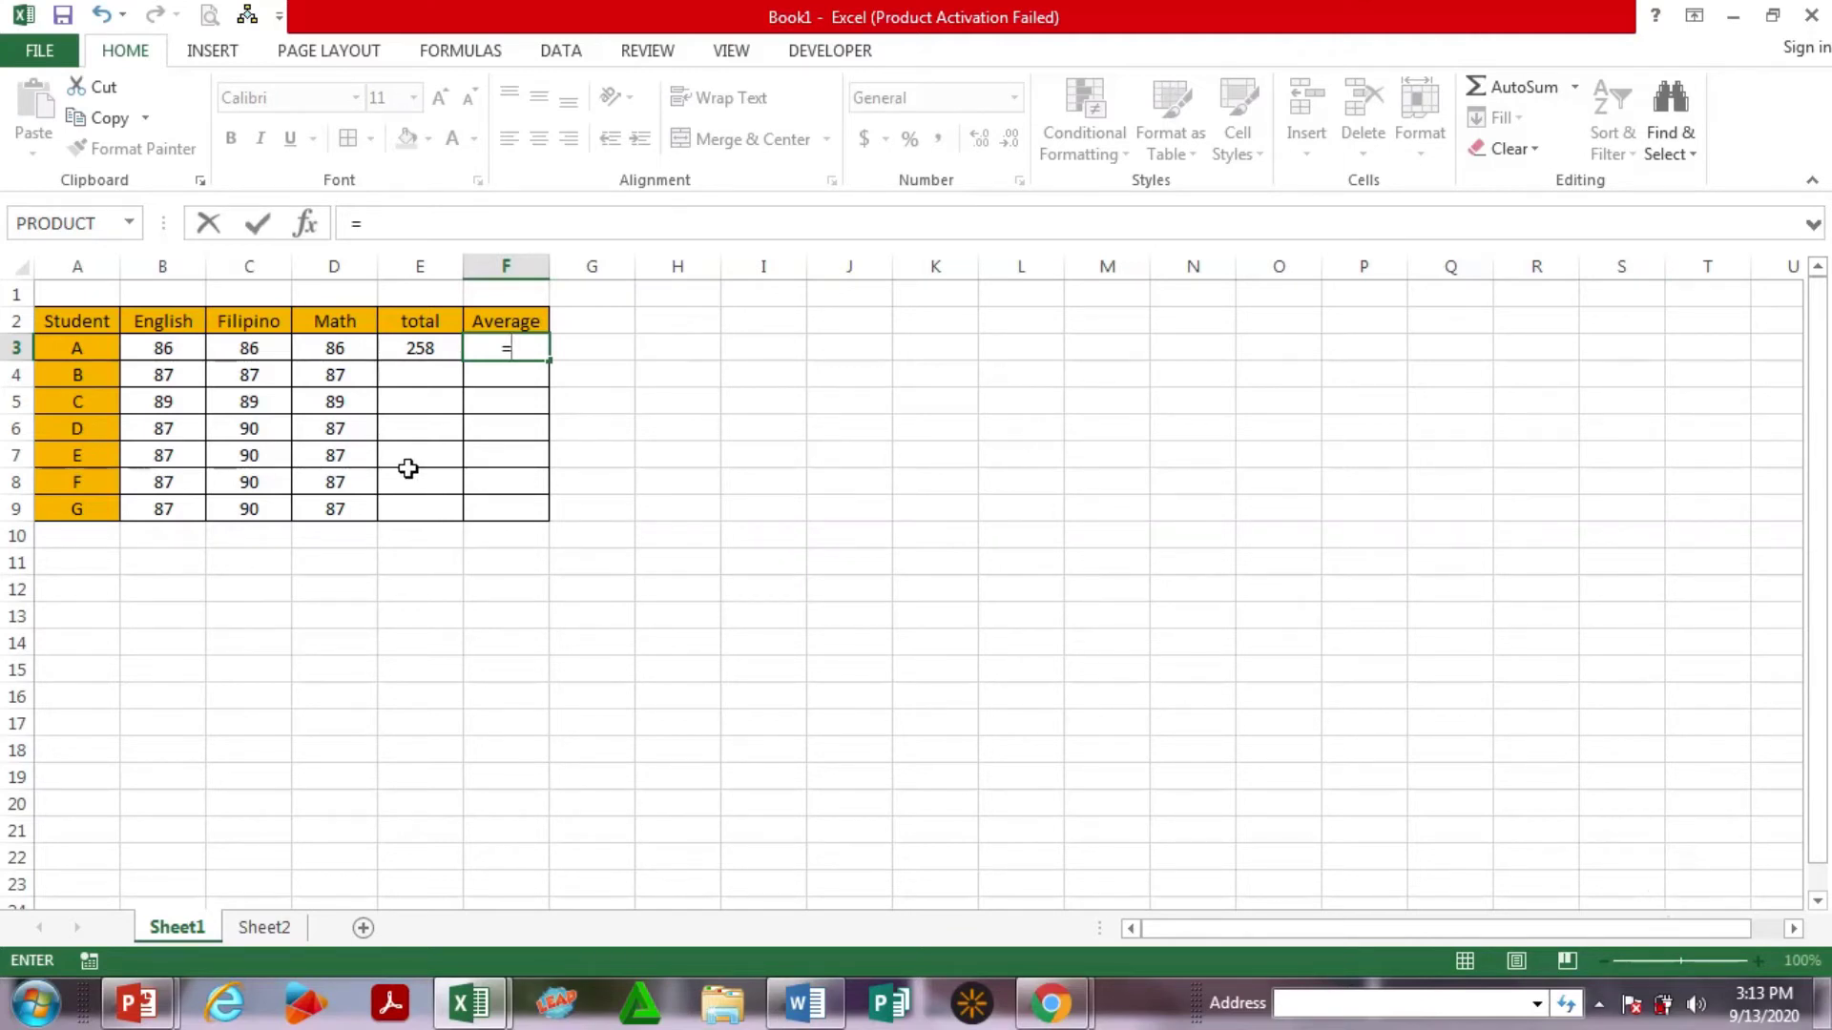
type("(")
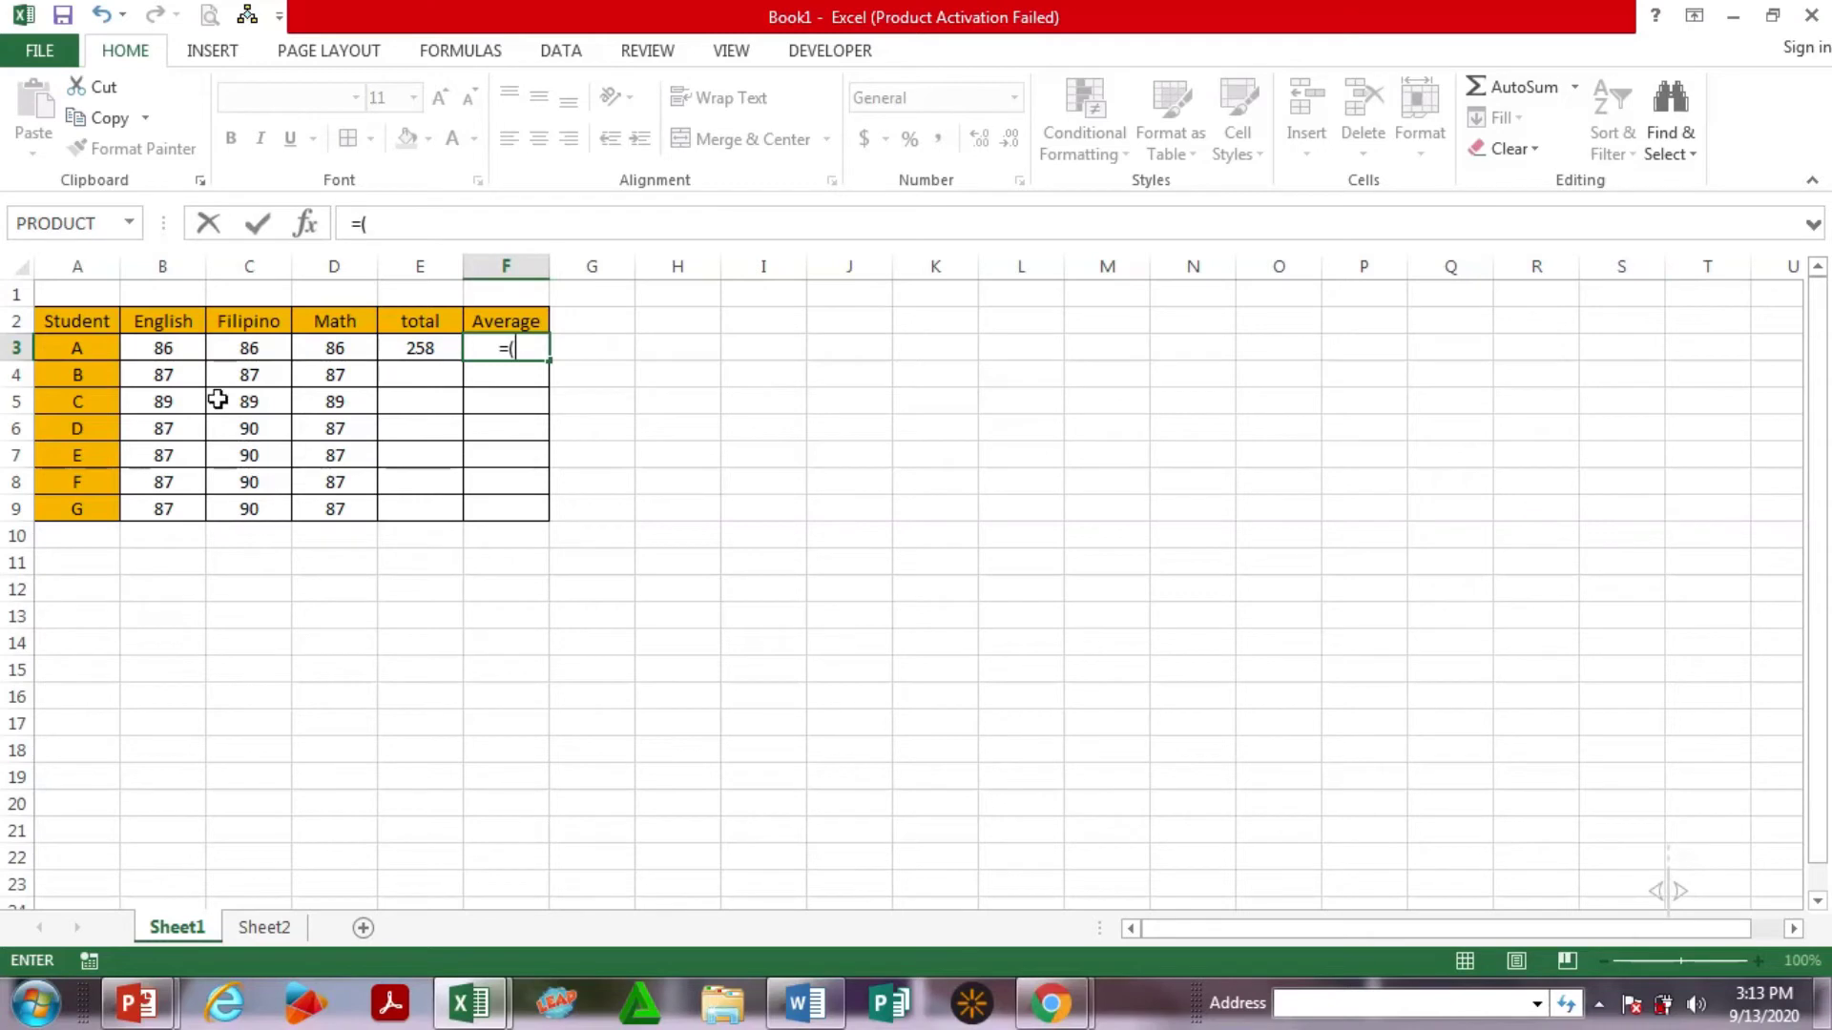
left_click(170, 350)
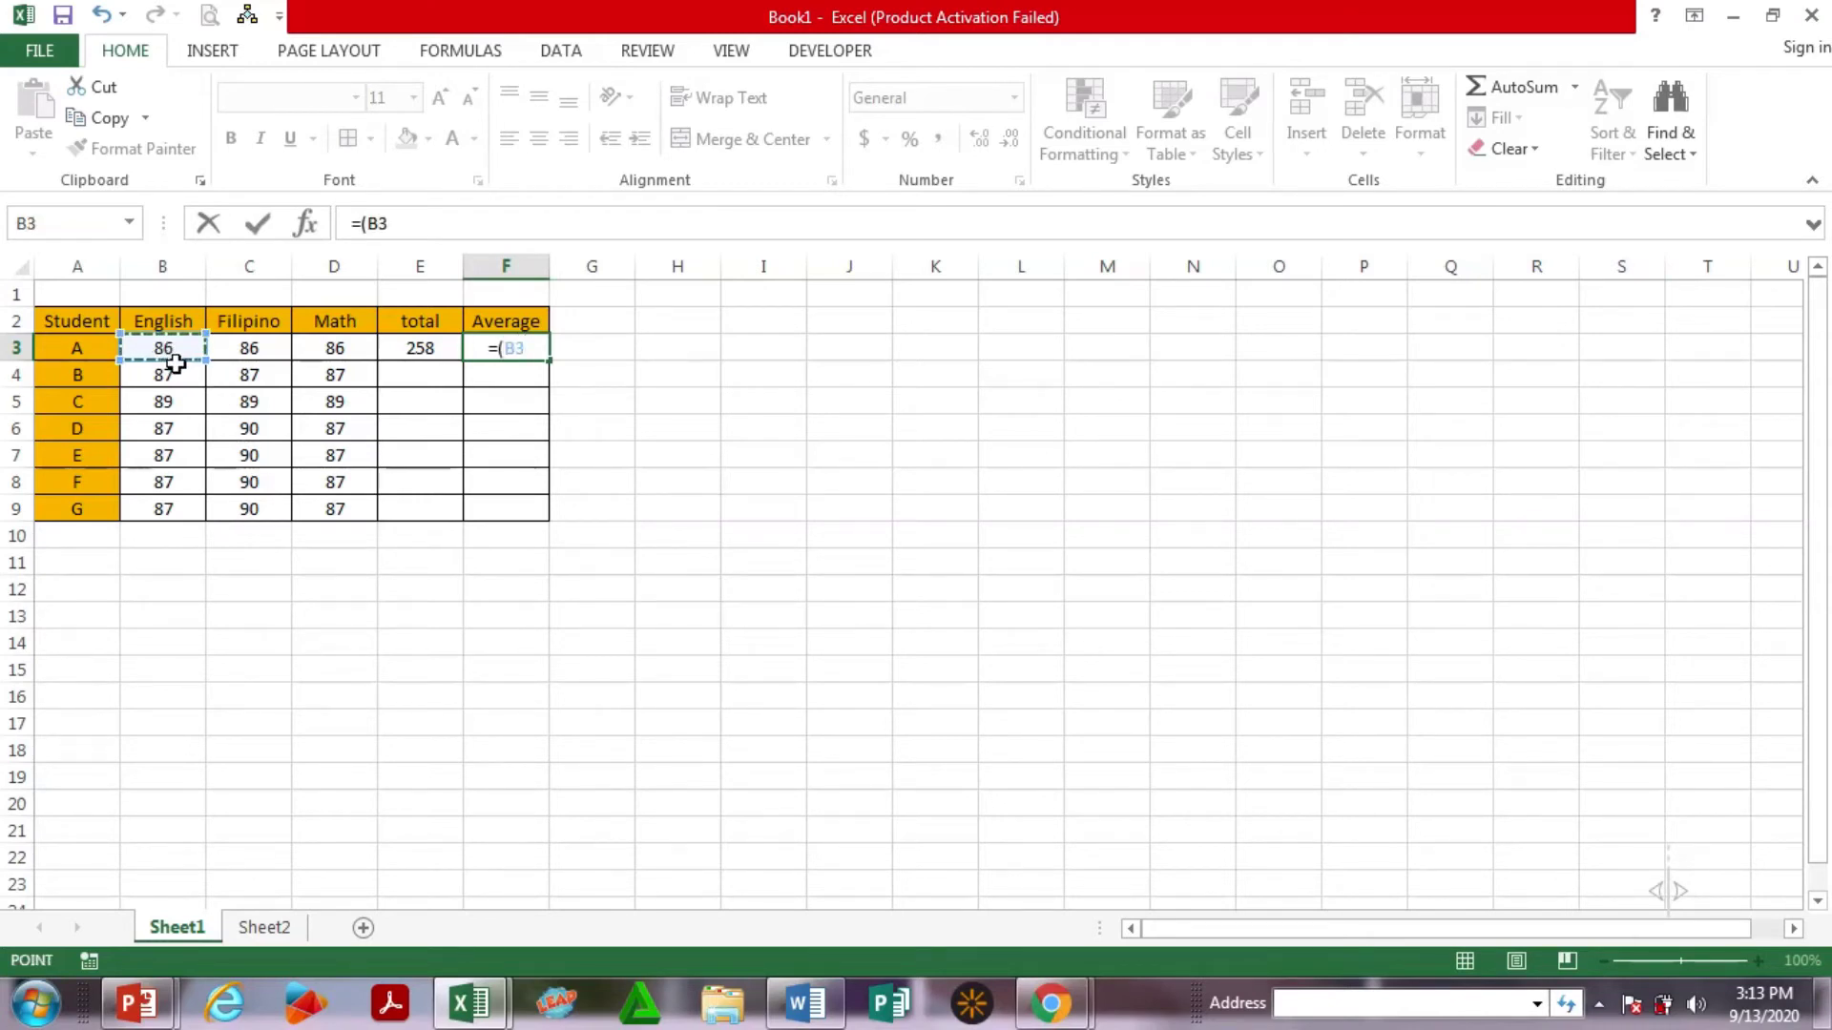
type("+")
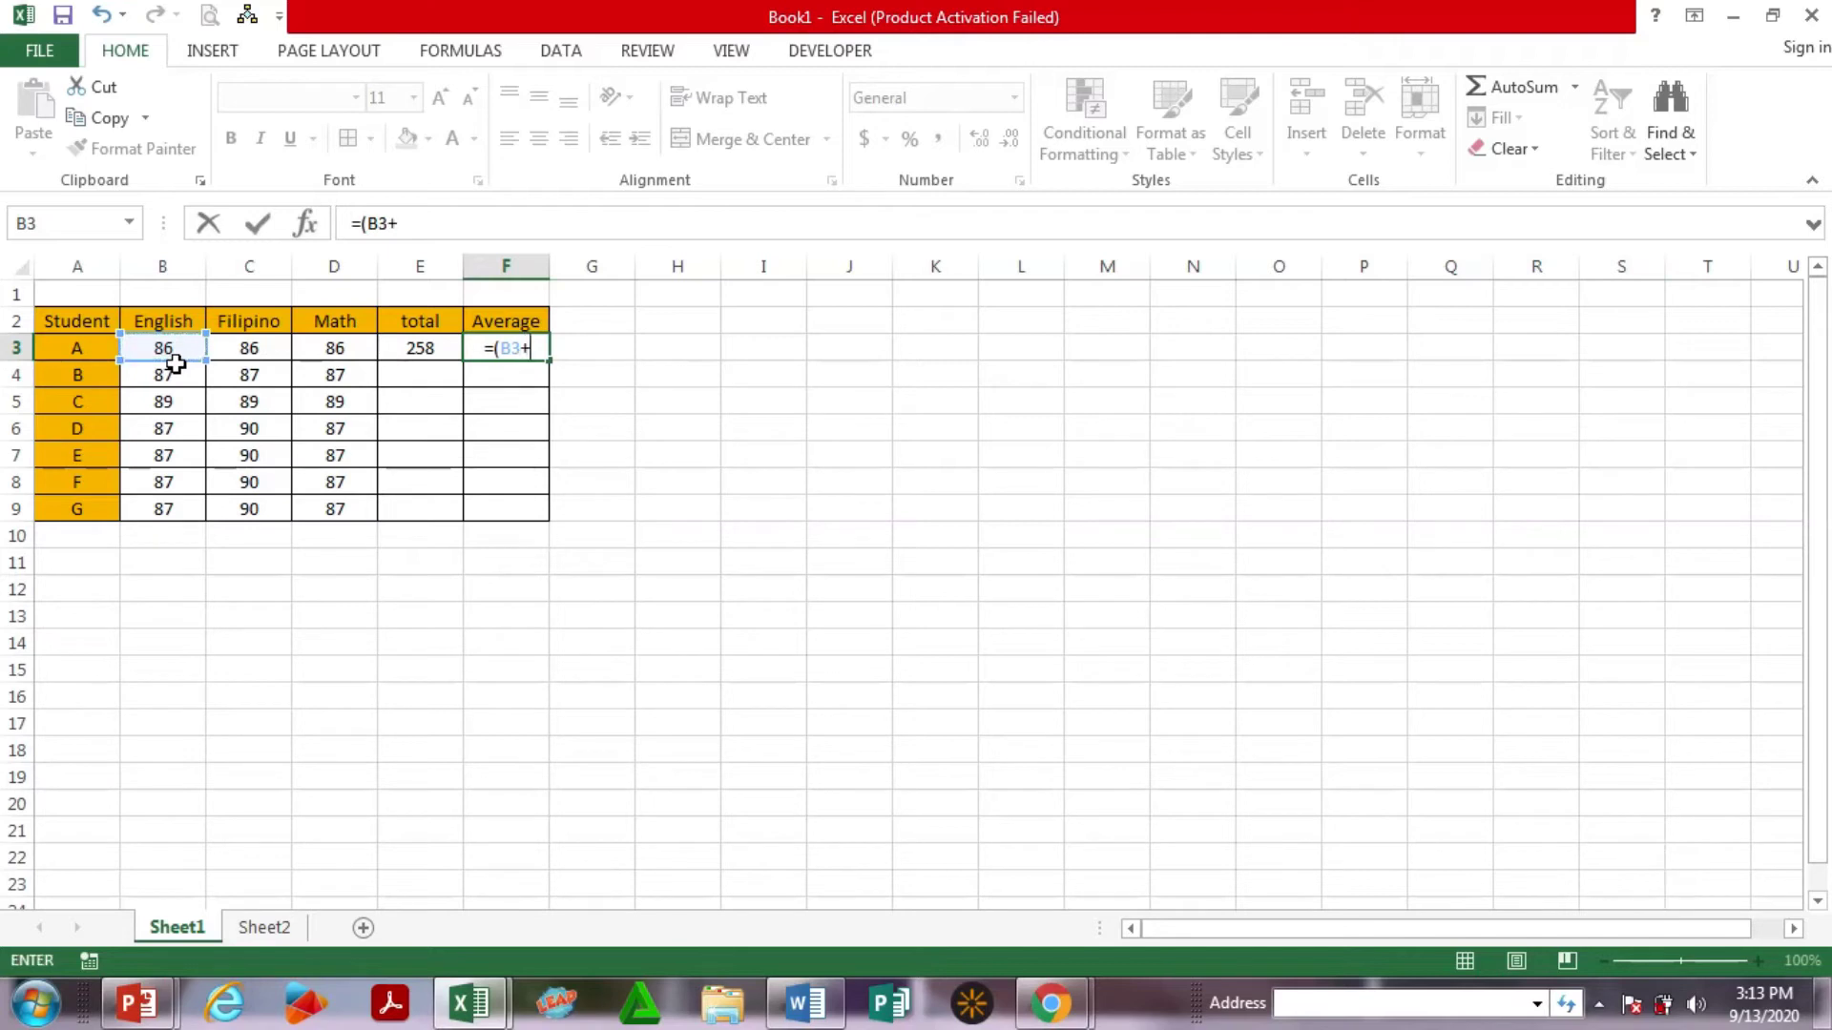
left_click(252, 348)
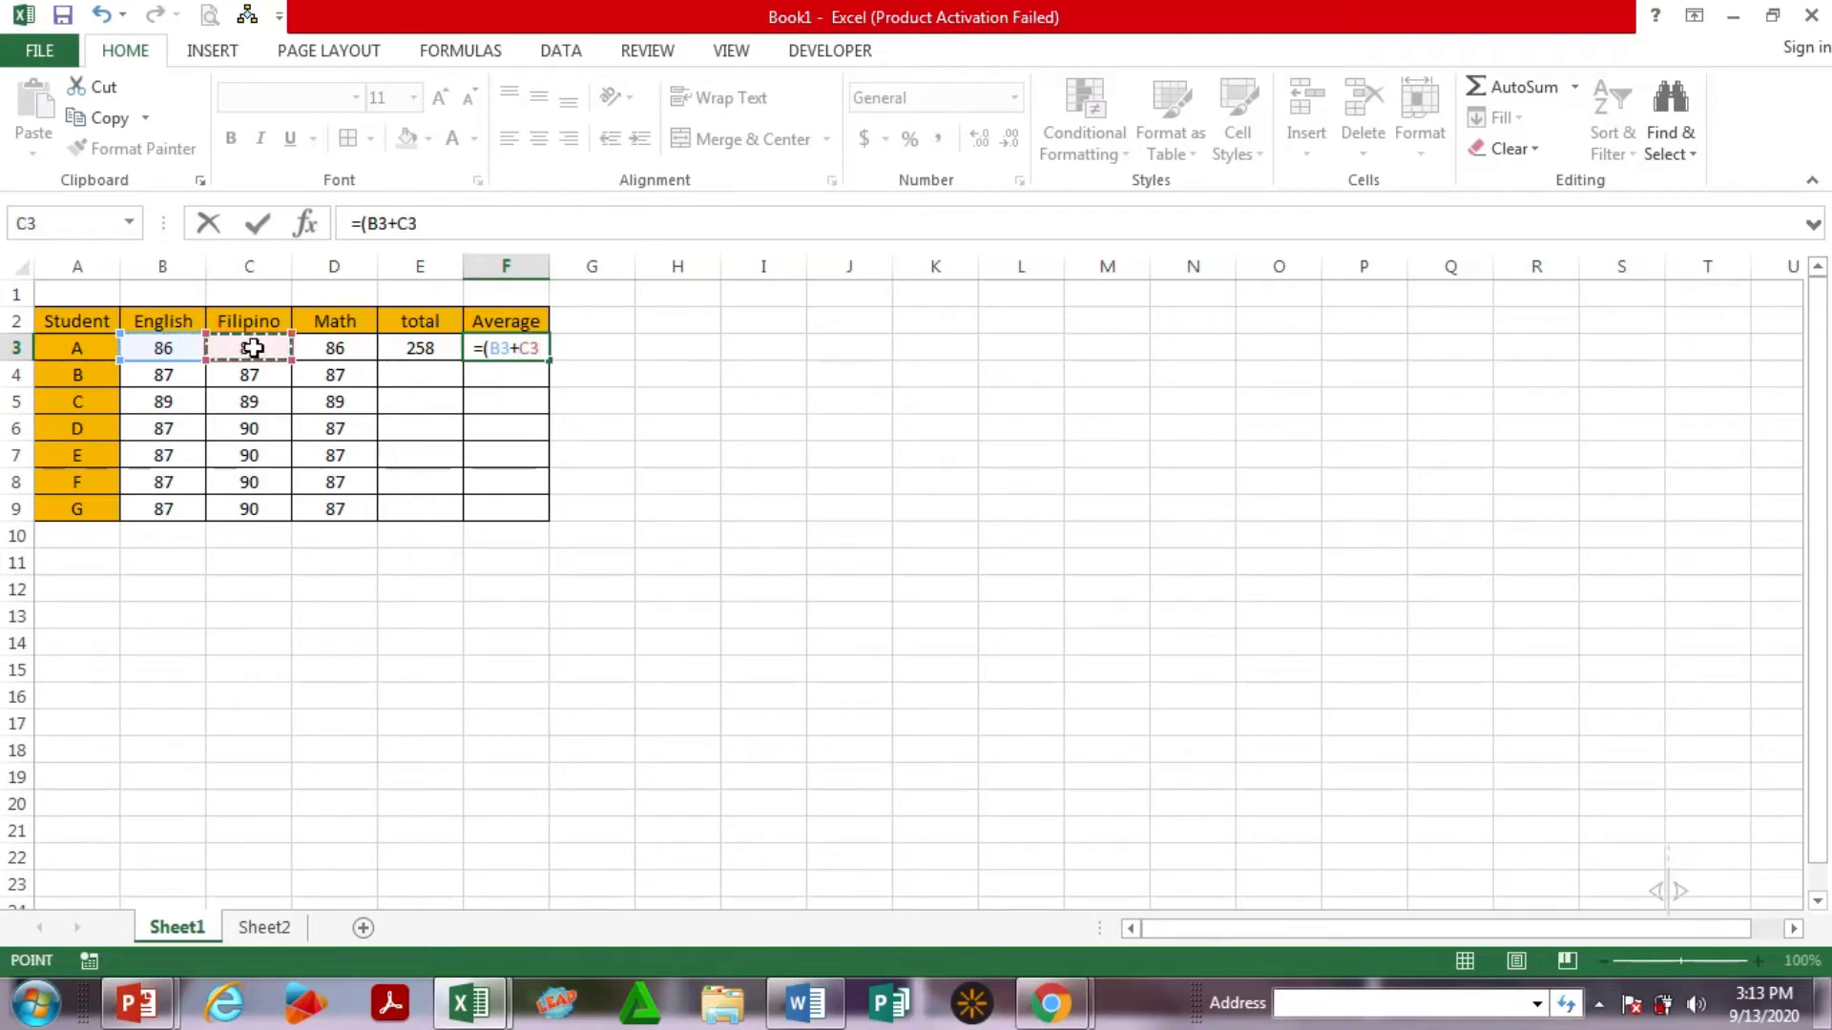
type("+")
left_click(326, 351)
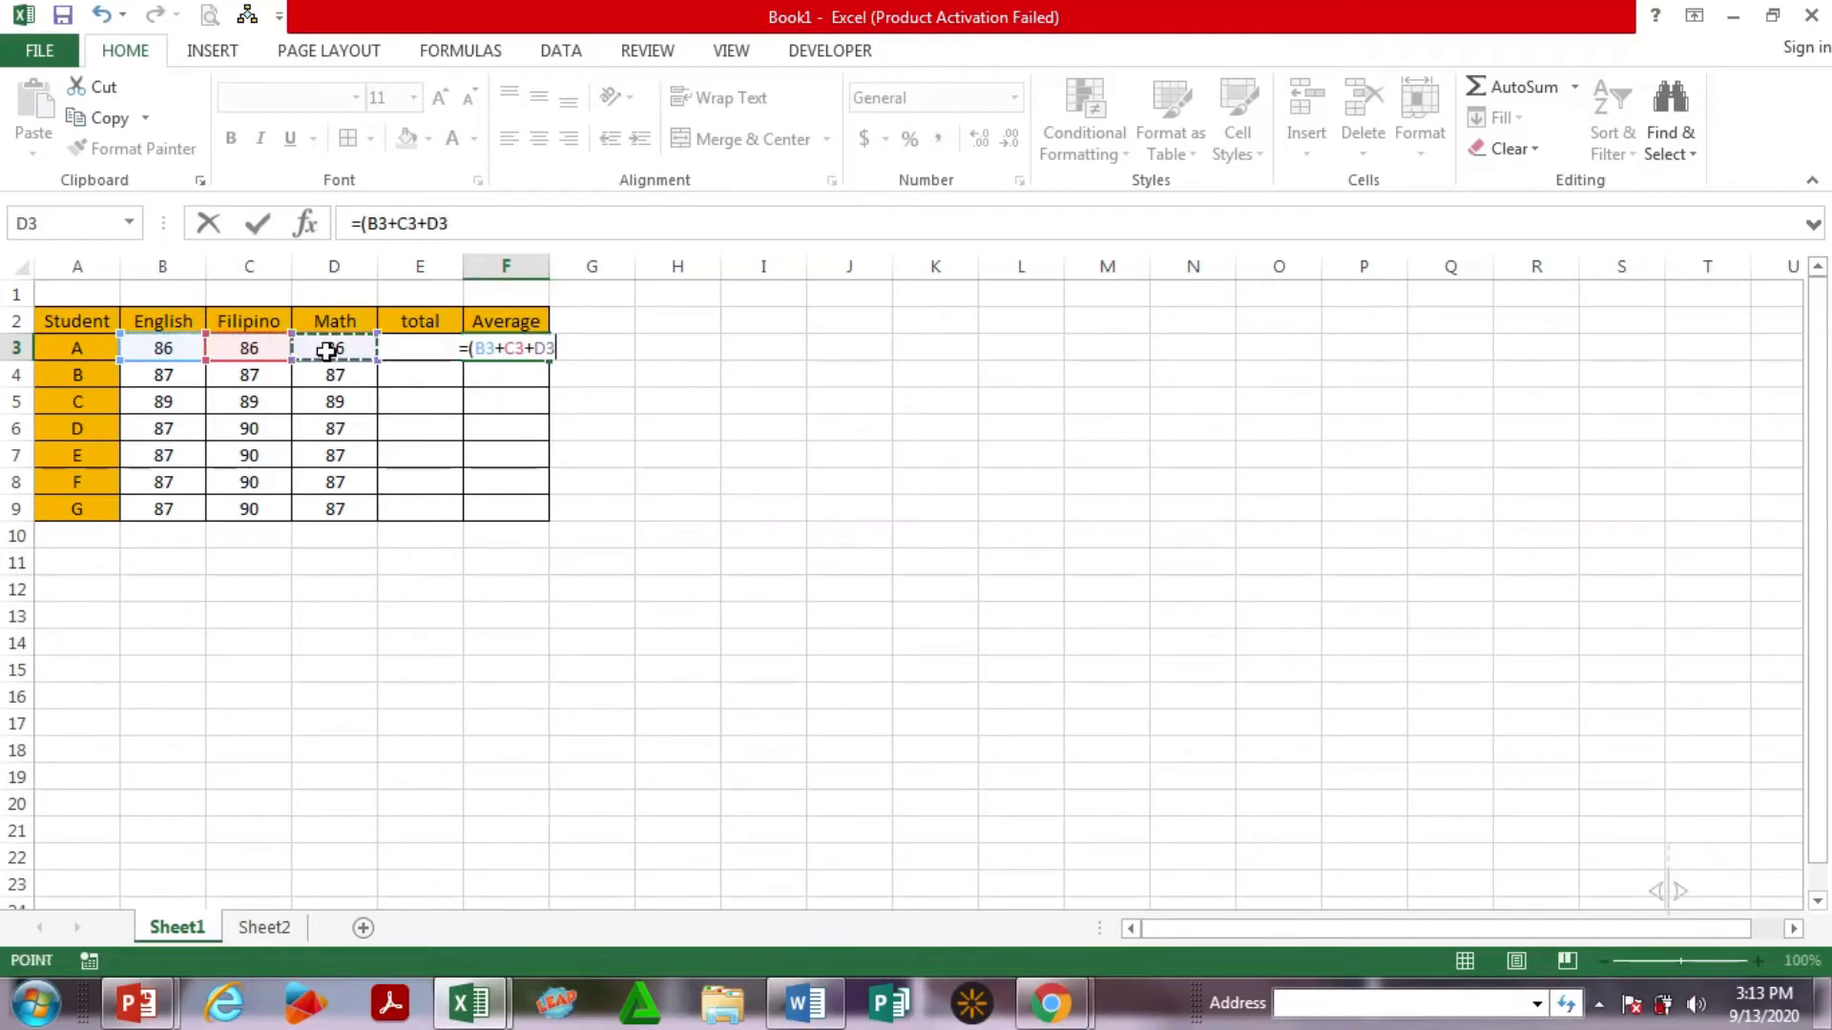
type(")")
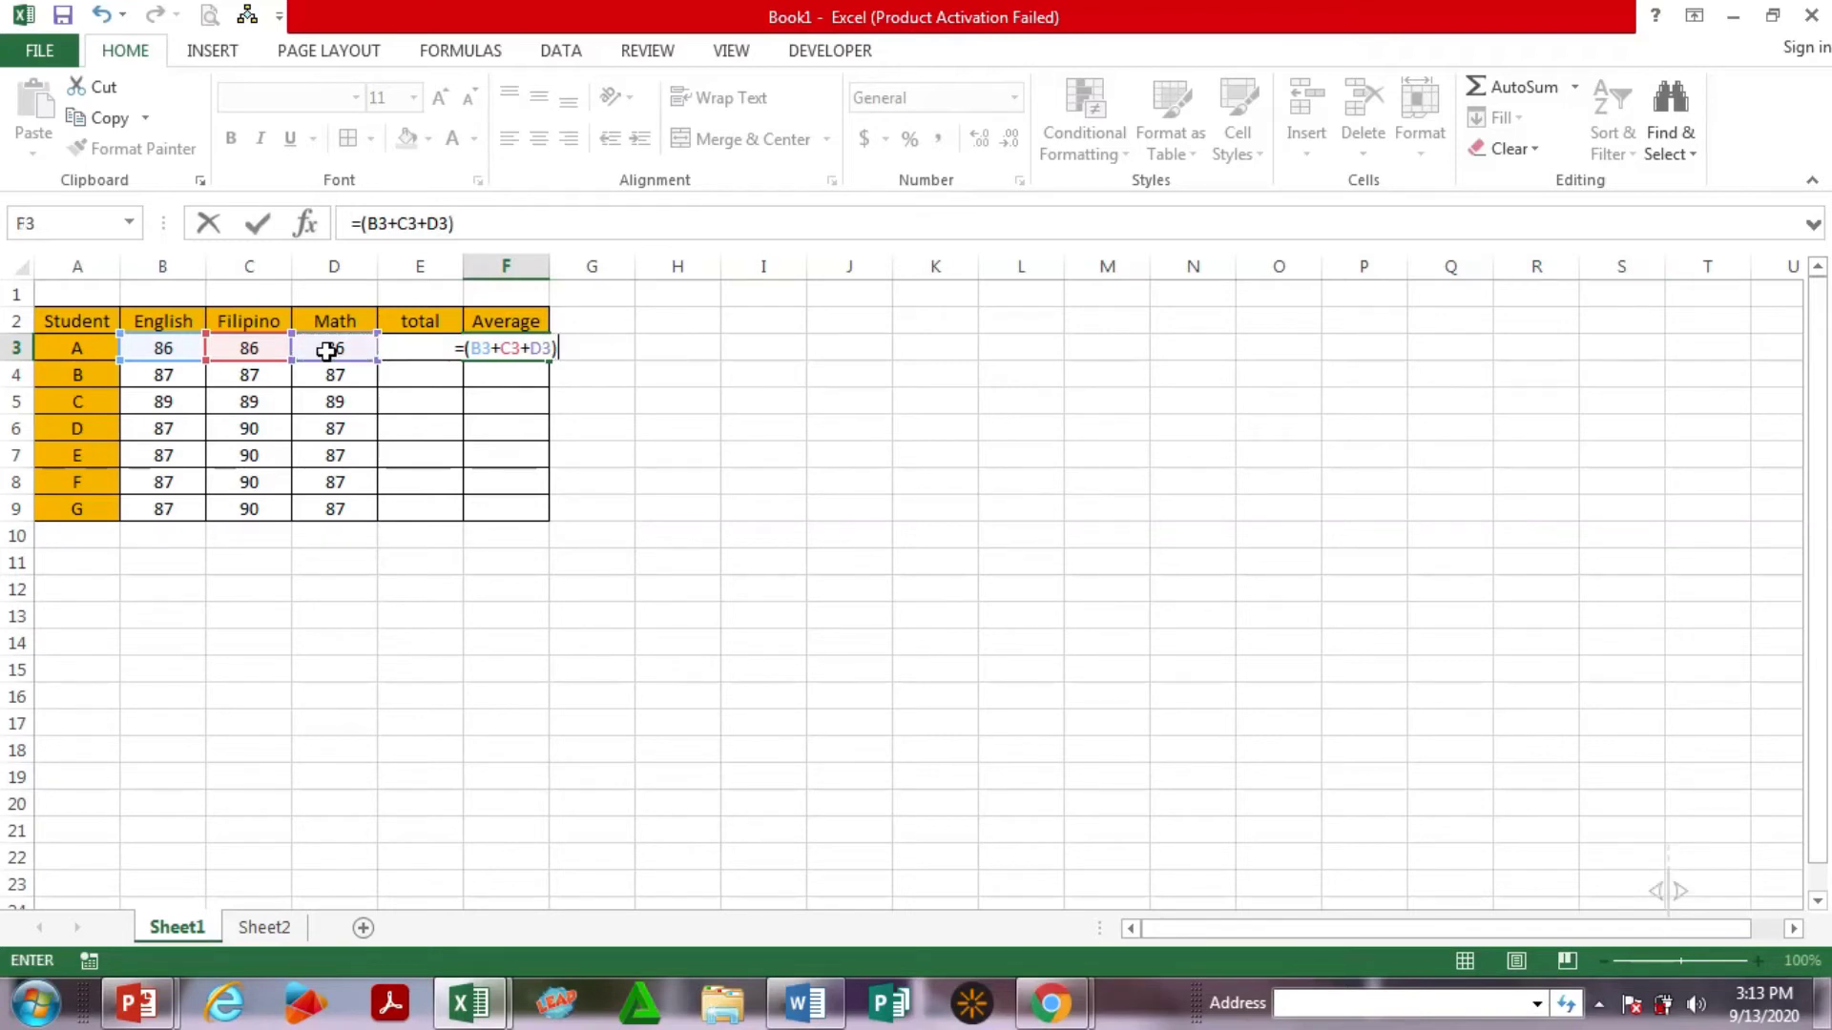
type("/3")
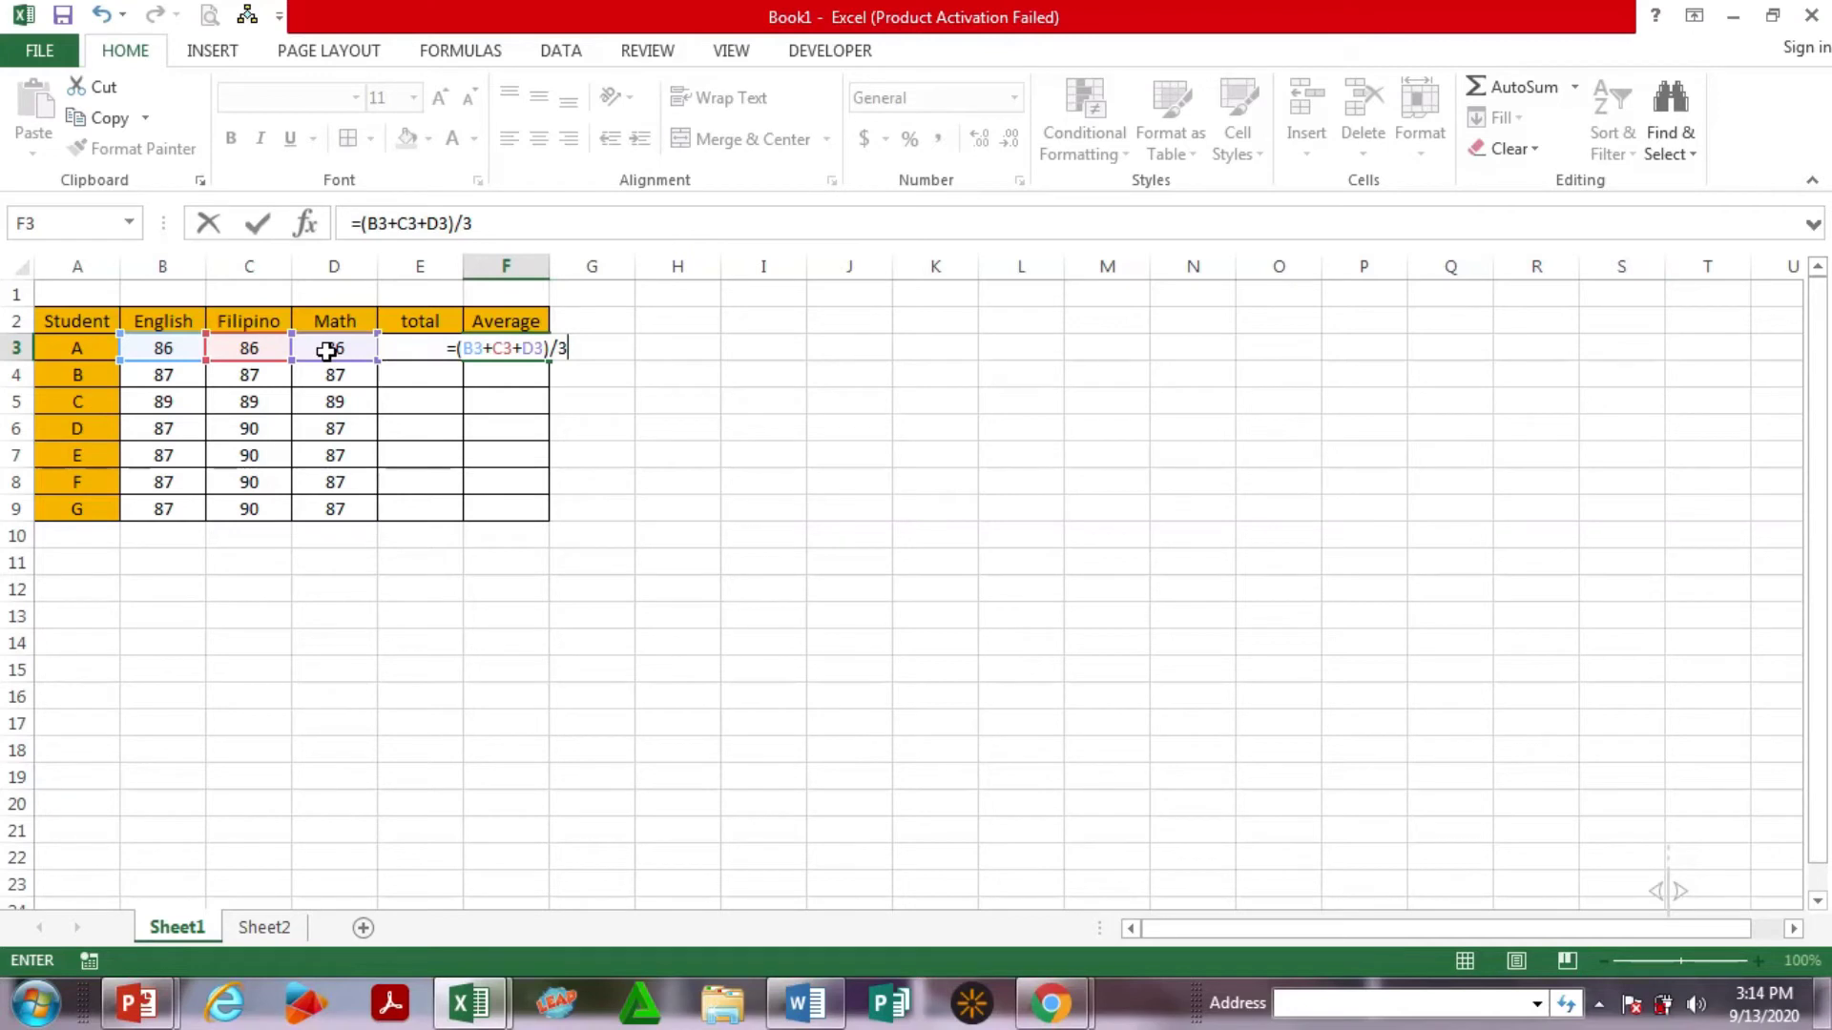
key("Return")
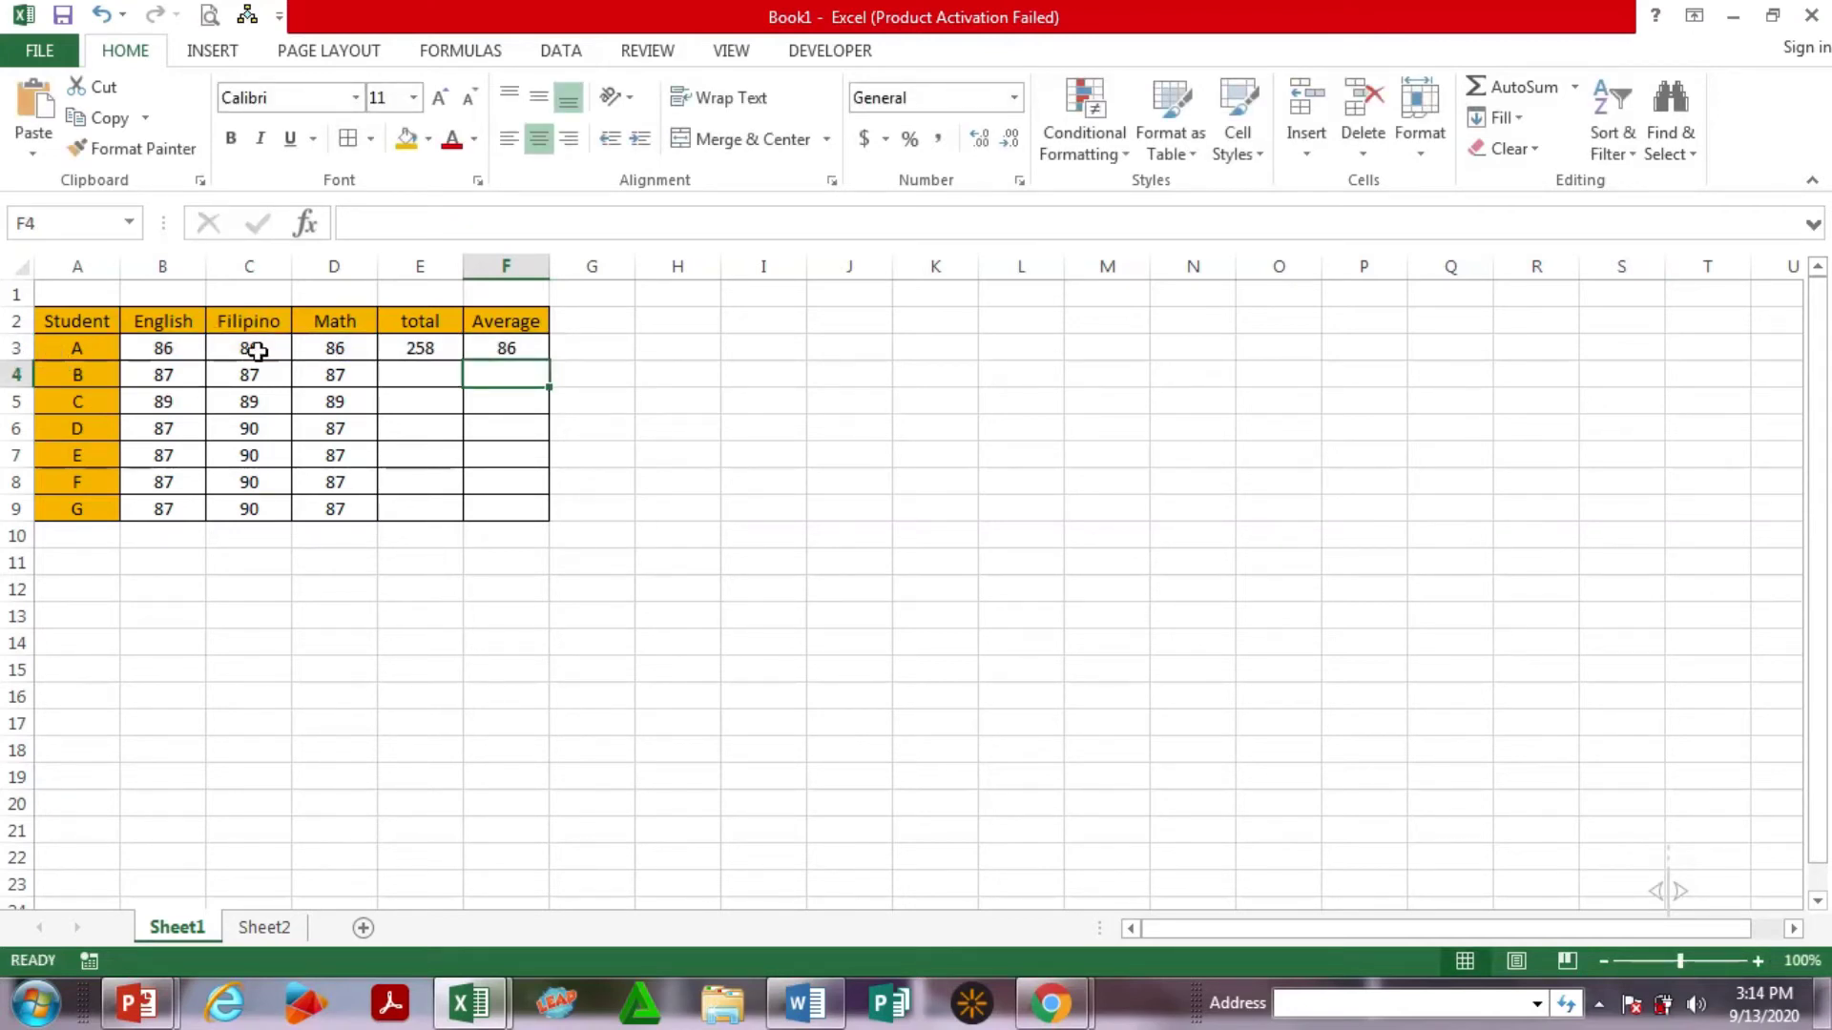
Change student A's English, Filipino and Math scores in cells B3 to D3 to 78 each.
left_click(519, 351)
left_click(176, 351)
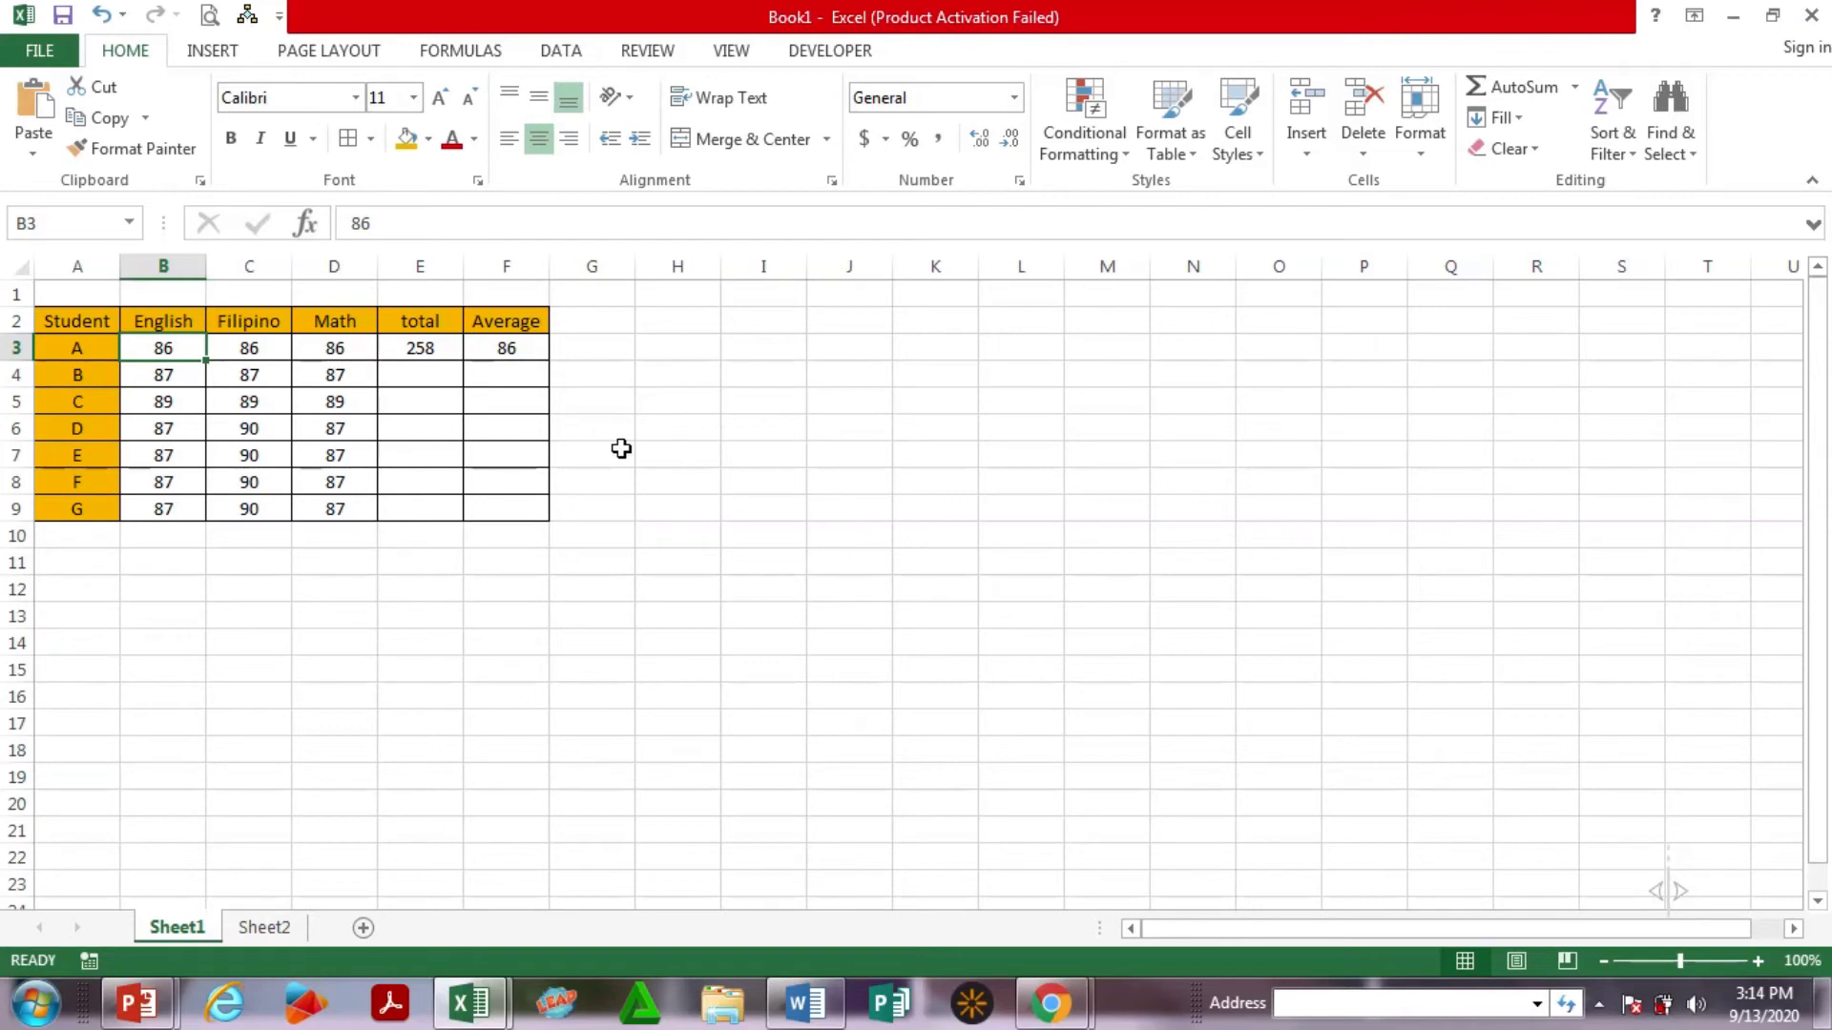
type("78")
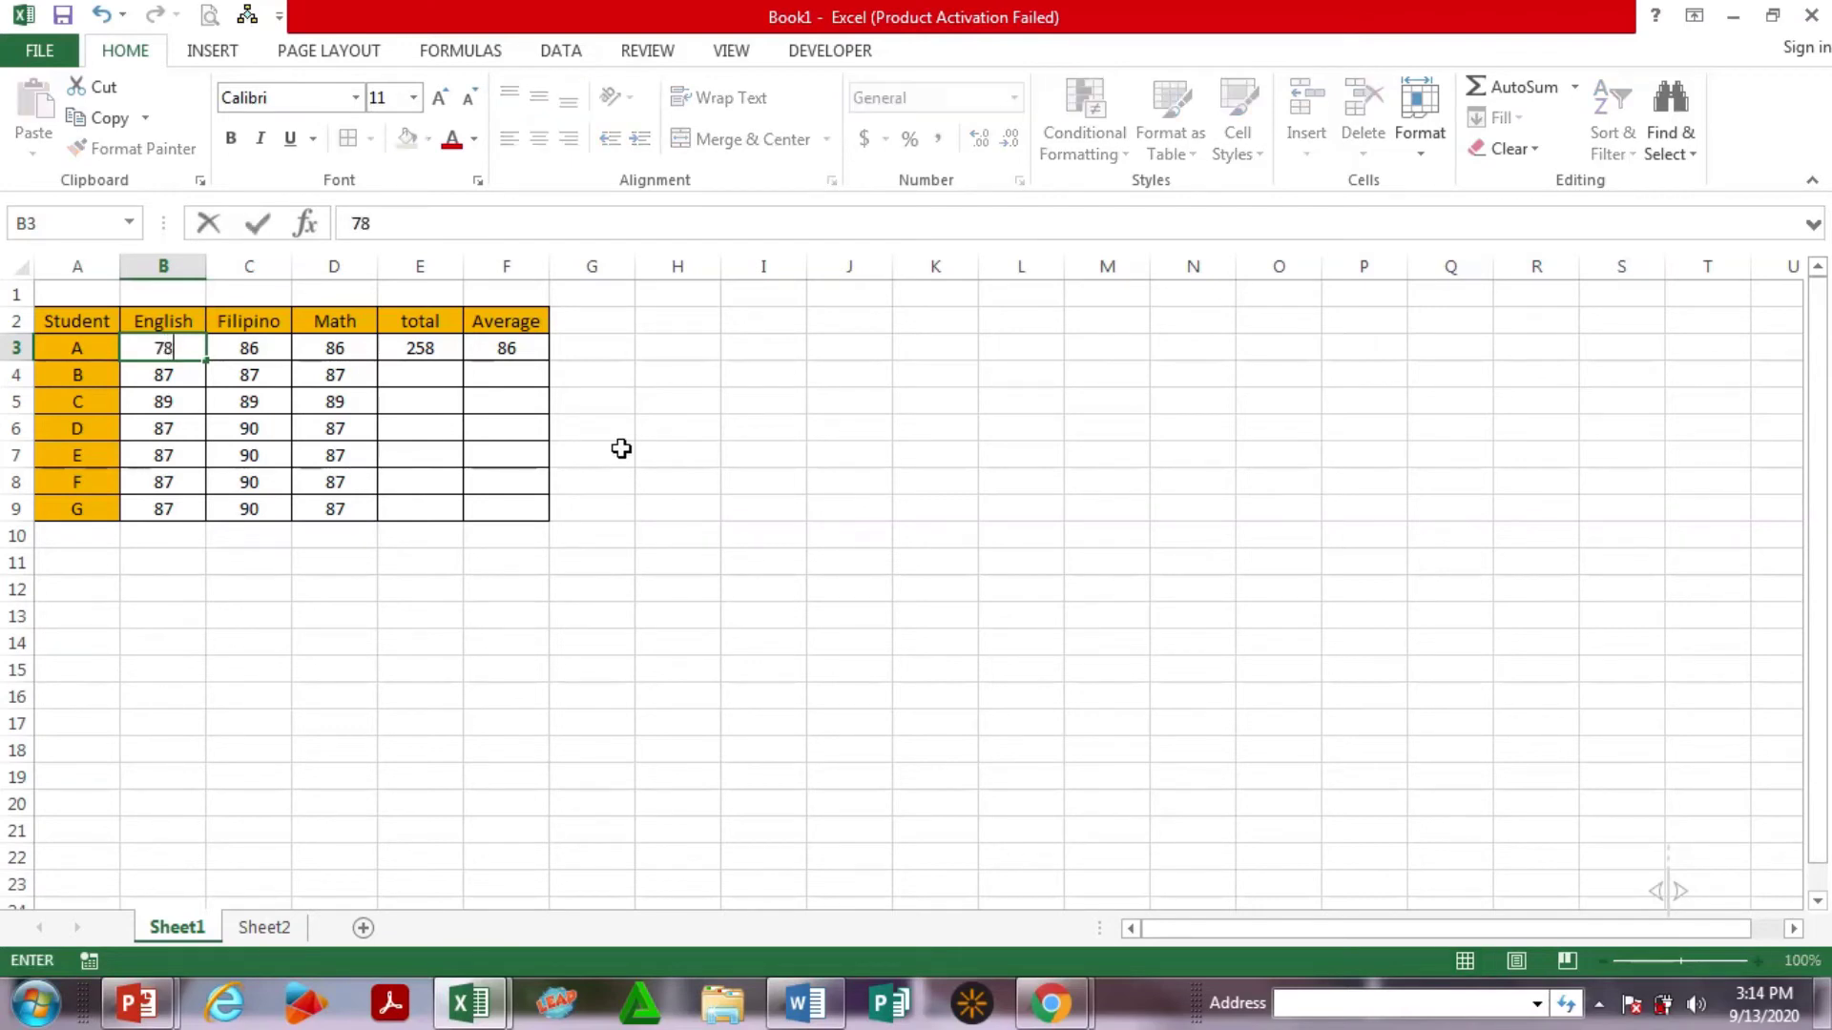
key("Tab")
type("78")
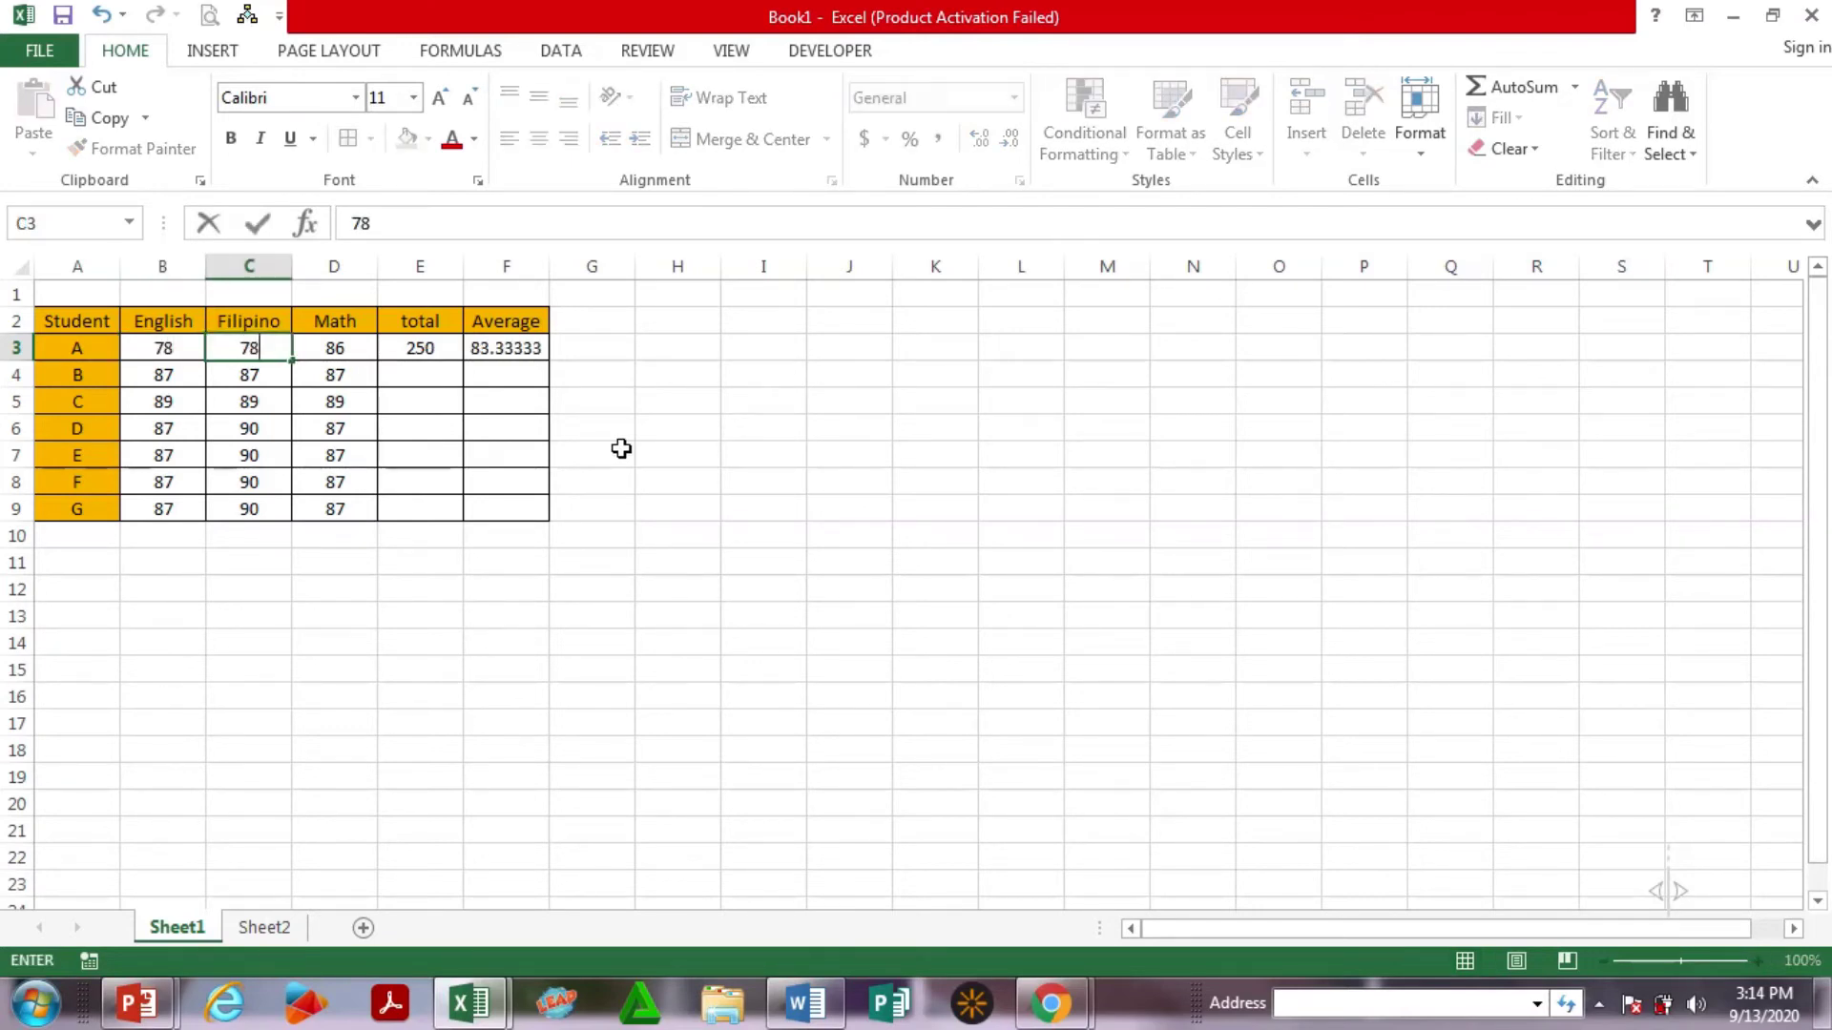
key("Tab")
type("78")
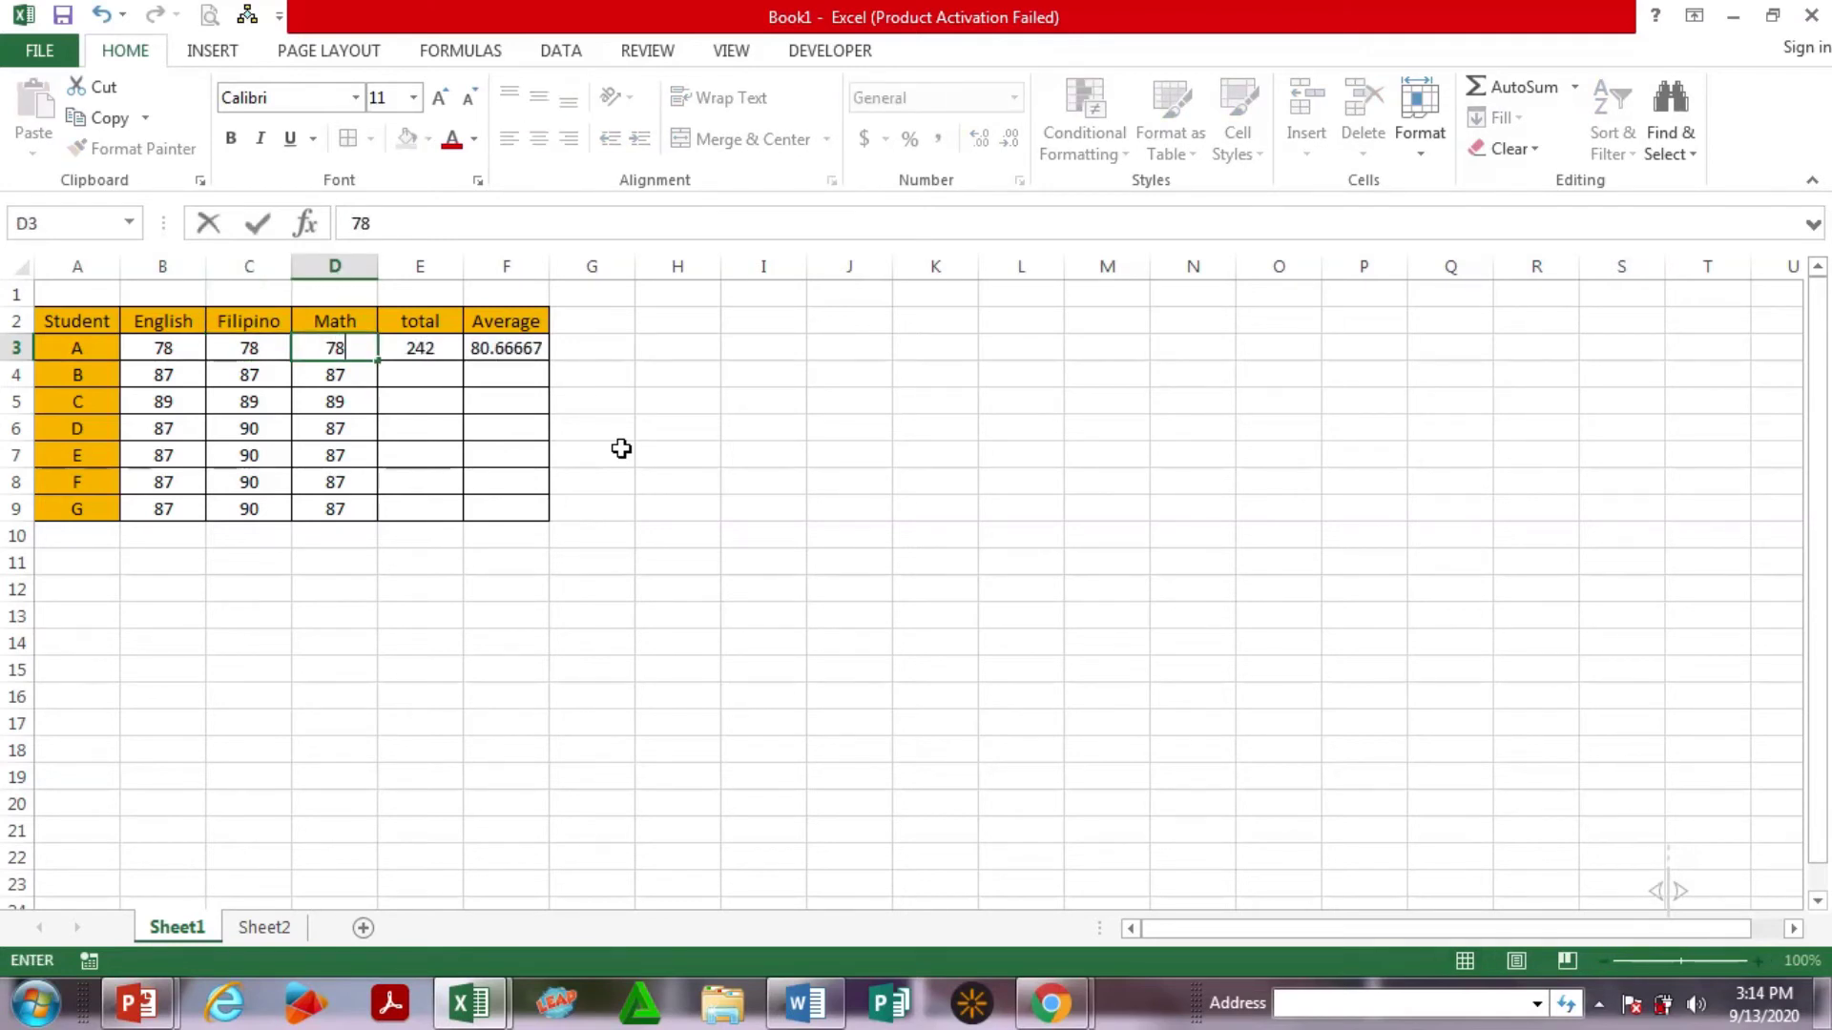
key("Tab")
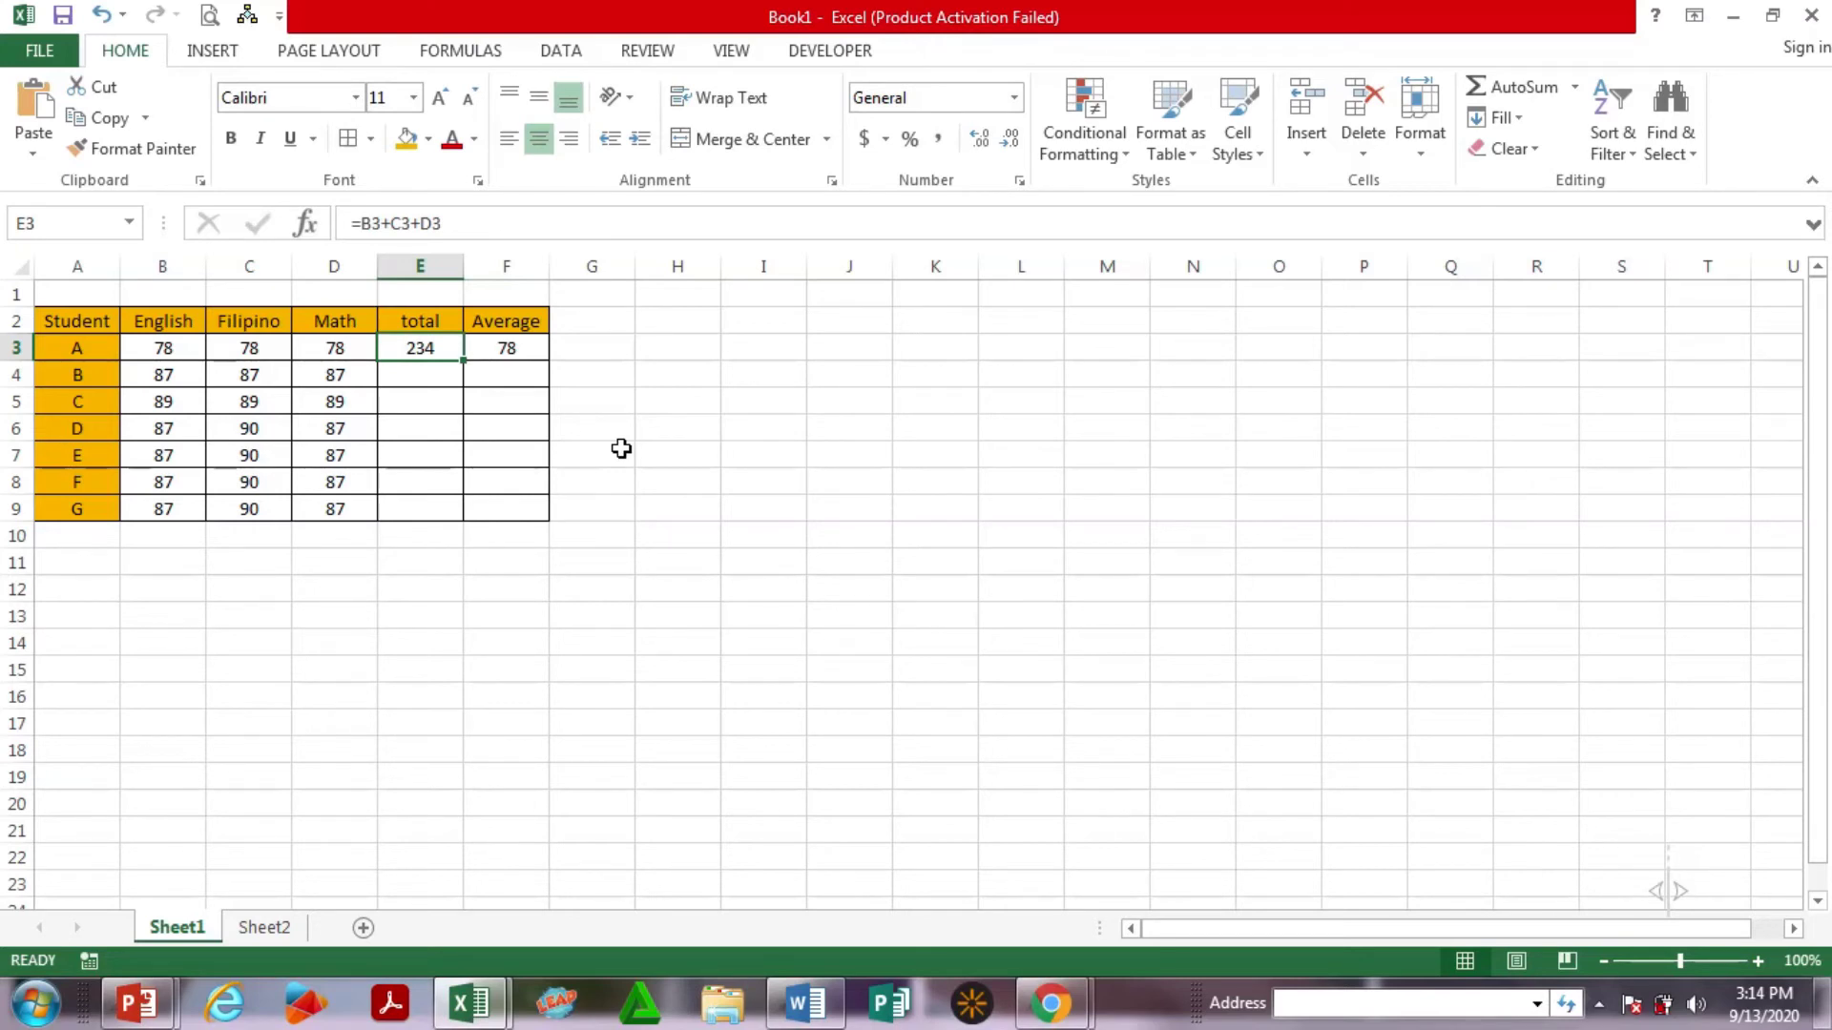
Enter the formula =B4+C4+D4 in cell E4 to total student B's three subject scores.
left_click(492, 434)
left_click(400, 371)
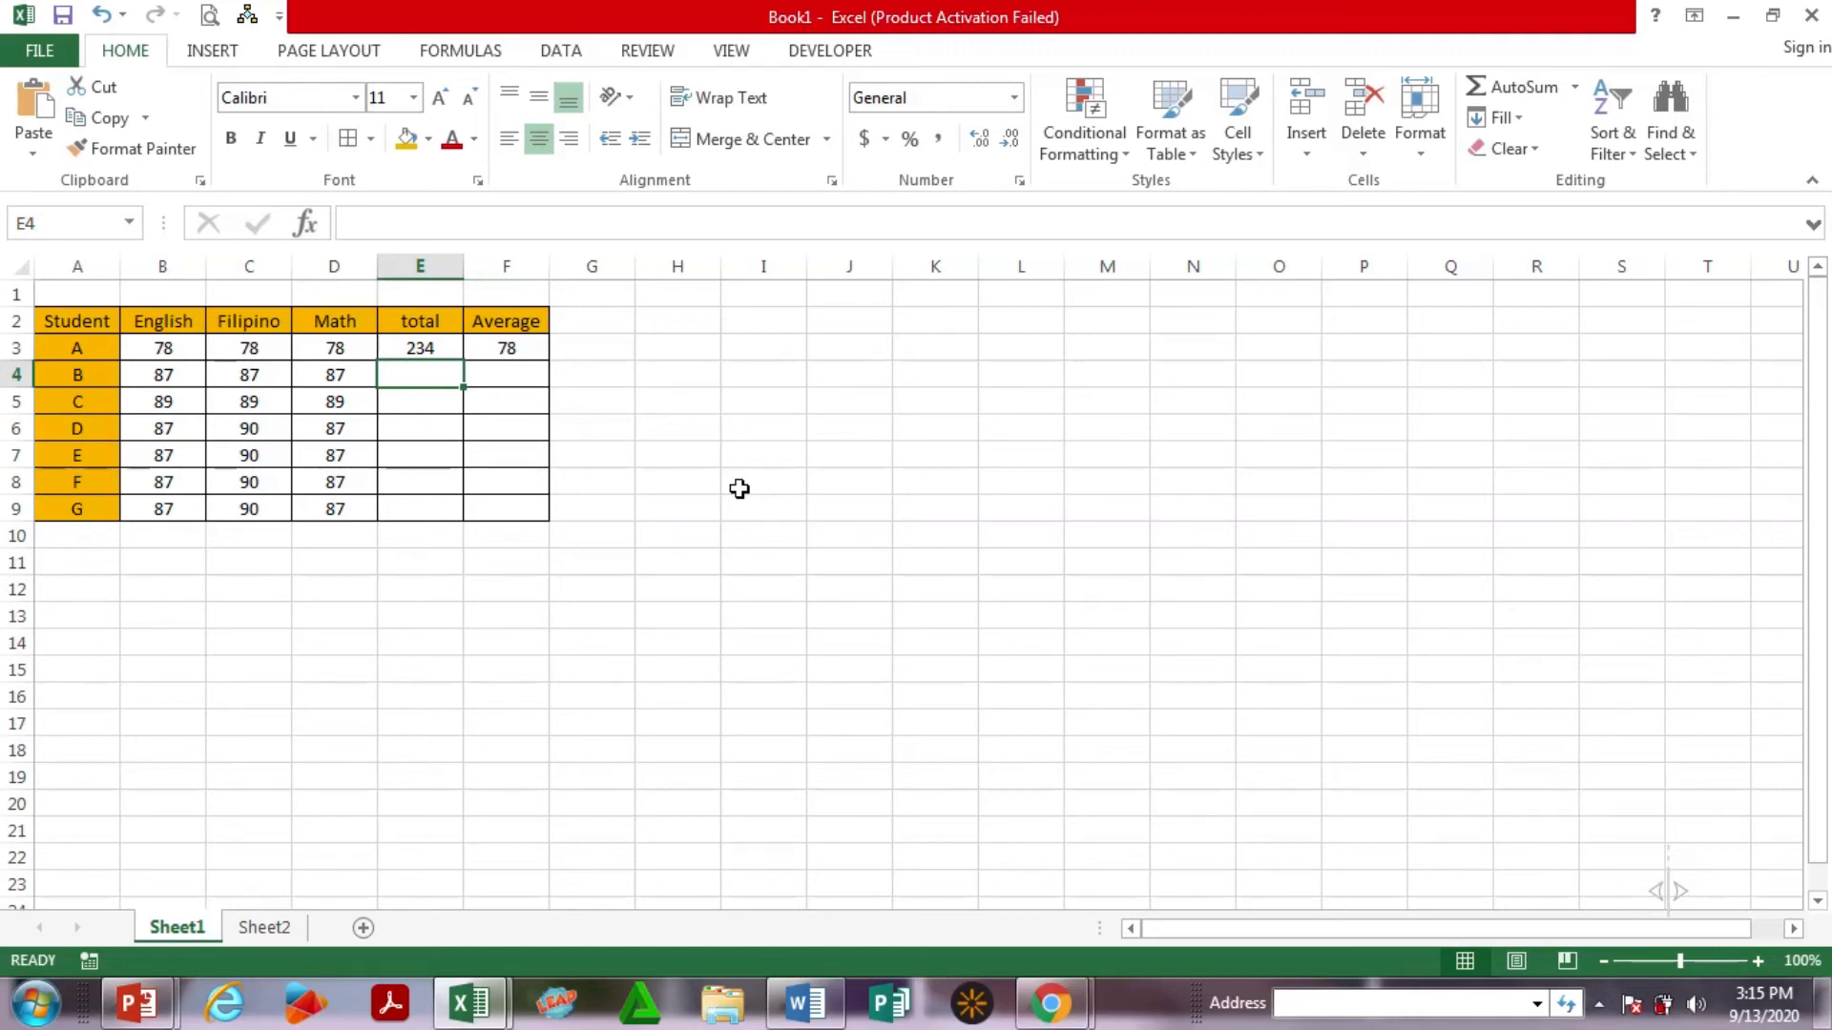
type("=")
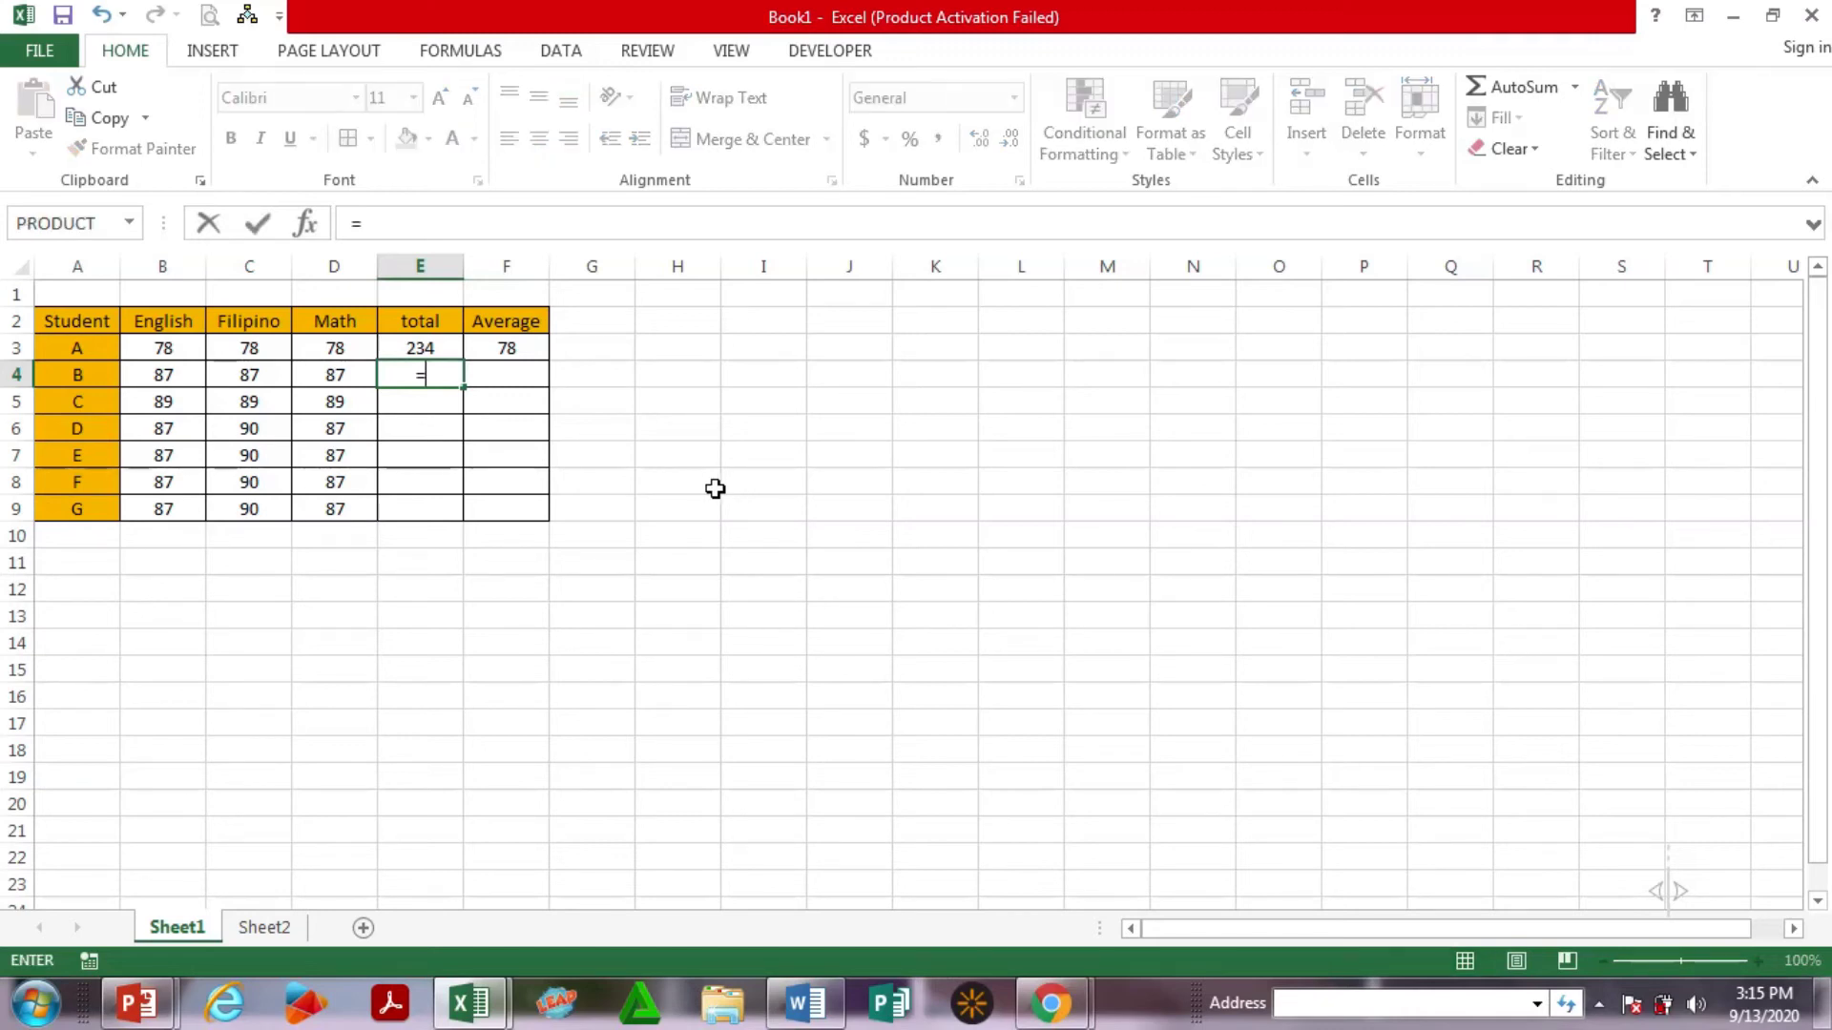
left_click(161, 382)
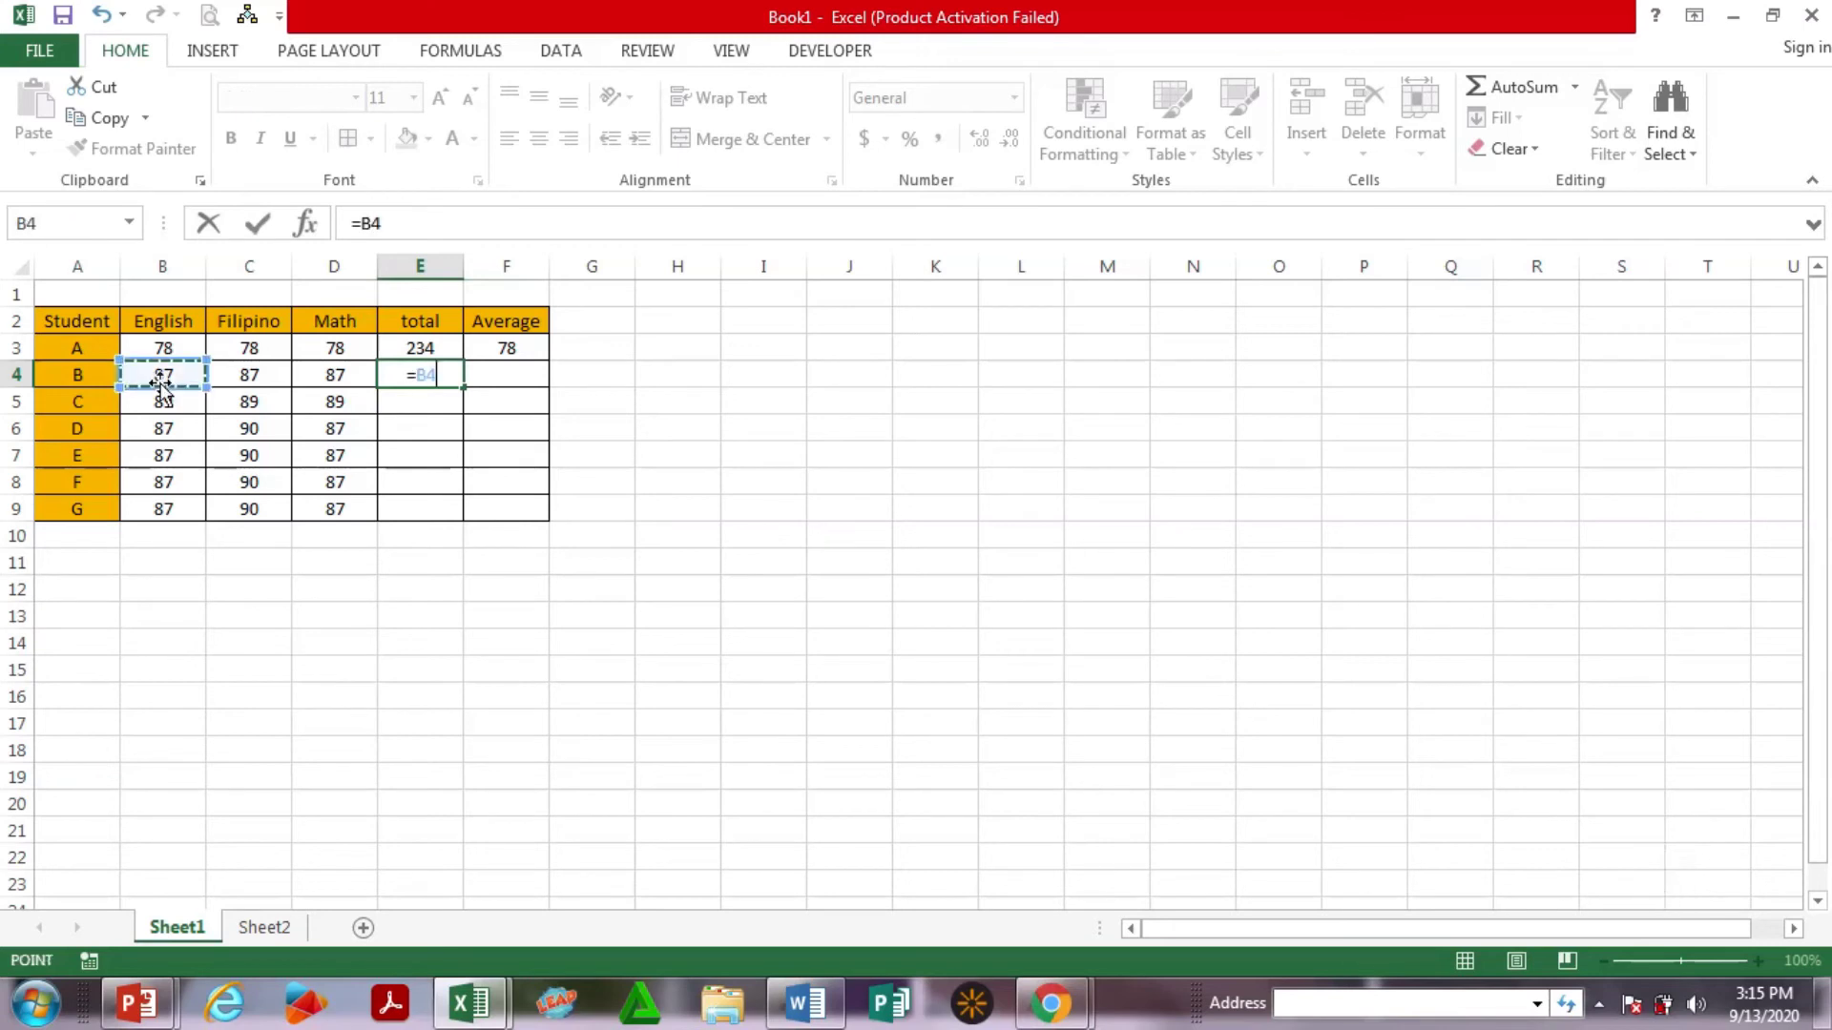
type("+")
left_click(259, 384)
type("+")
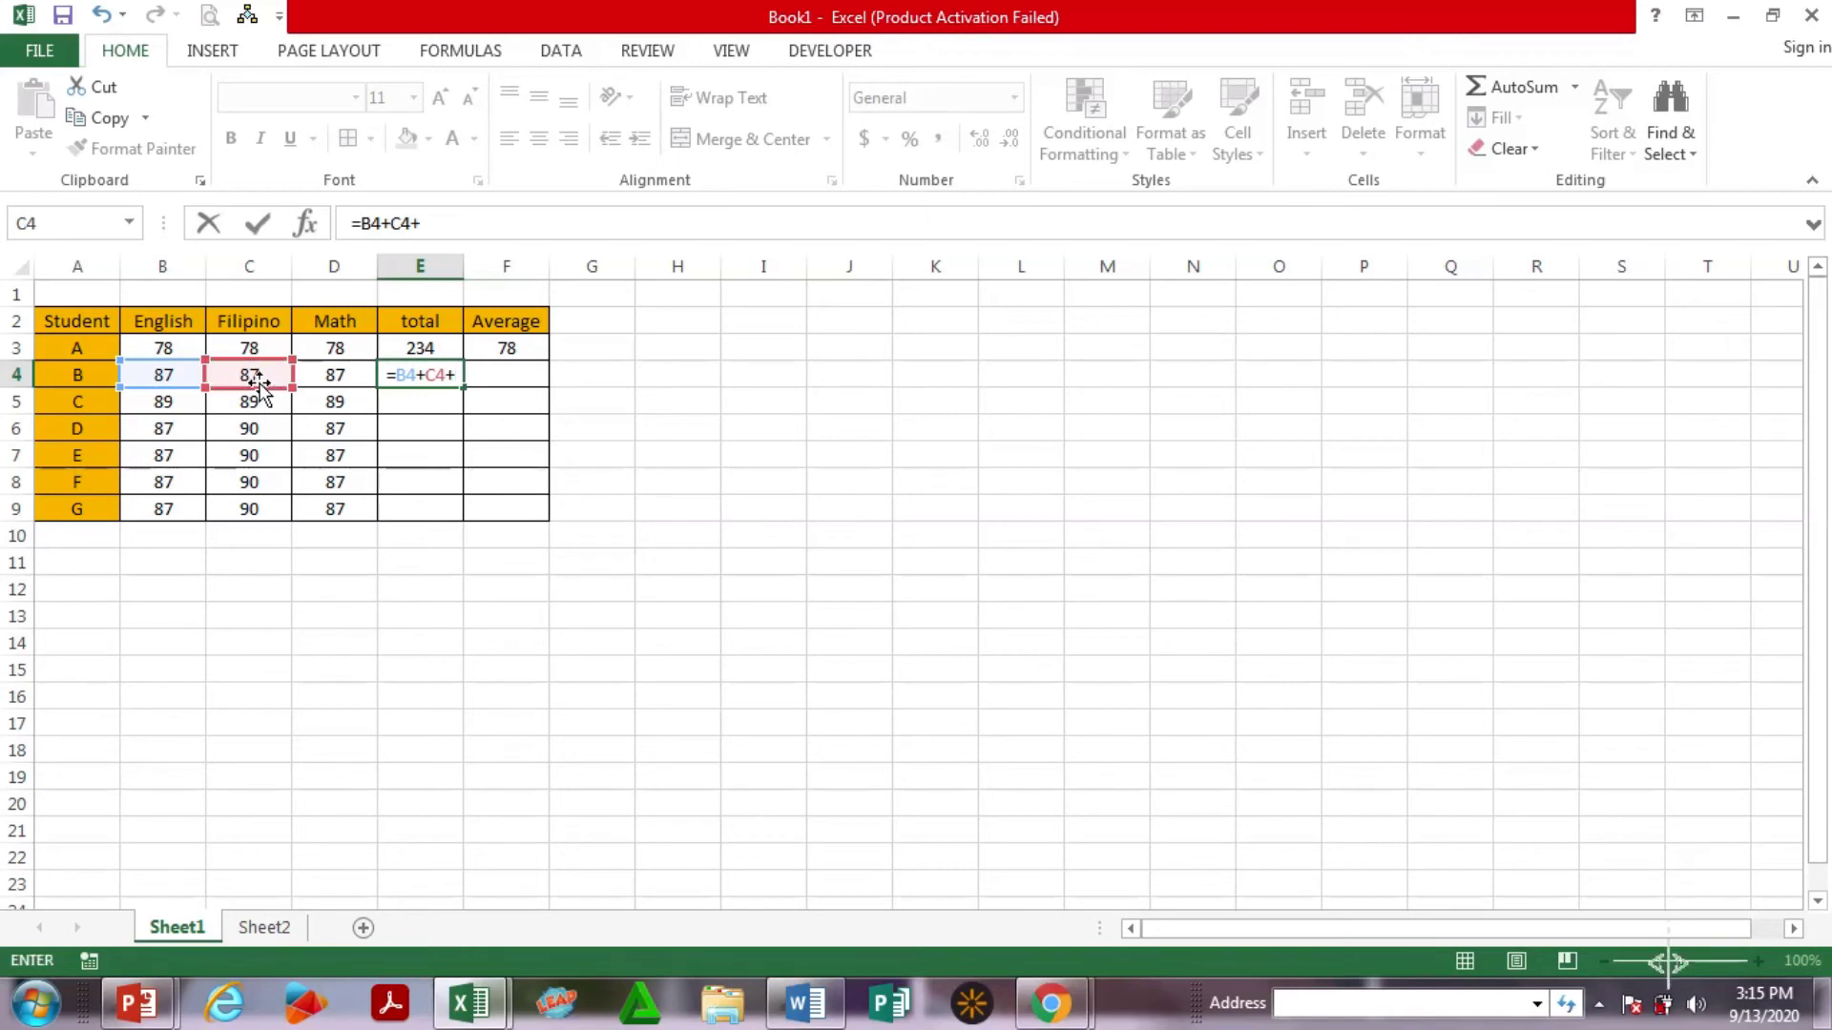
left_click(349, 374)
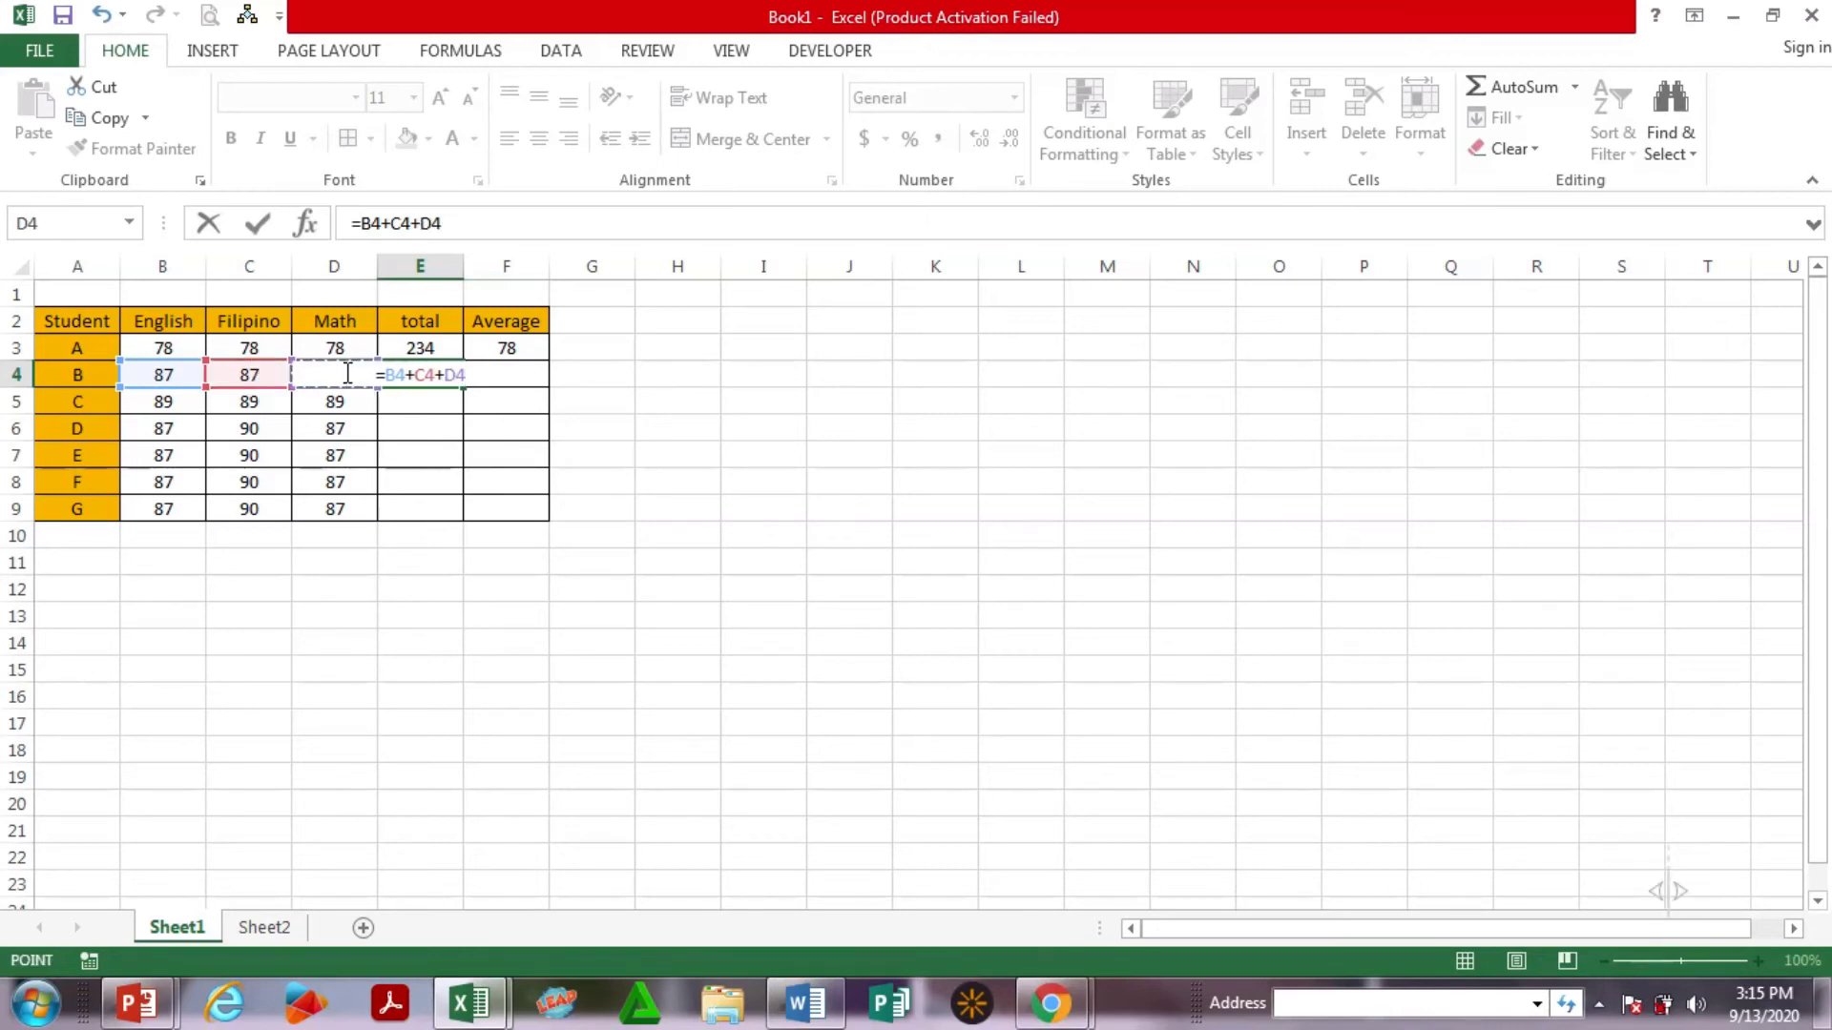
key("Return")
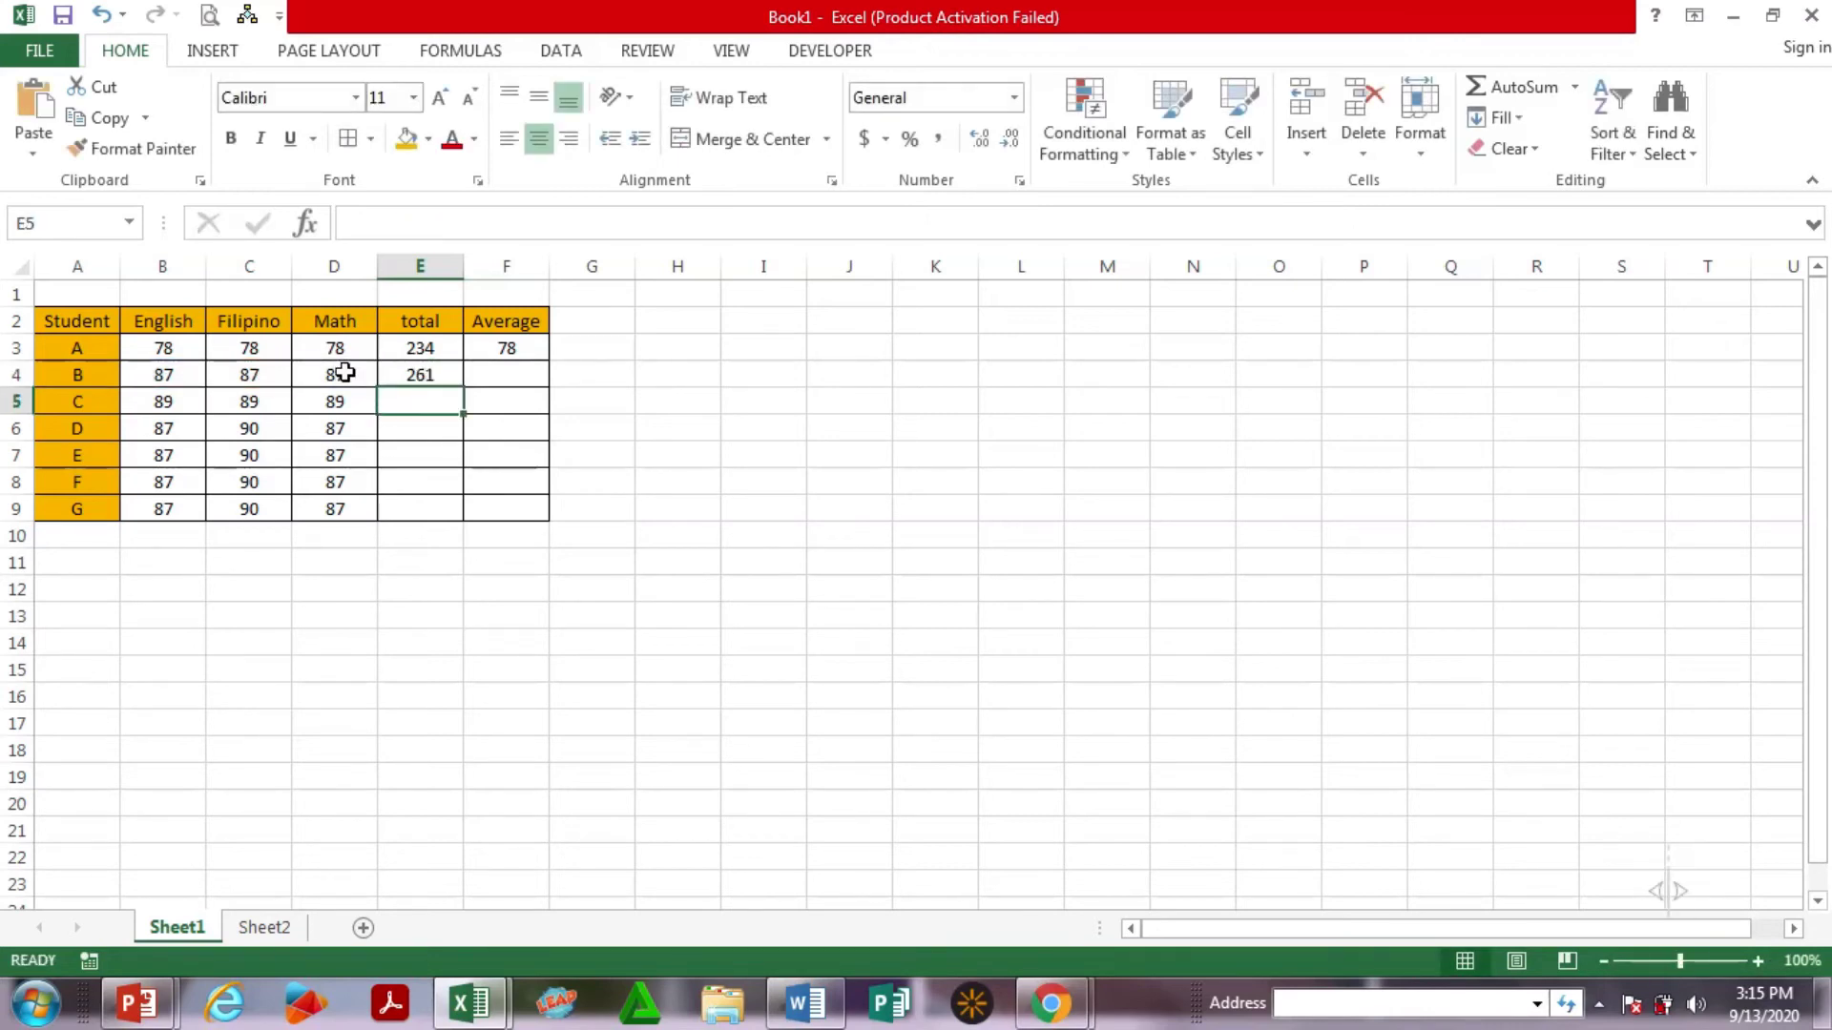
Enter the formula =(B4+C4+D4)/3 in cell F4 to calculate student B's average.
left_click(511, 373)
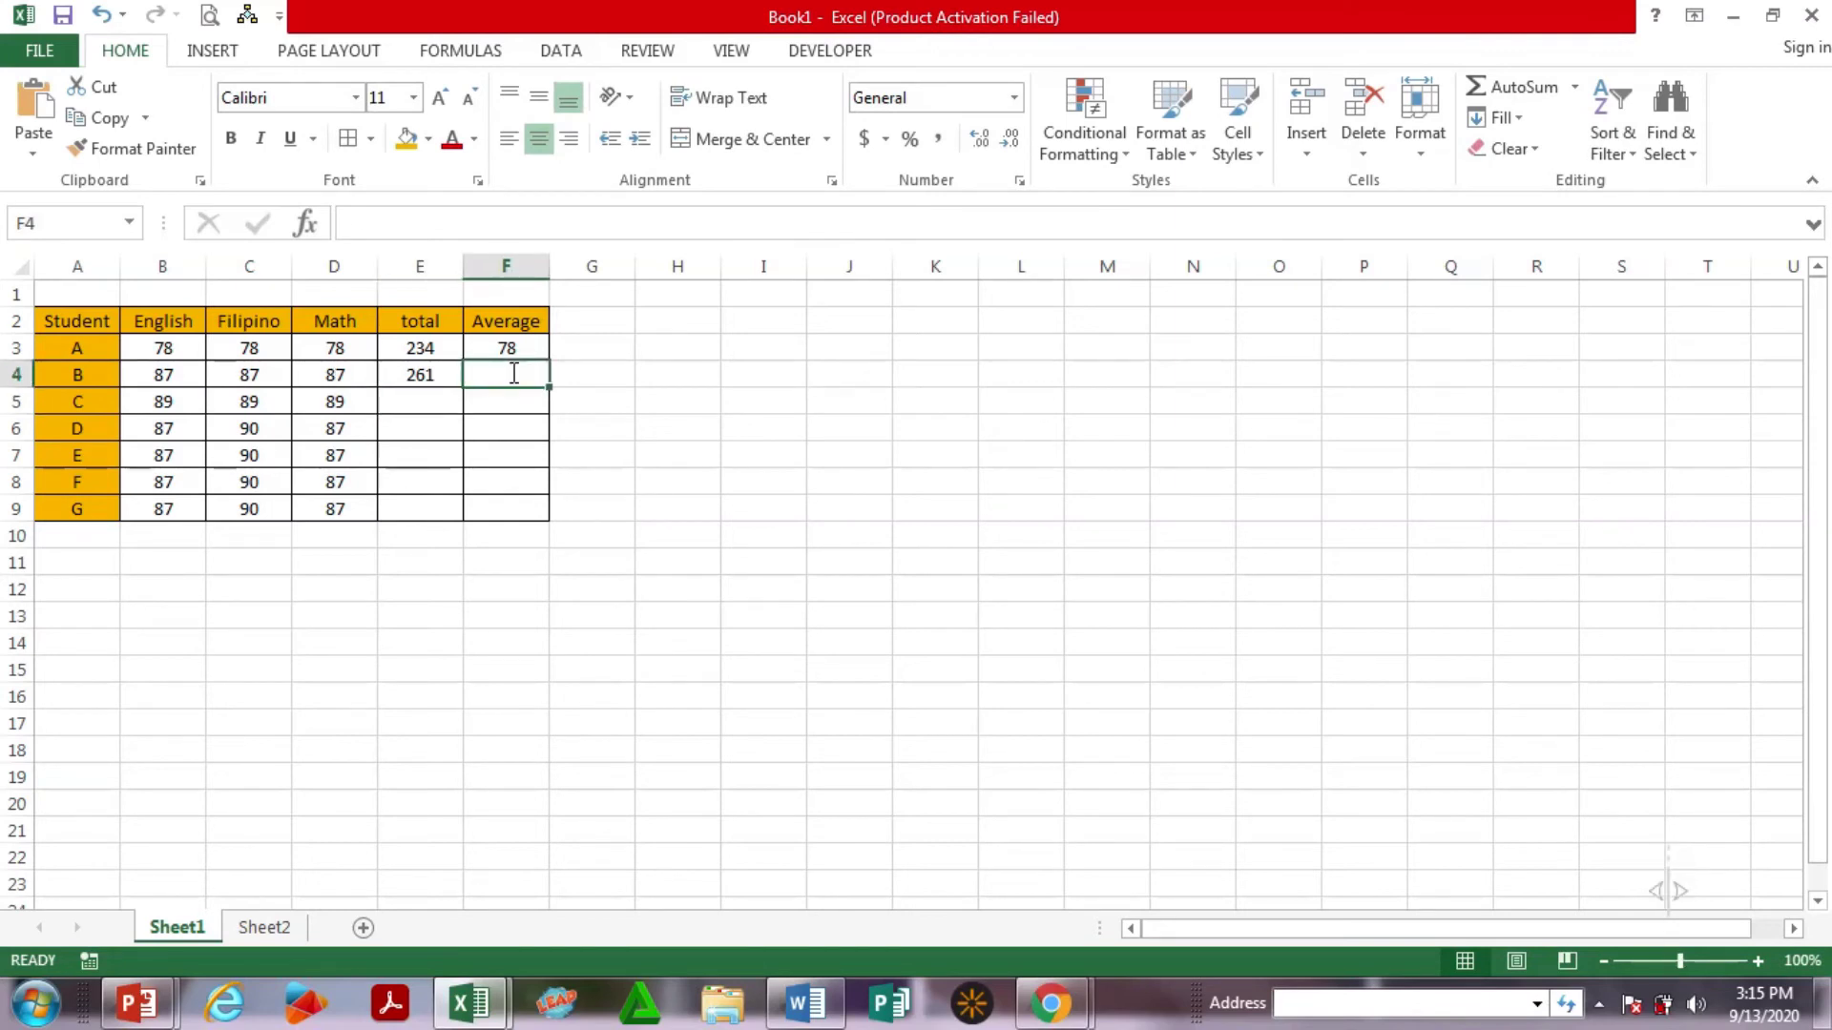
type("=")
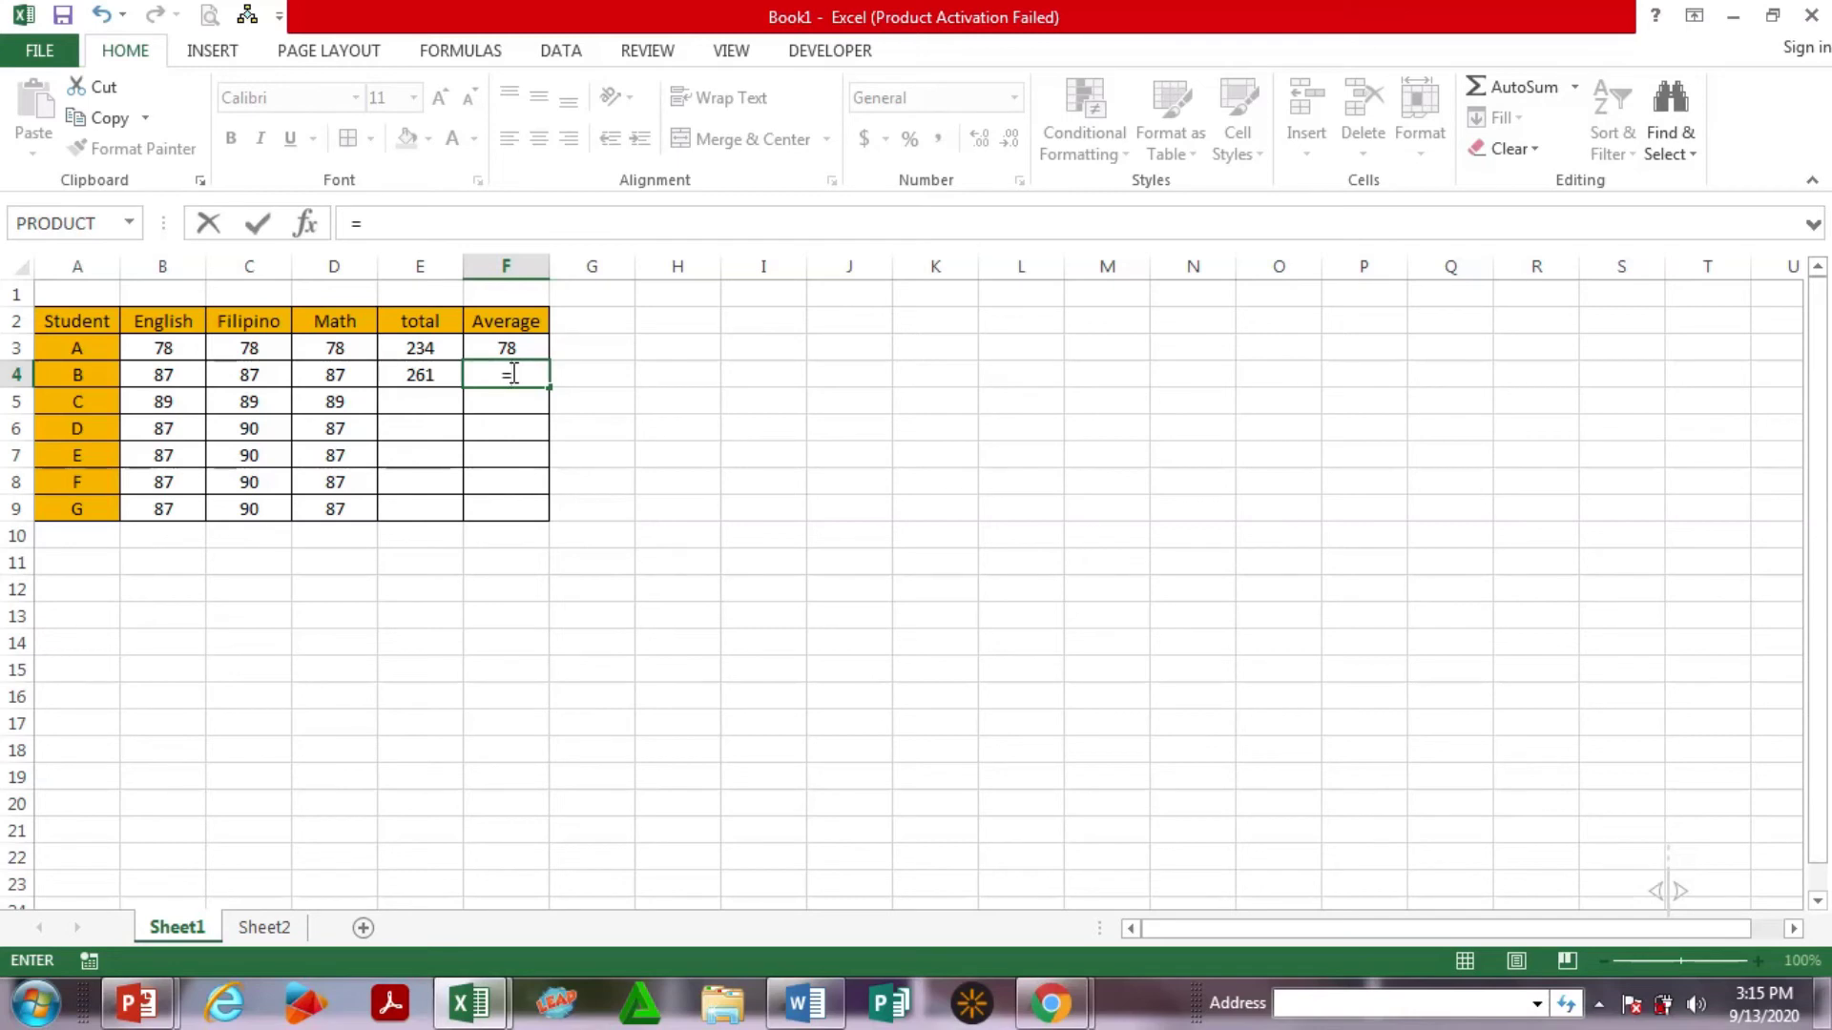
type("(")
left_click(180, 372)
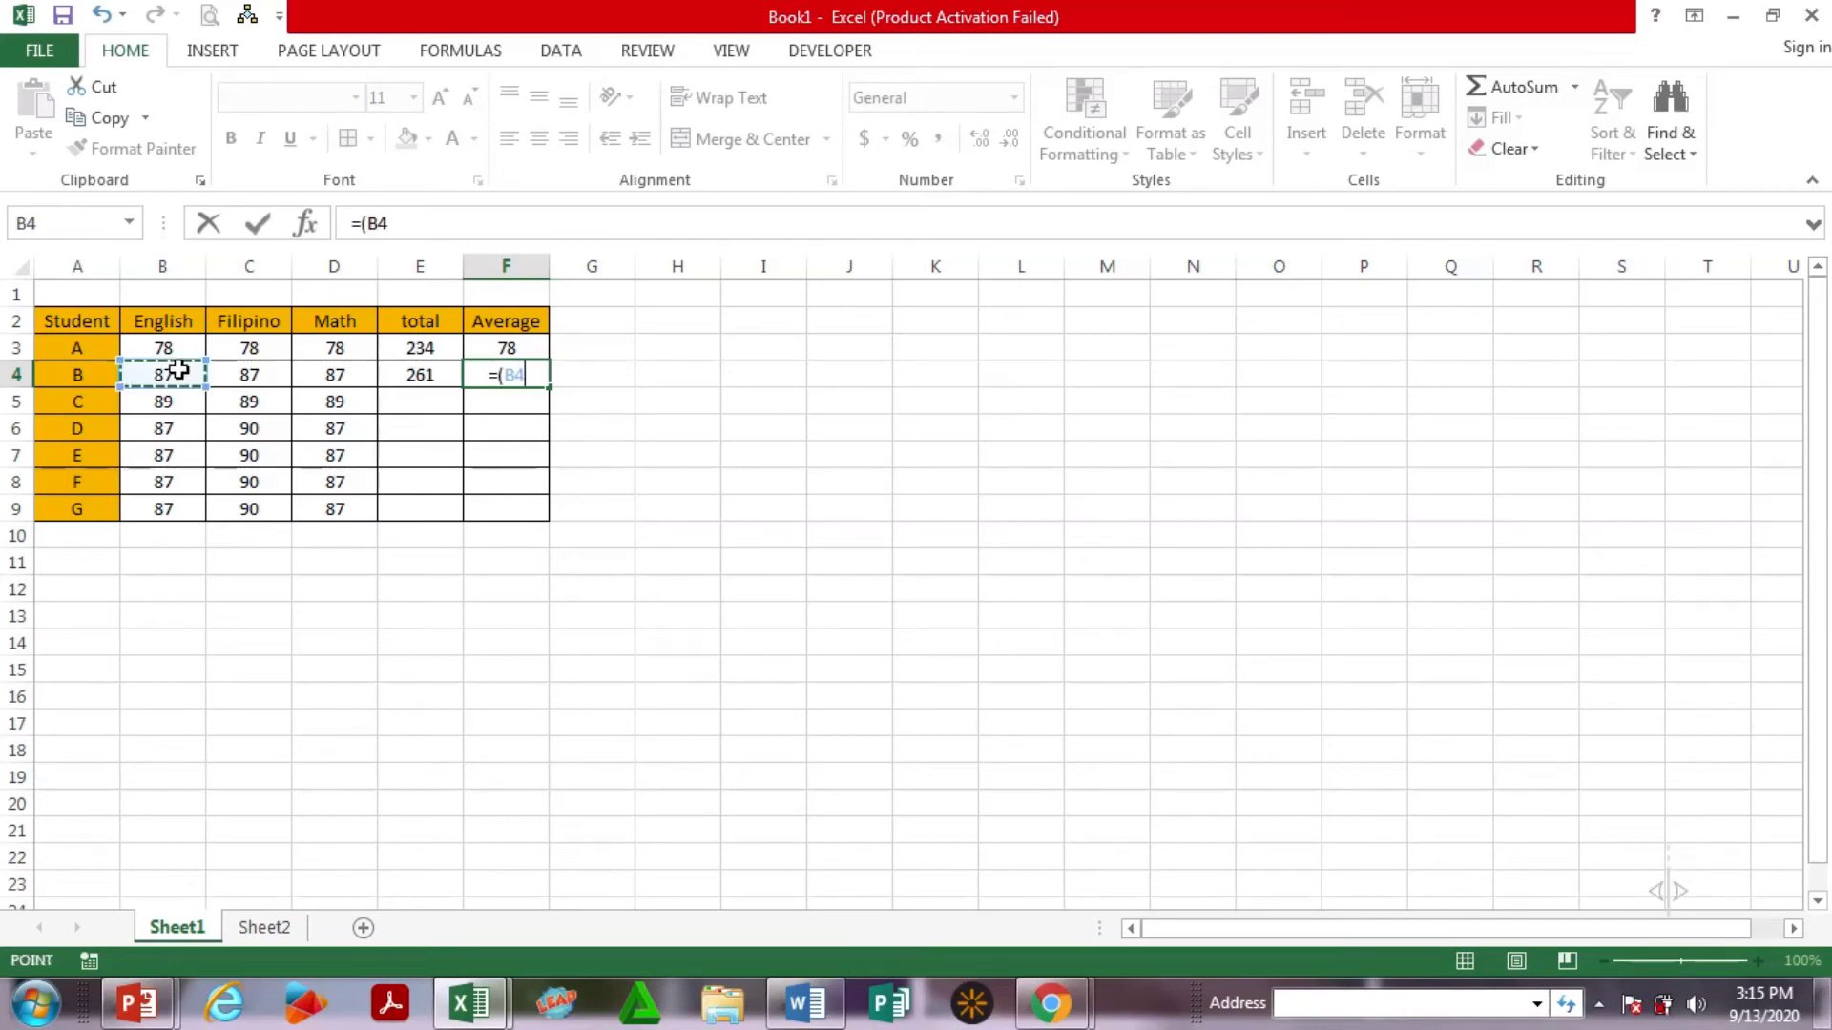
type("+")
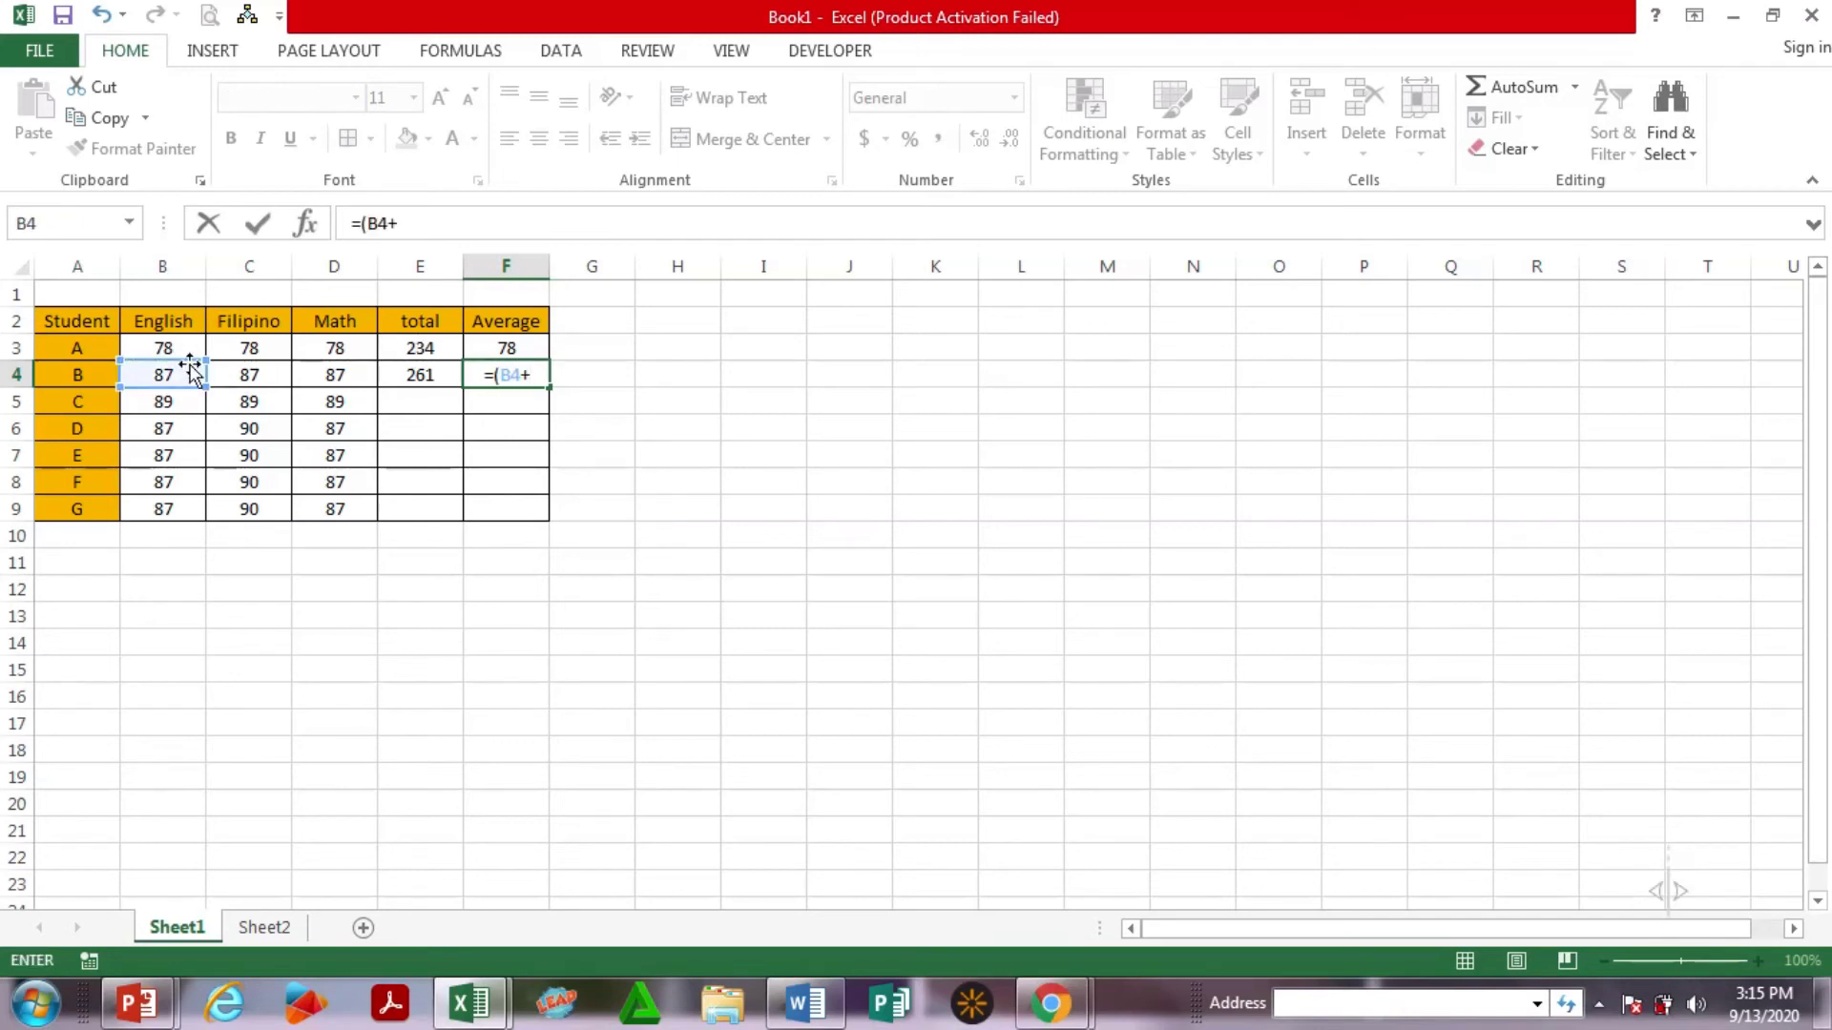
left_click(259, 375)
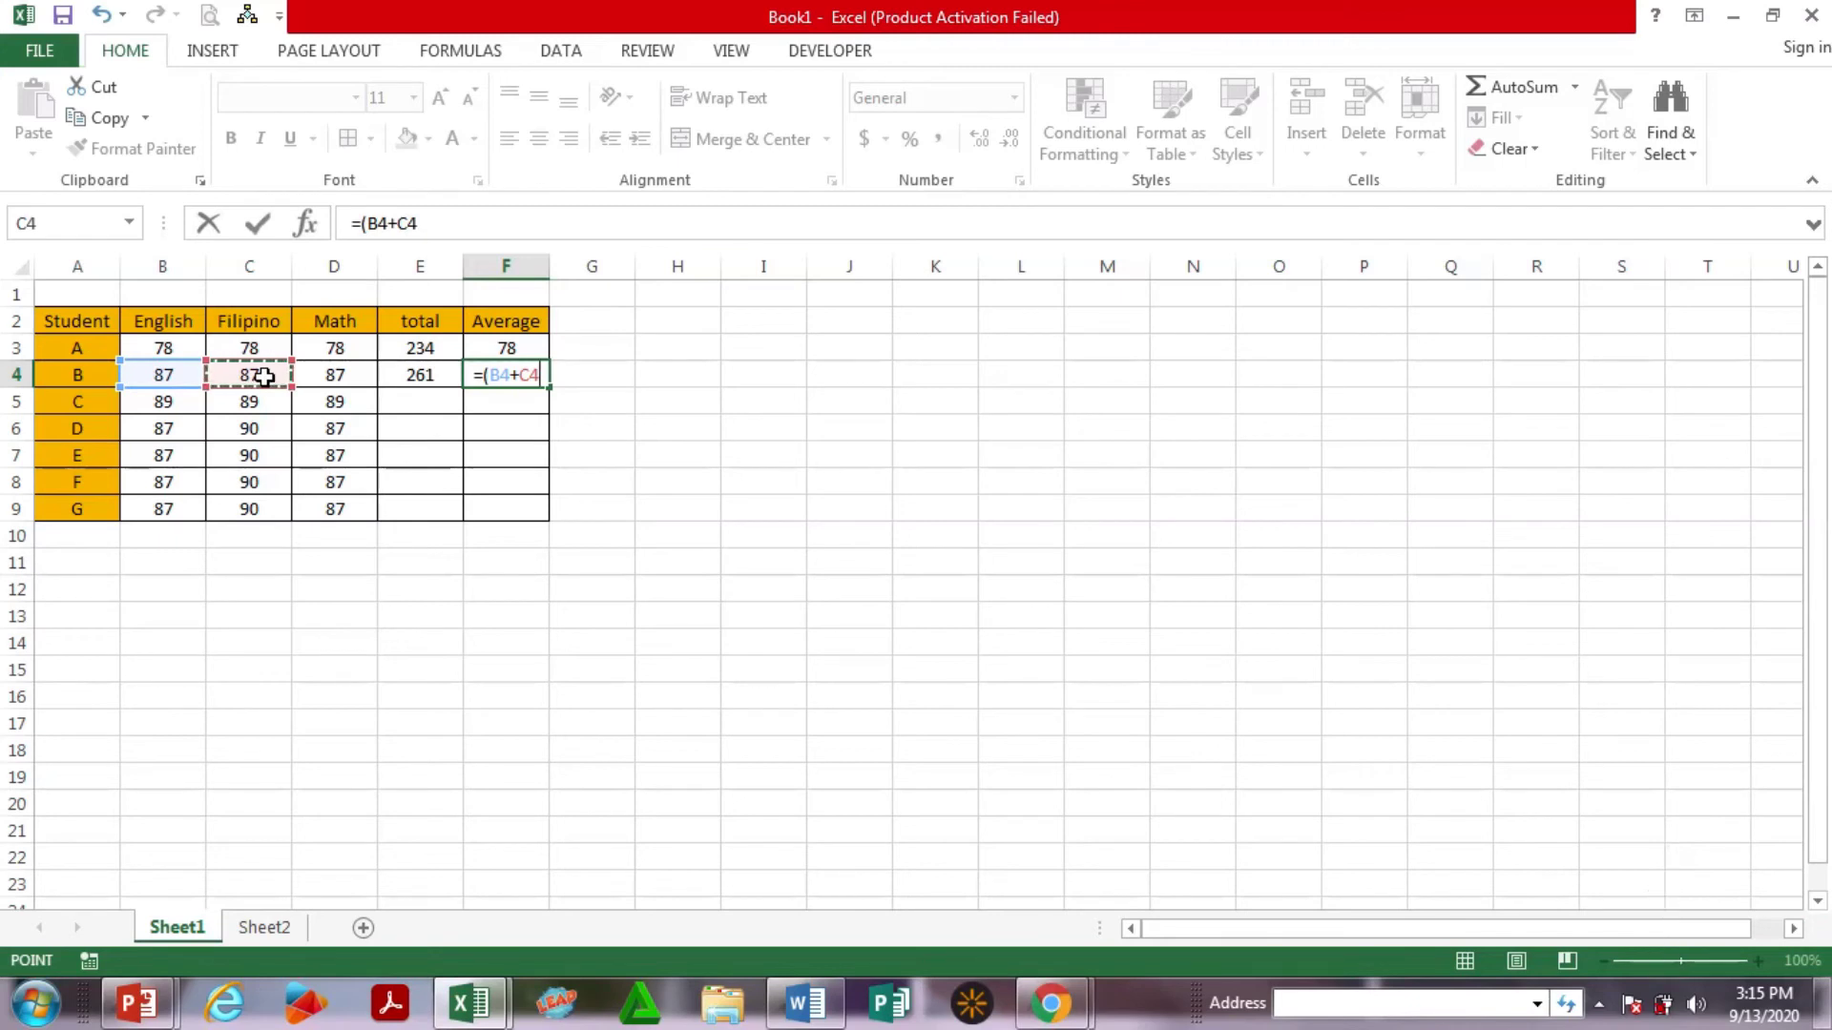
type("+")
left_click(334, 375)
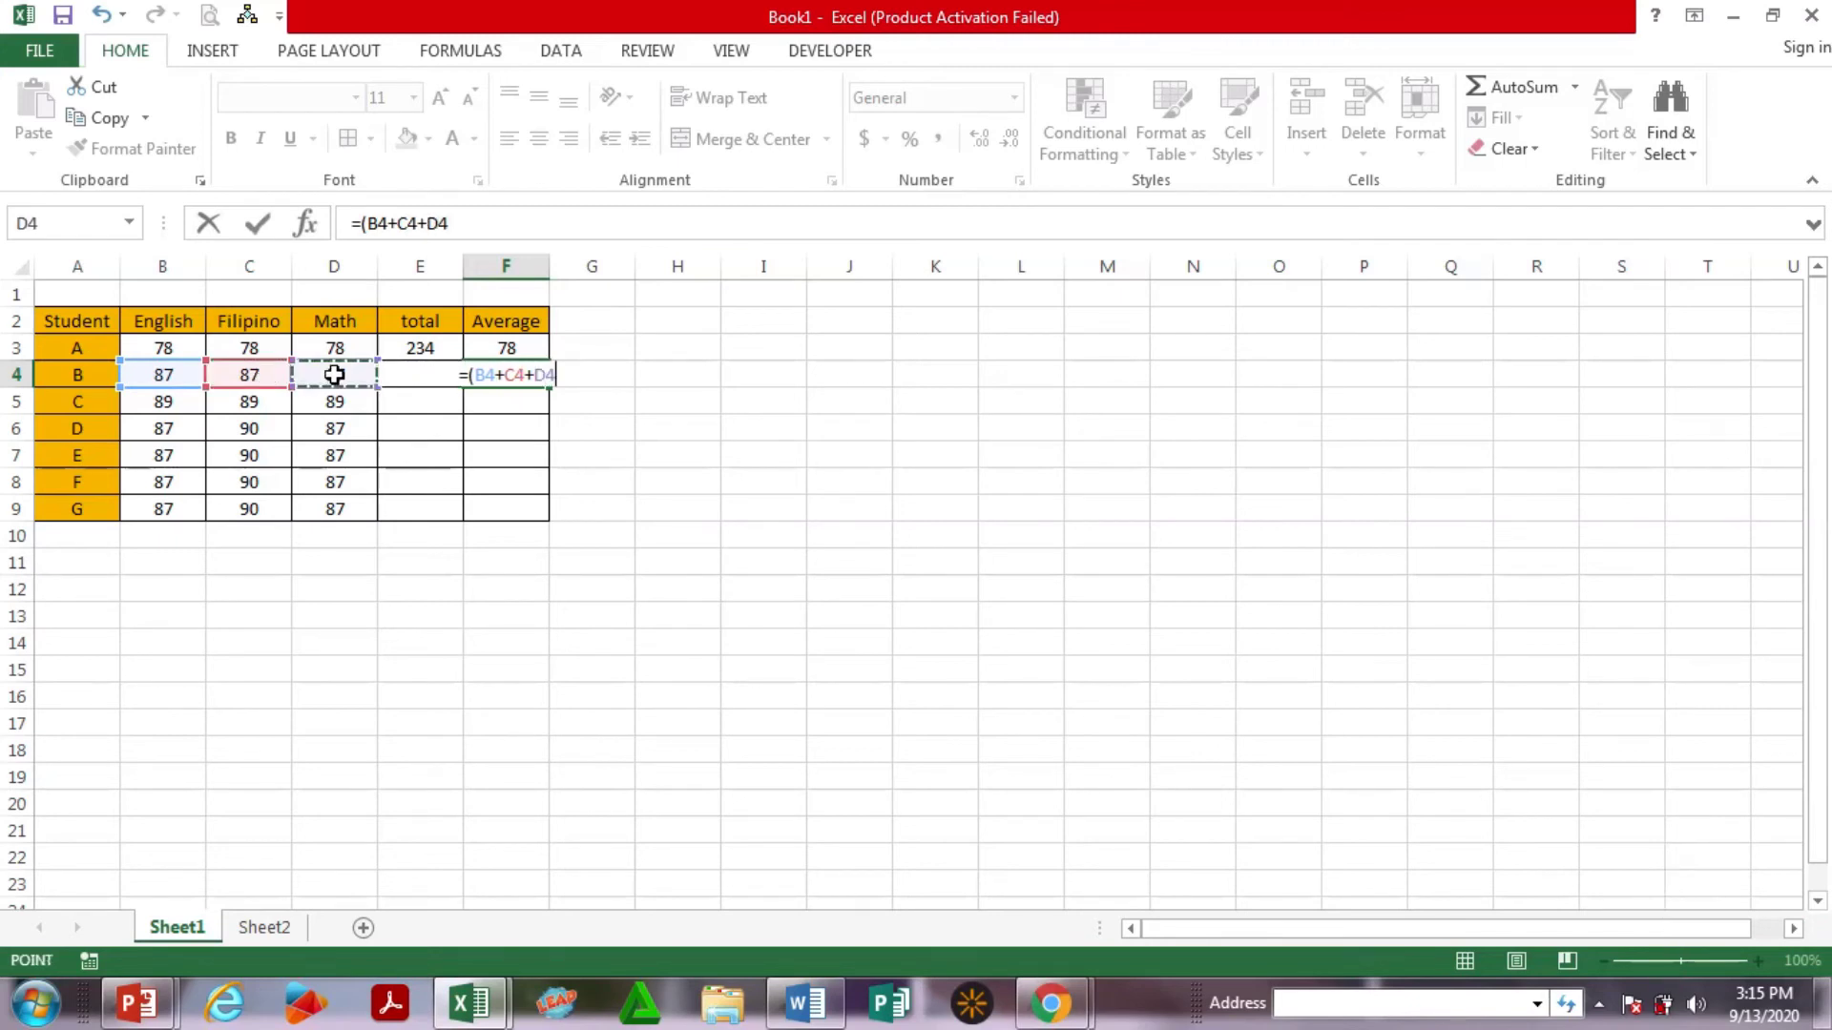
type("+")
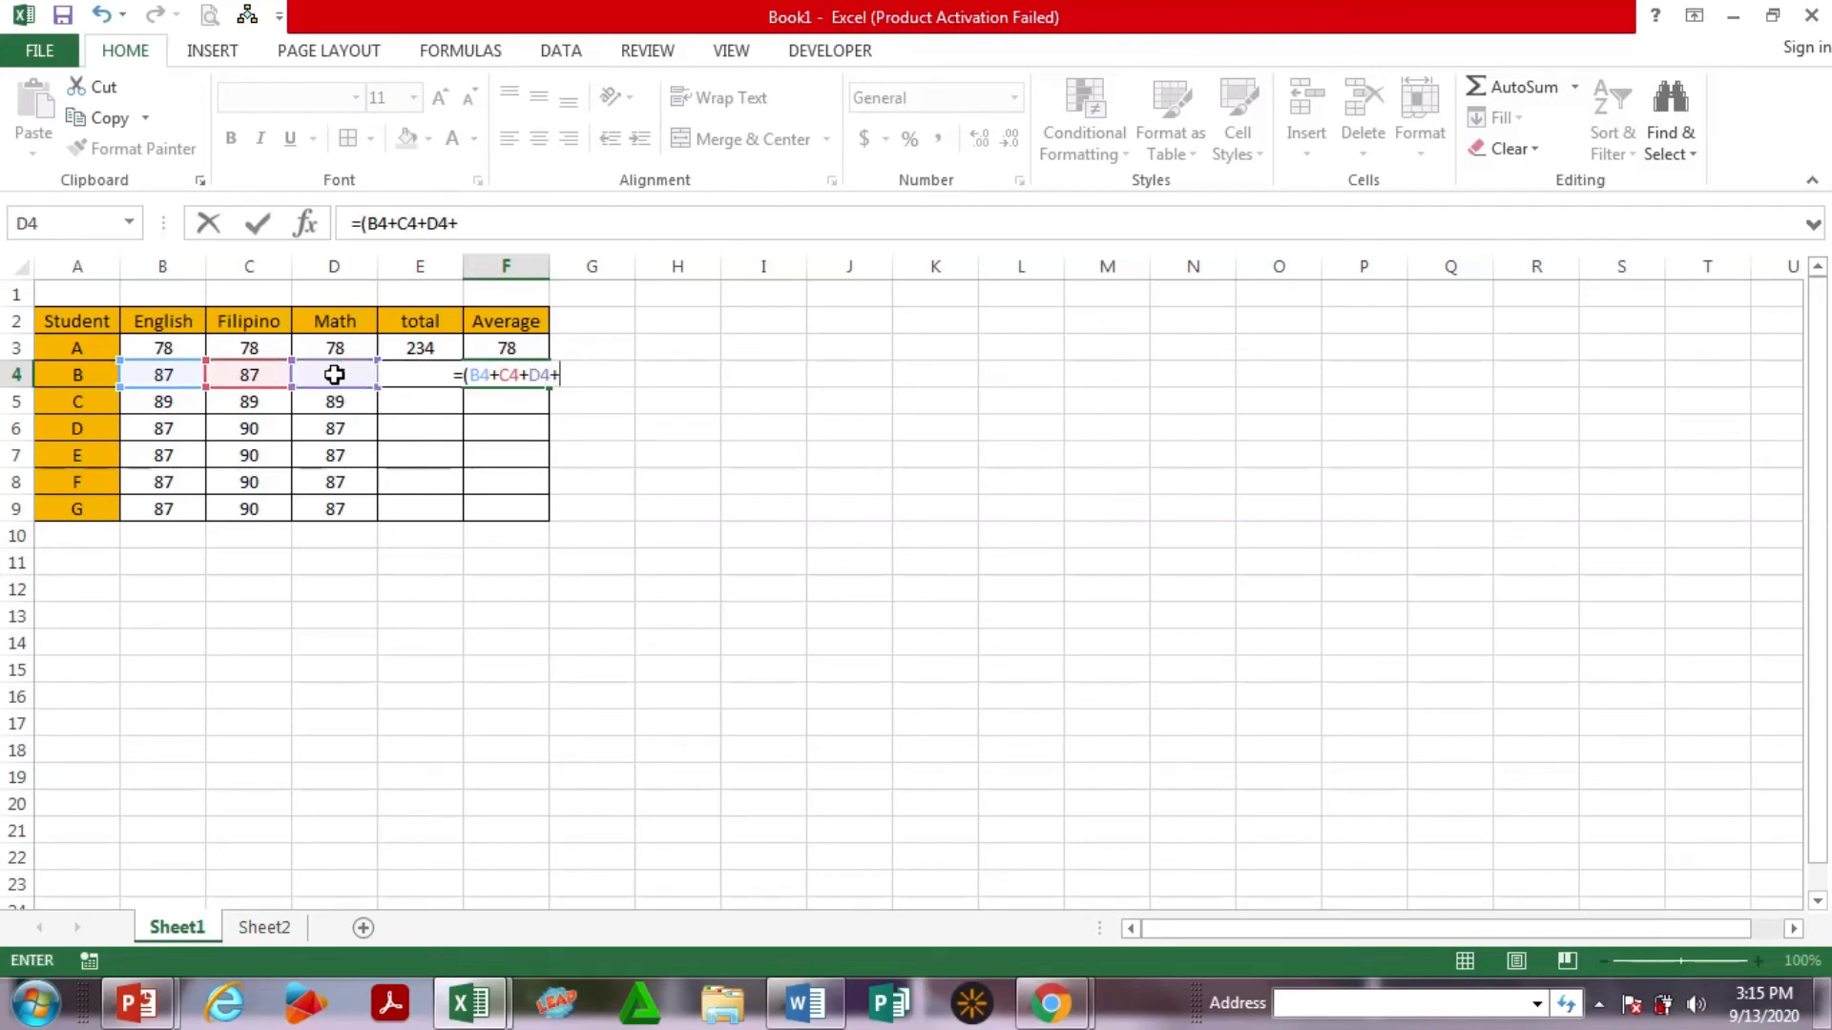
key("BackSpace")
type(")/")
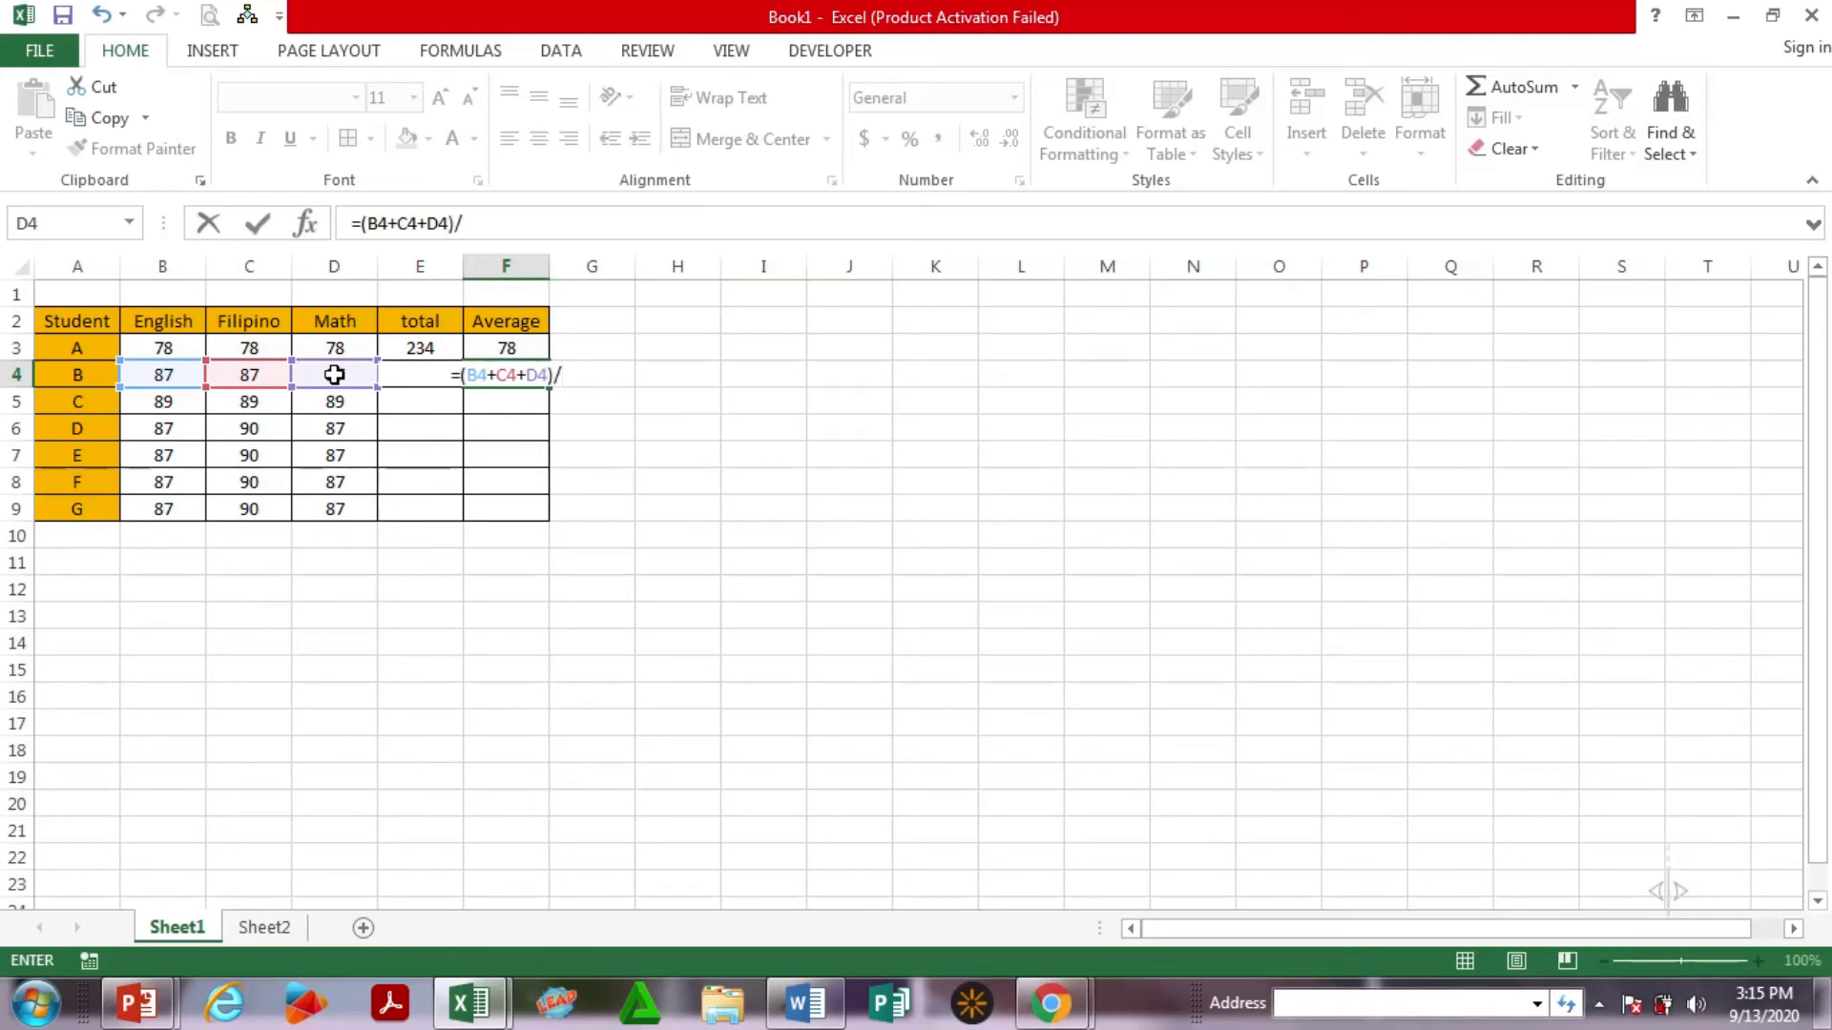
type("3")
key("Return")
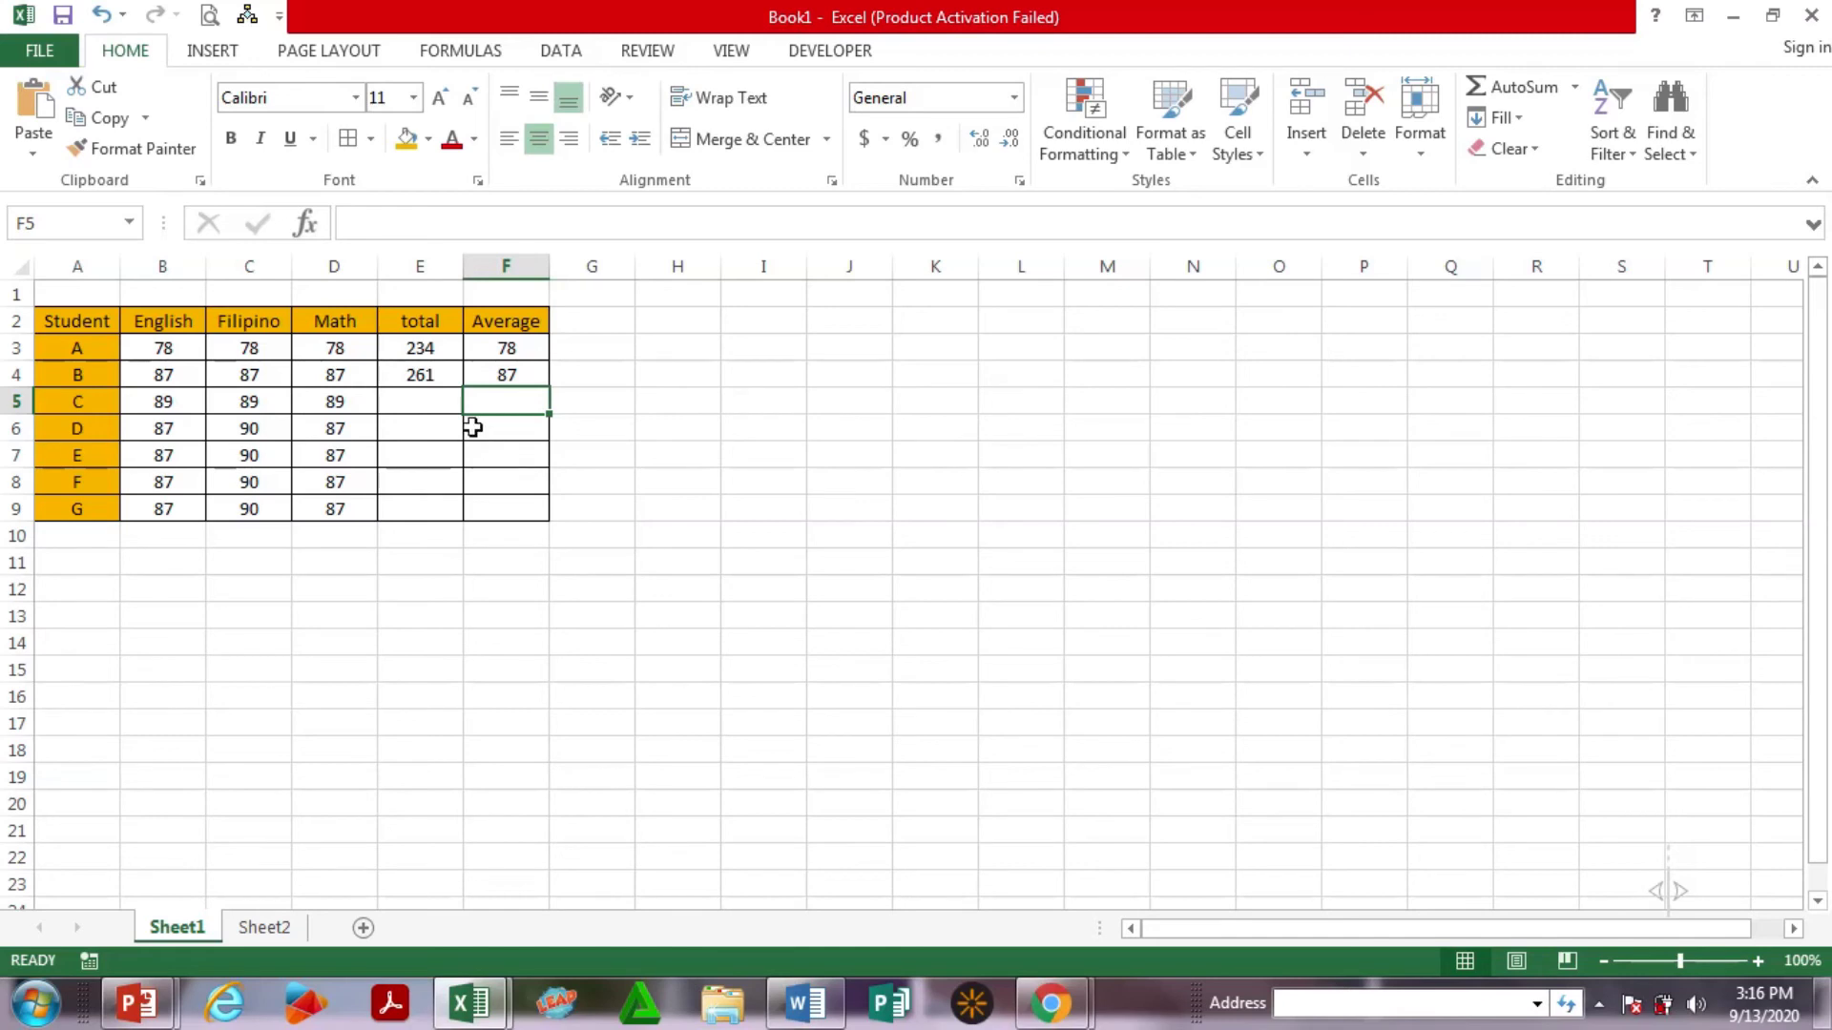
Fill the total formula from E4 down to E9 and the average formula from F4 down to F9 for students C to G.
left_click(418, 375)
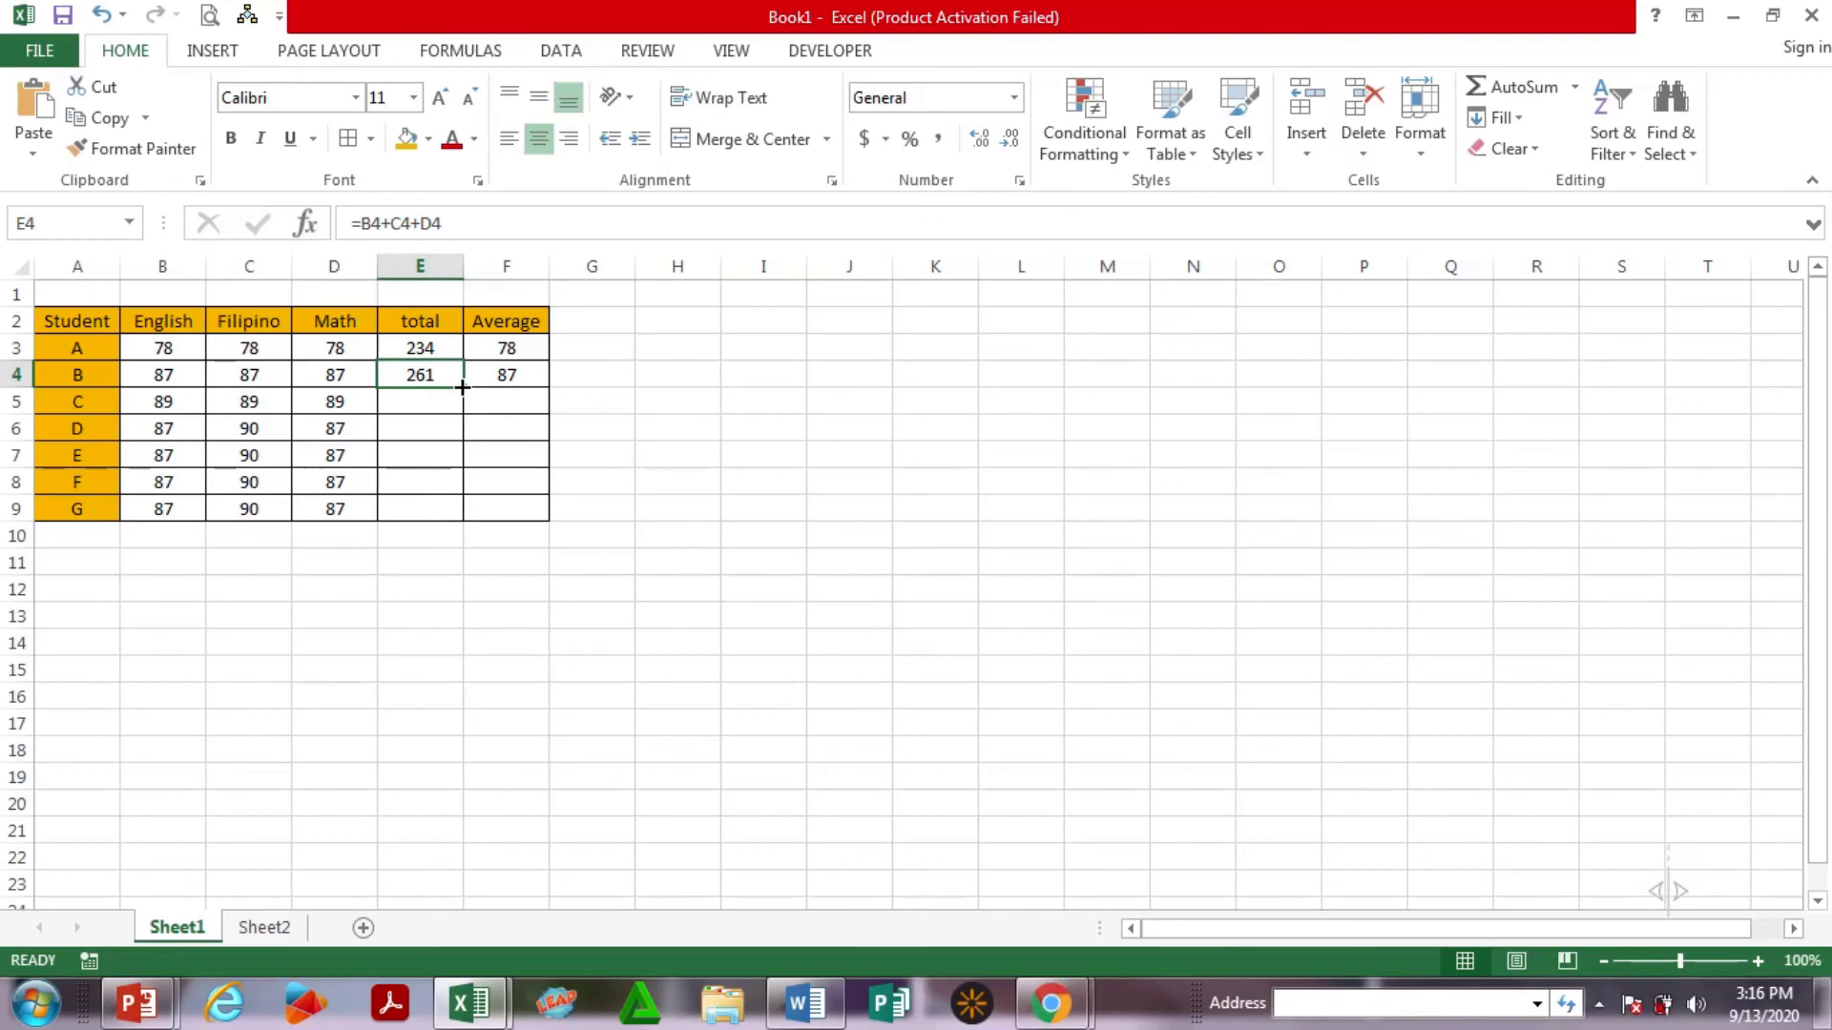
left_click_drag(463, 387, 455, 515)
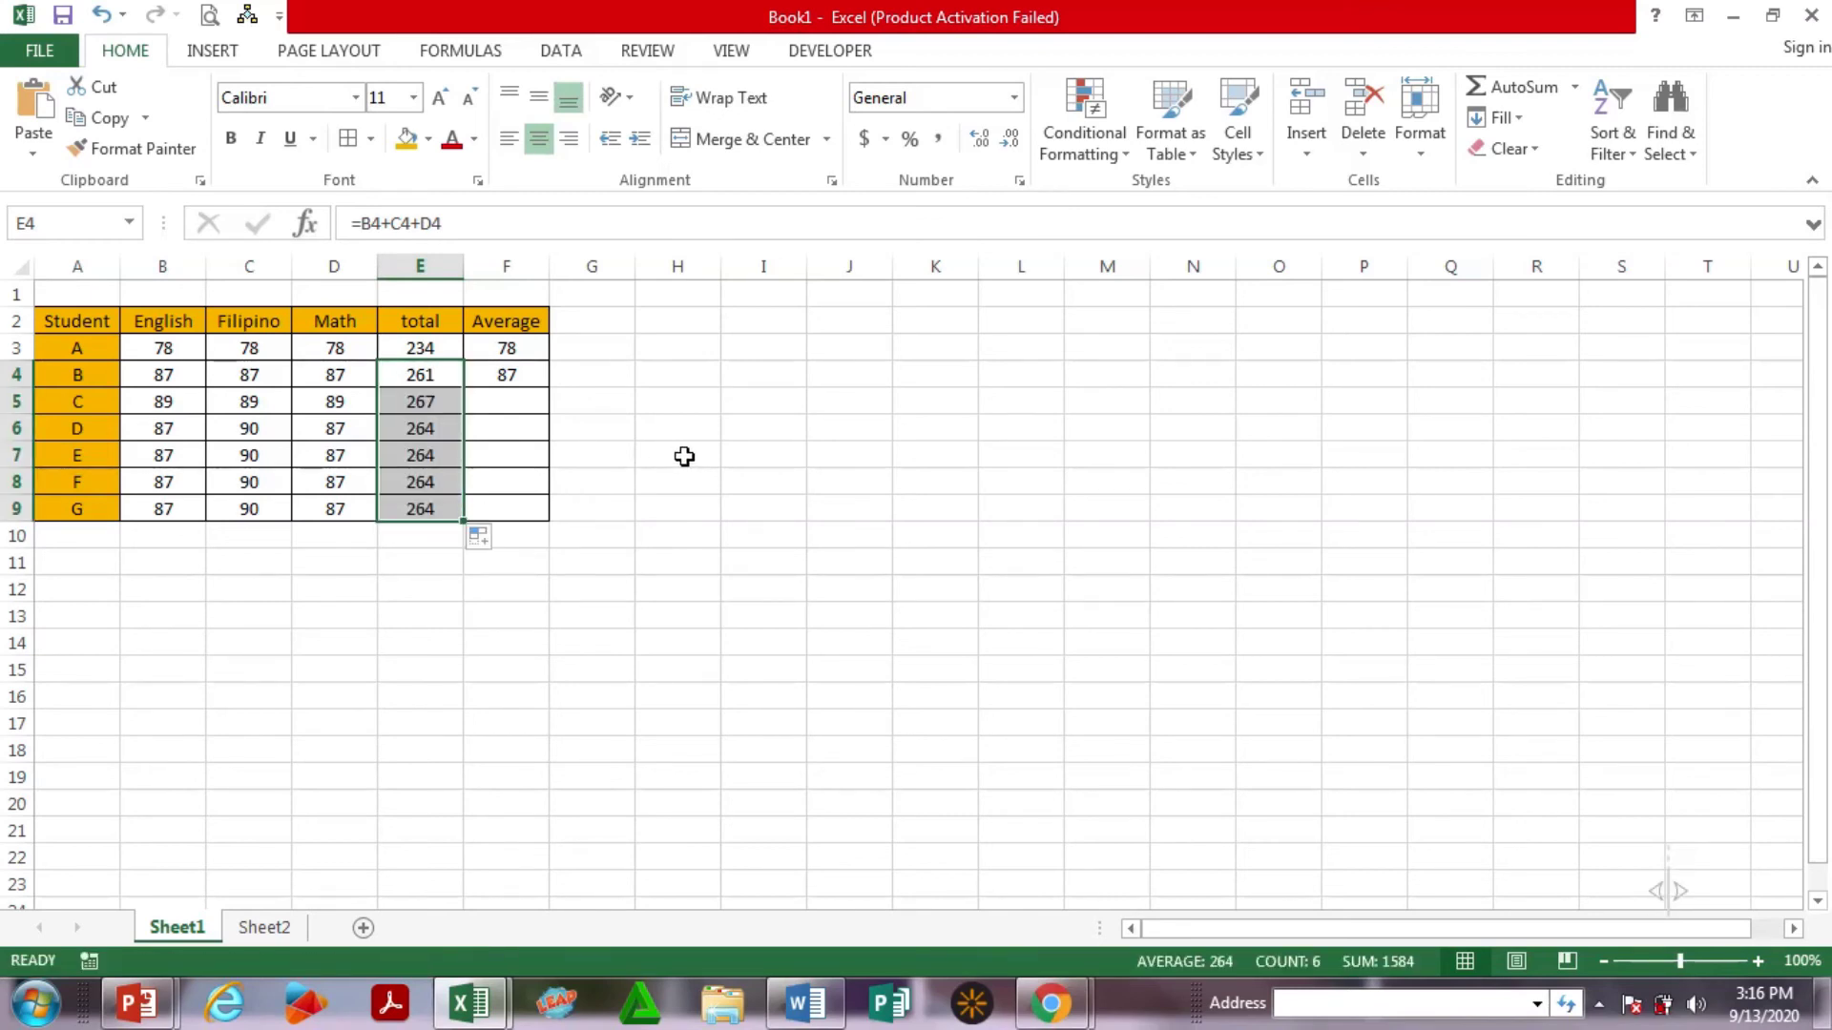
left_click(506, 377)
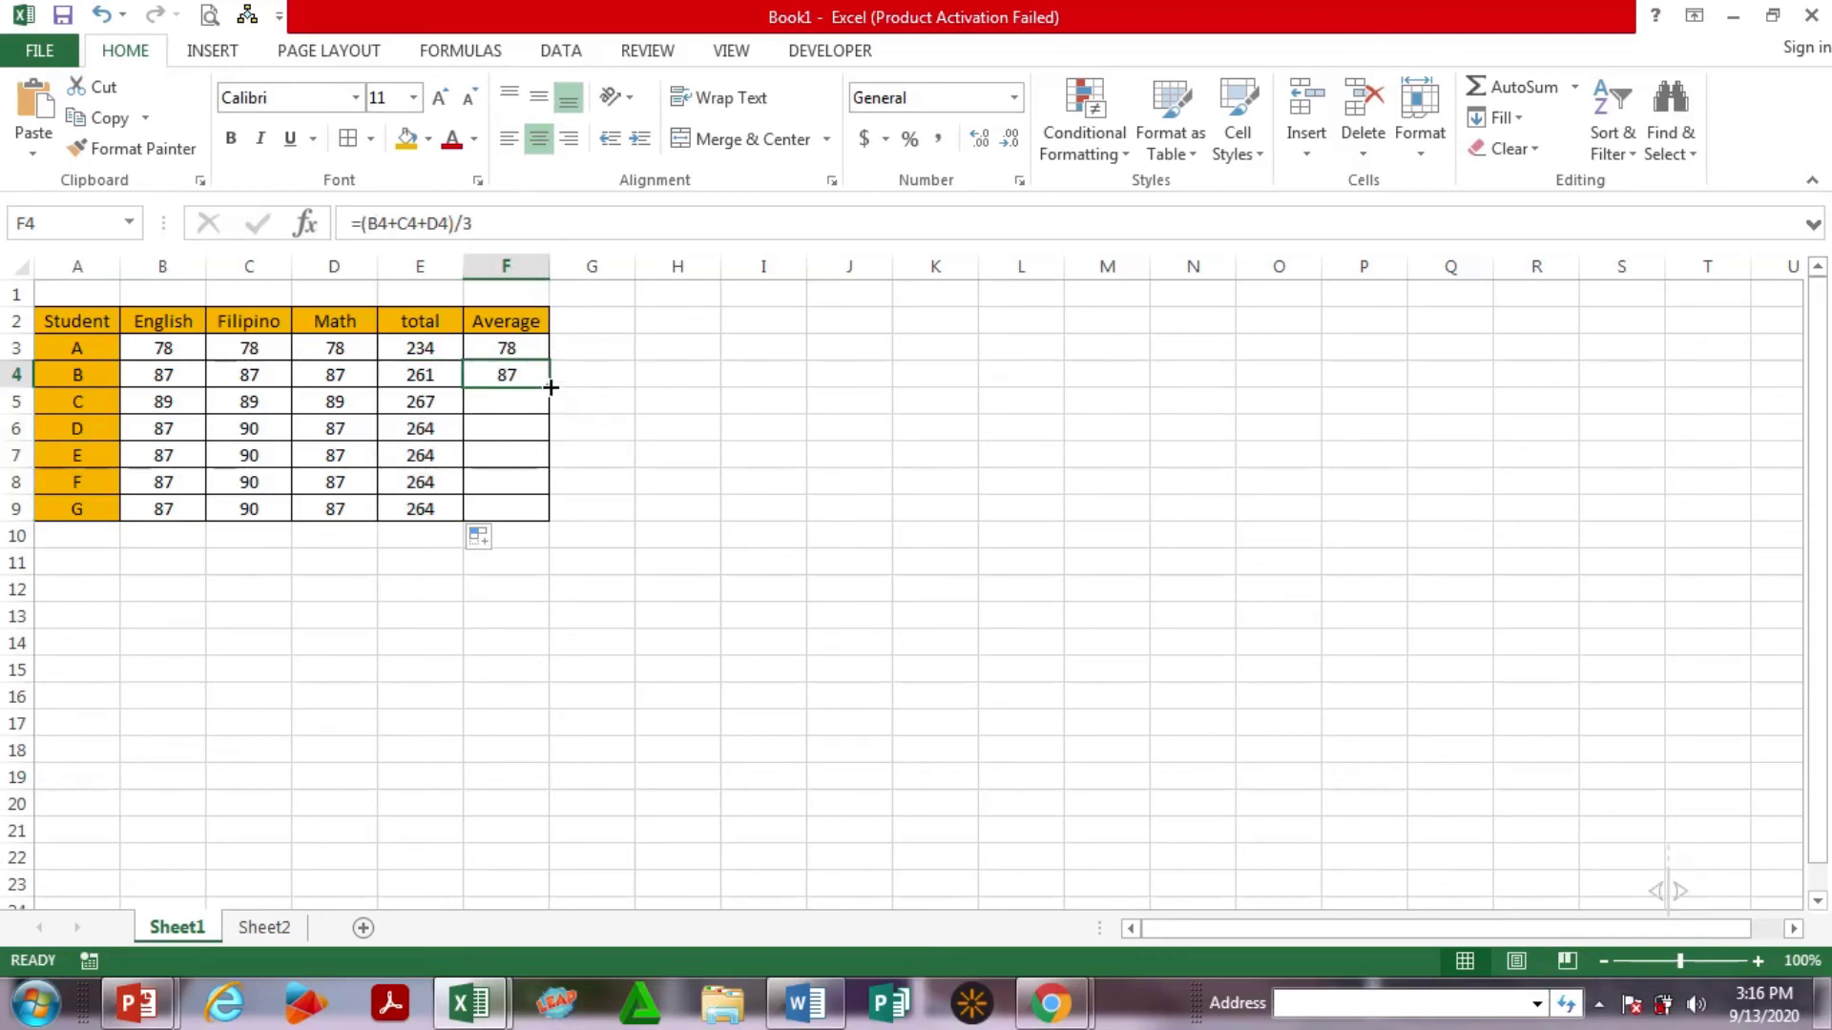
left_click_drag(551, 387, 539, 520)
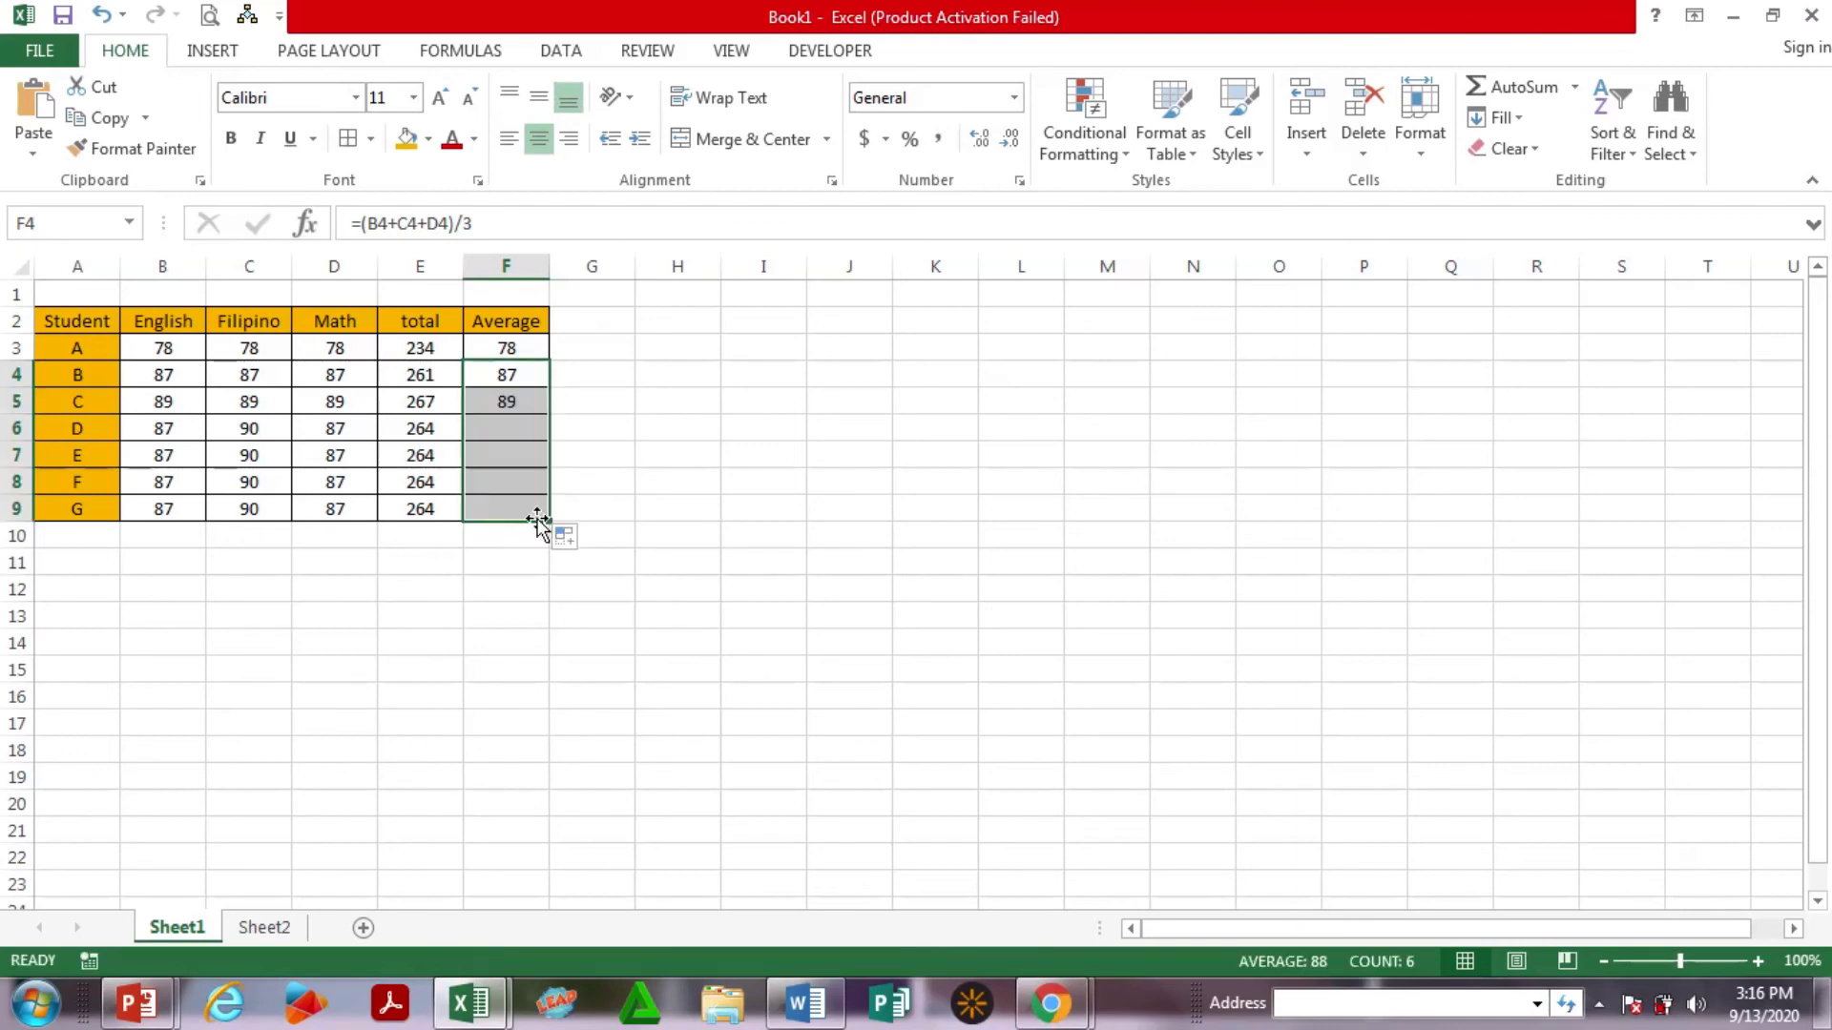
left_click(742, 459)
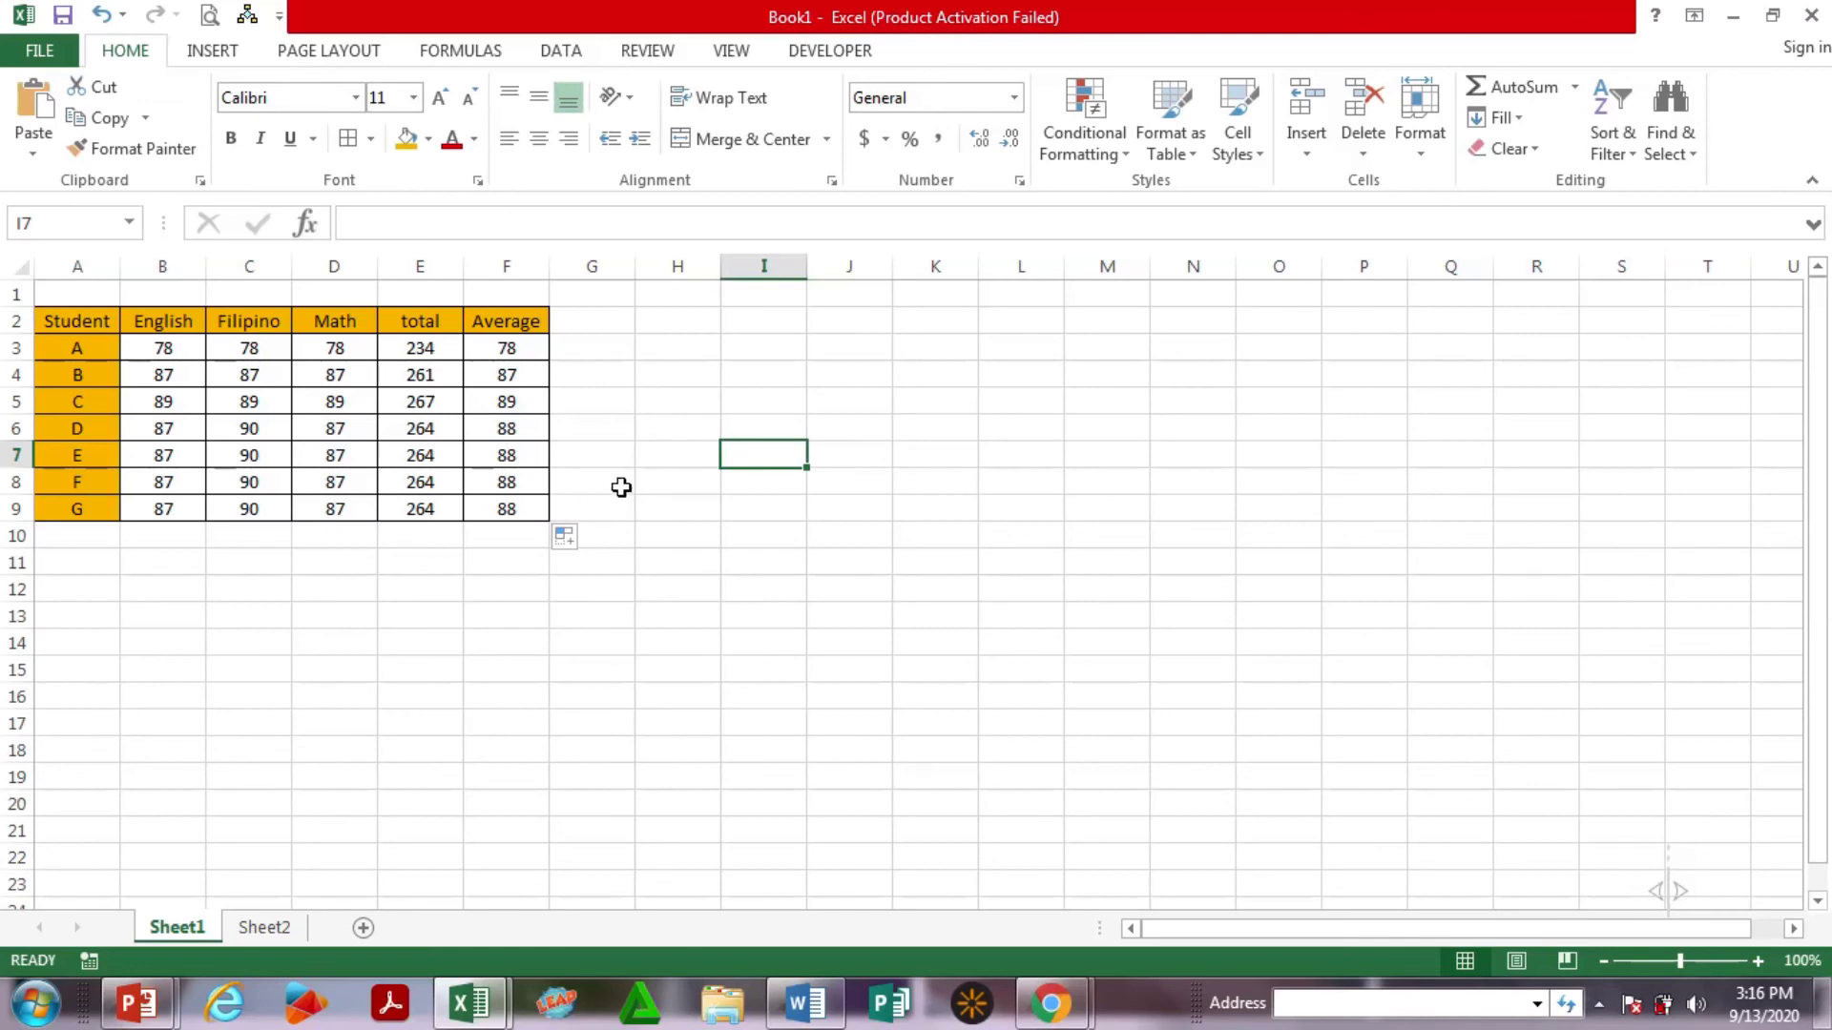
left_click(312, 588)
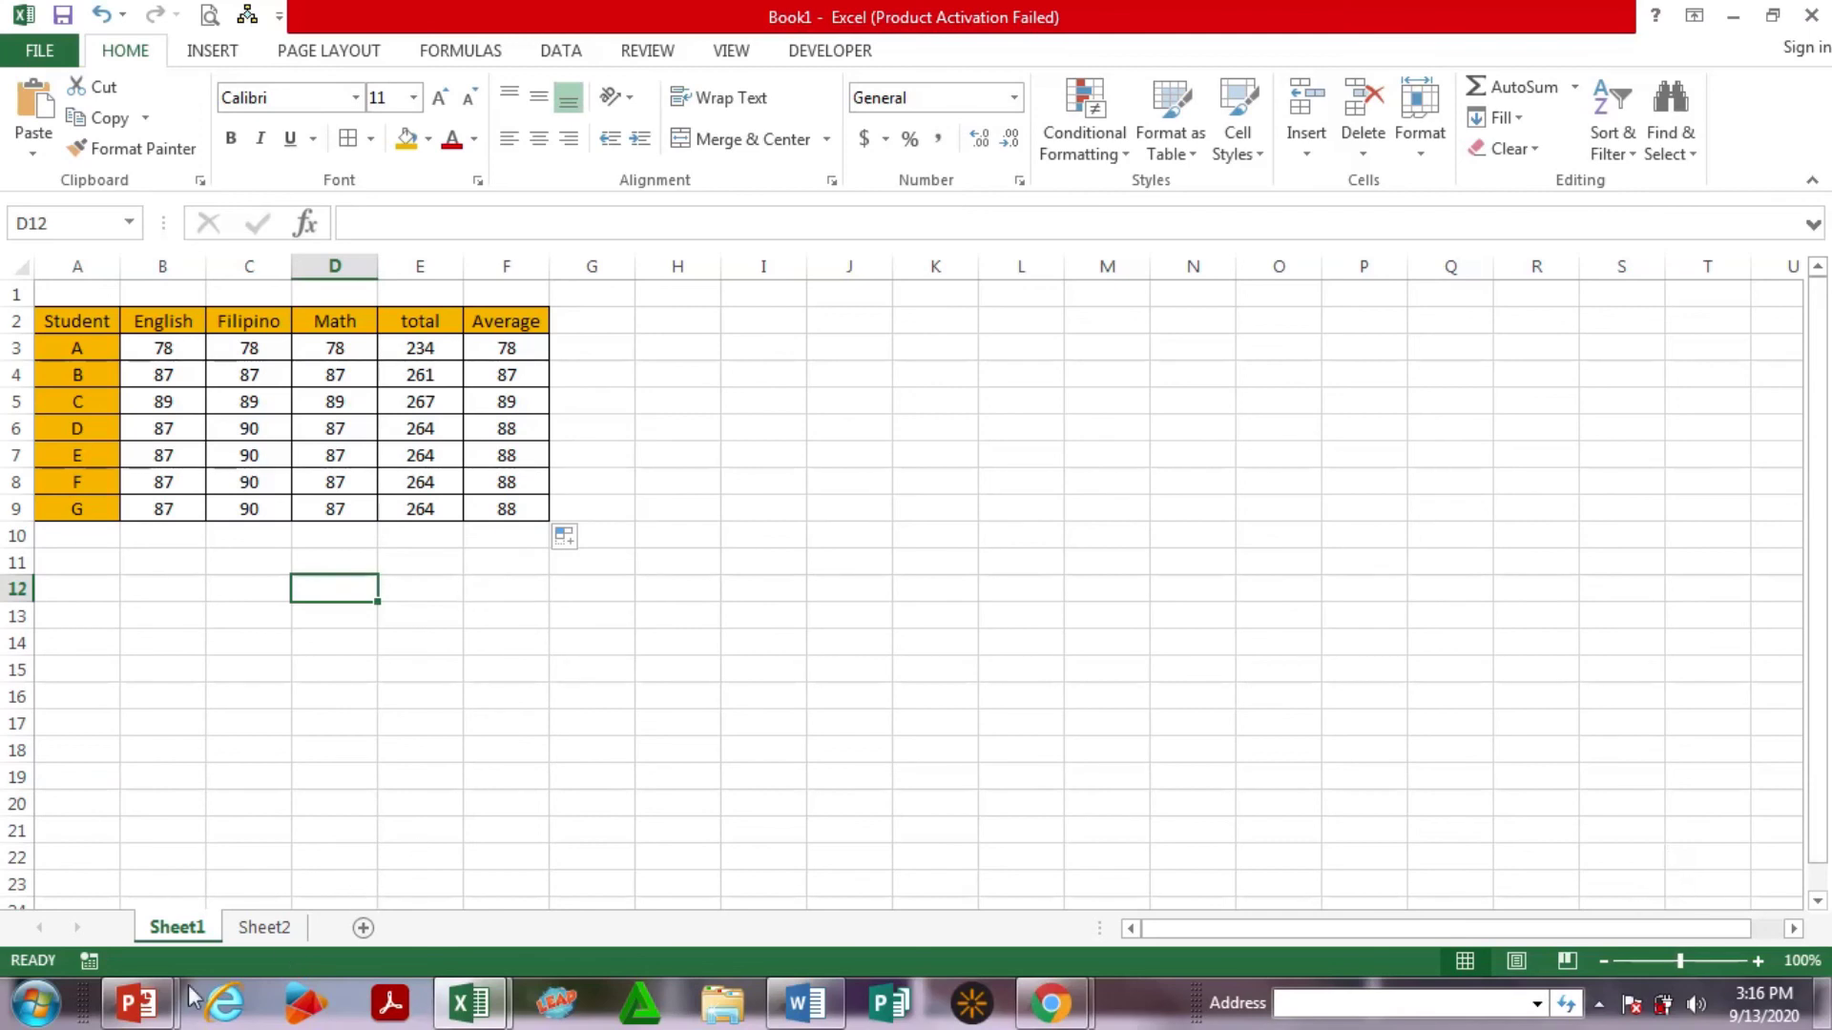
Switch to the PowerPoint presentation CREATING A FORMULA IN MS EXCEL and show slide 6 on the three ways to enter a formula.
left_click(143, 1017)
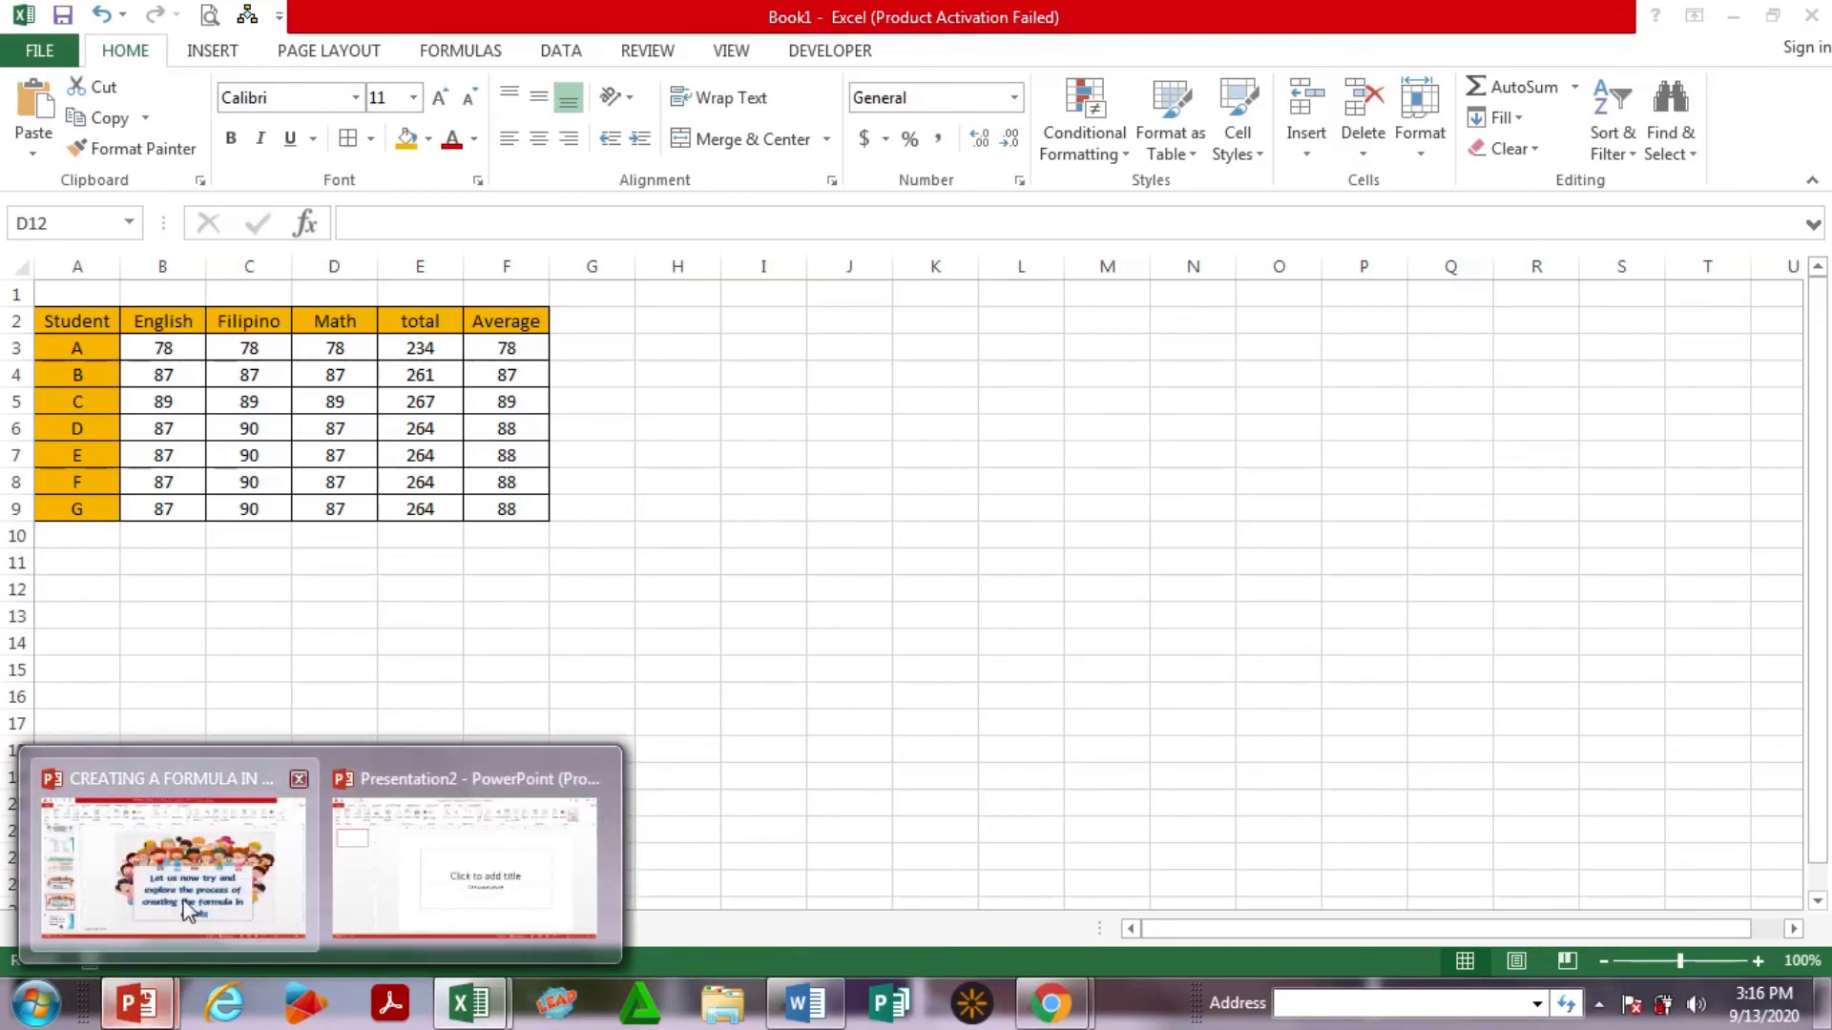
left_click(172, 868)
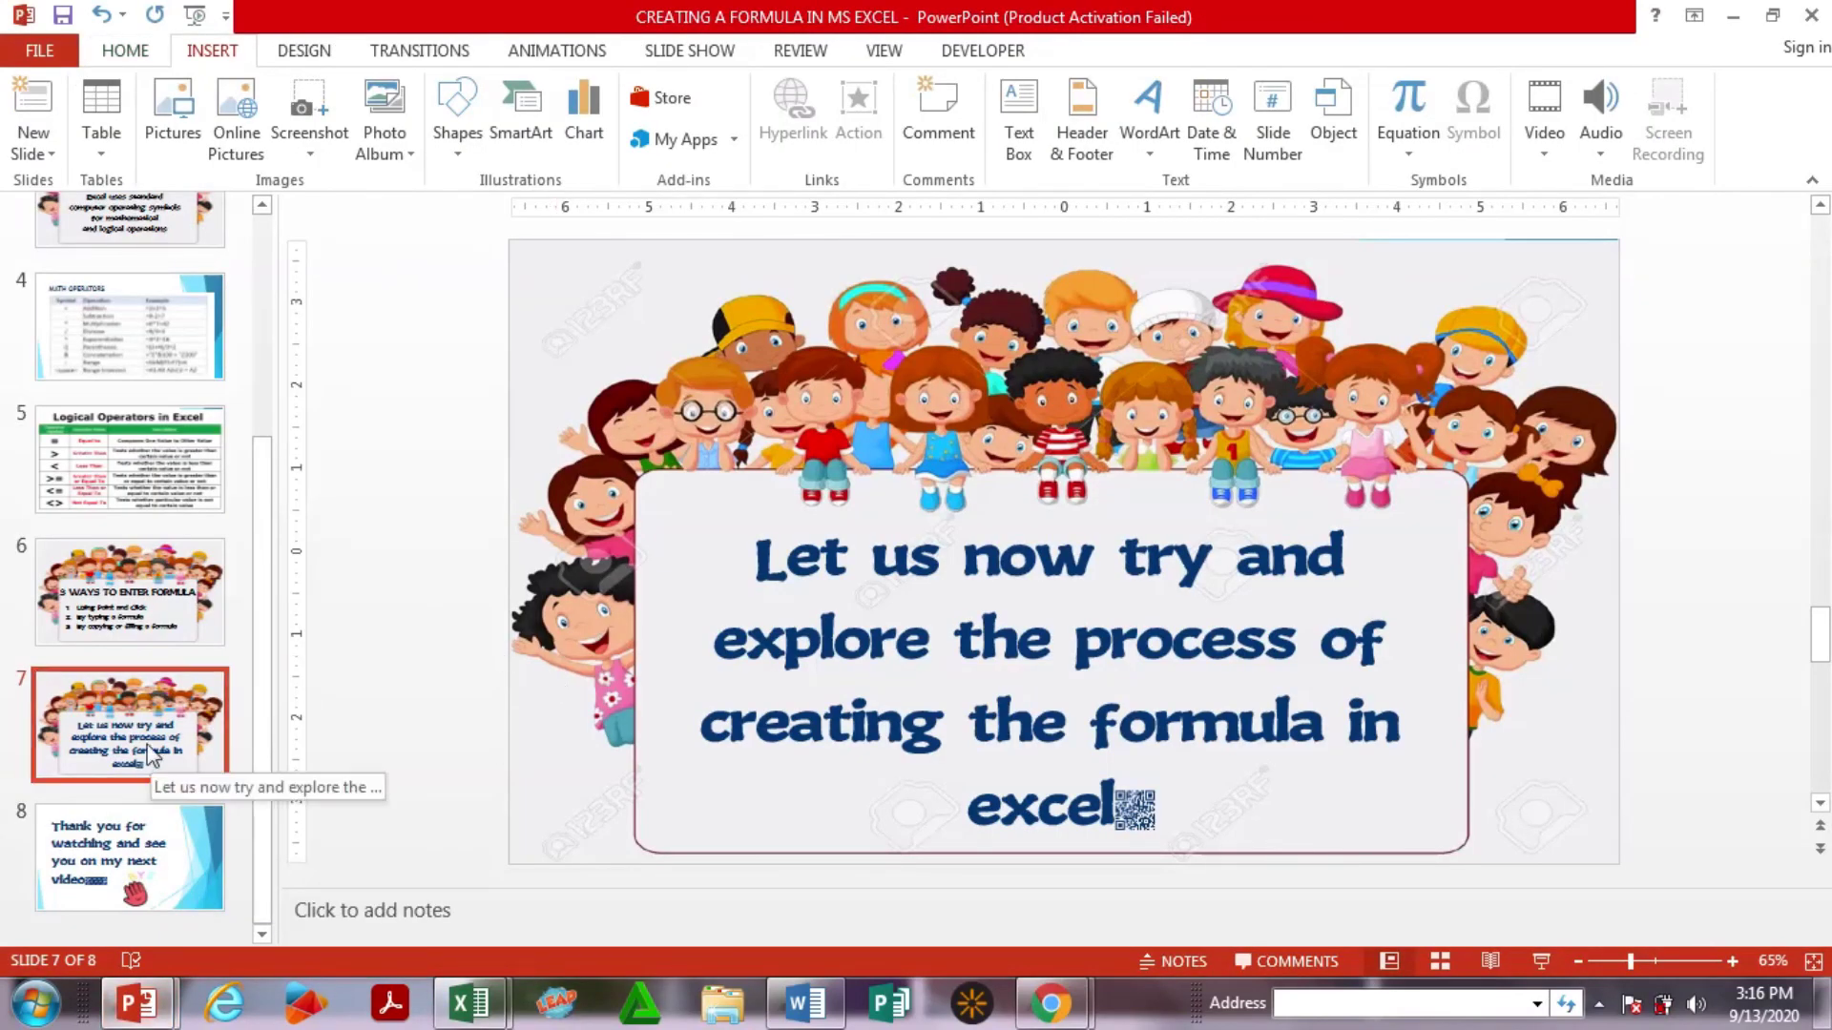
left_click(134, 625)
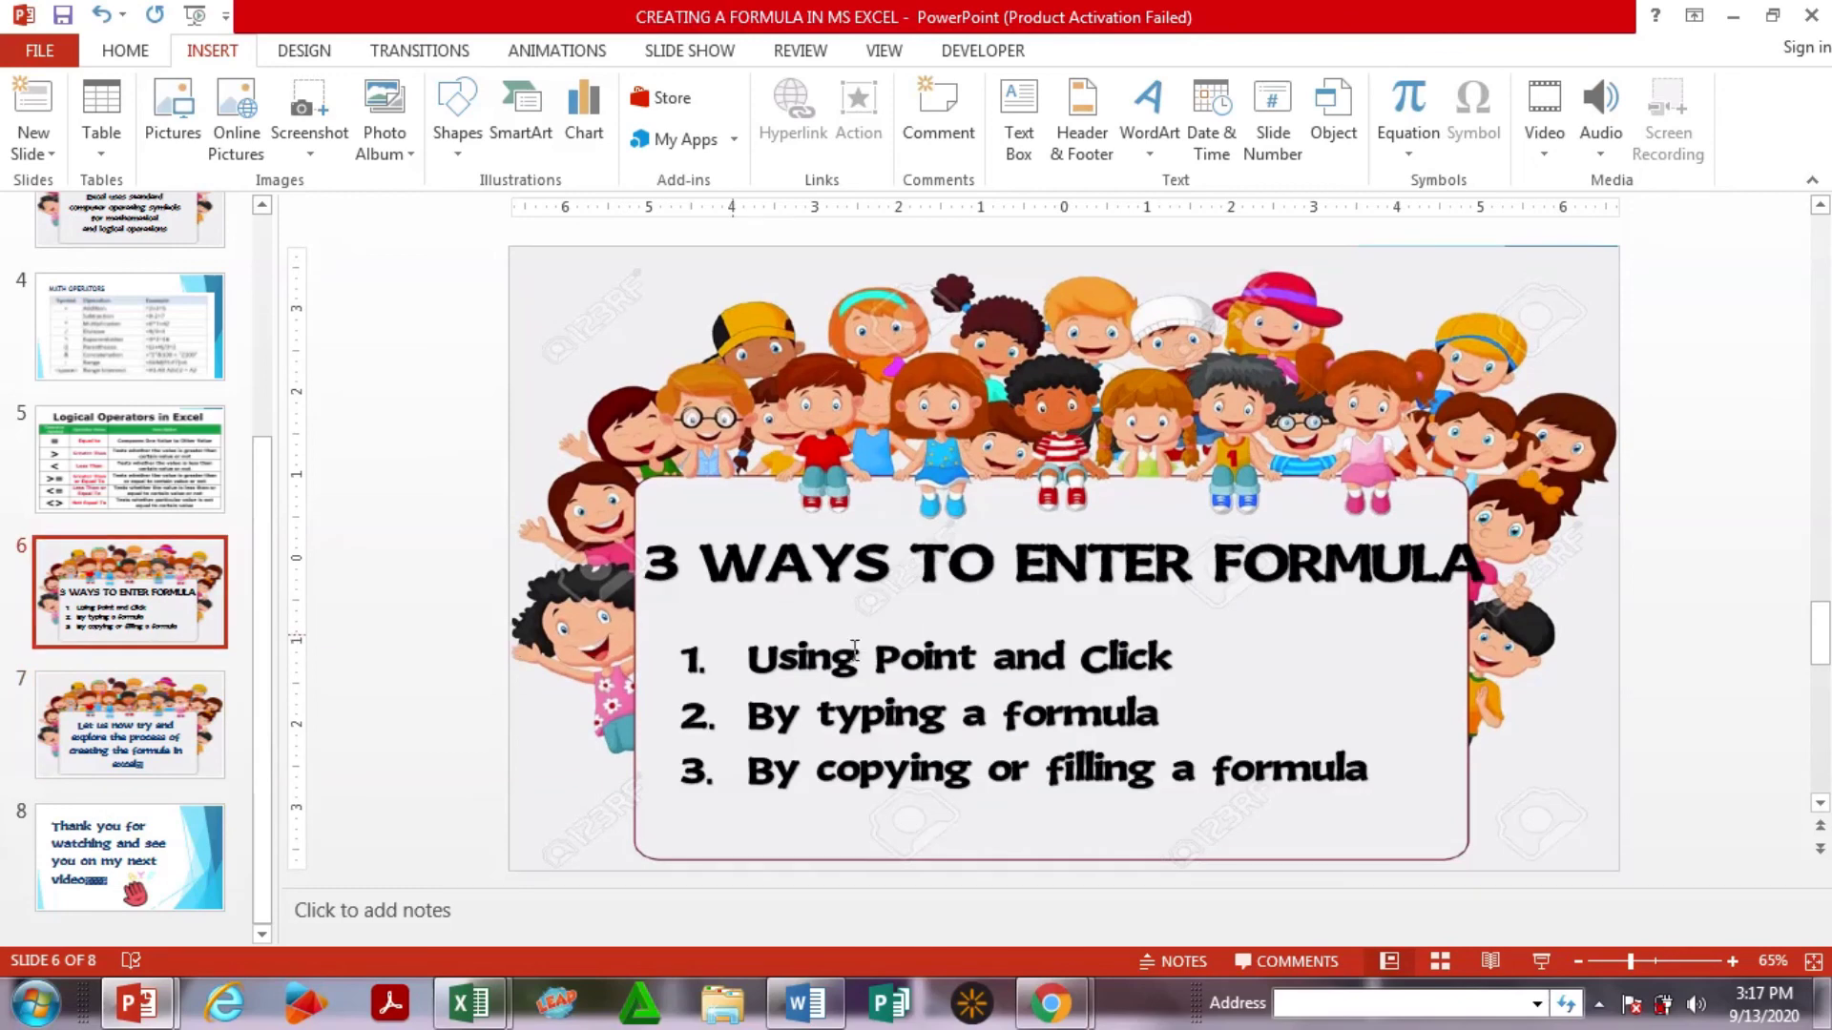